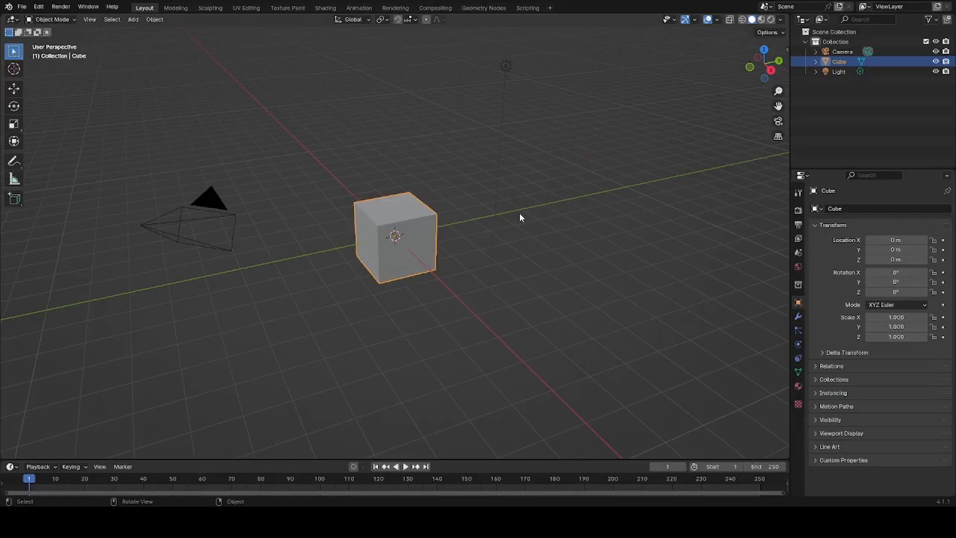
Step: Delete all default scene objects and add a mesh plane at the origin
key(a)
key(Delete)
key(shift+a)
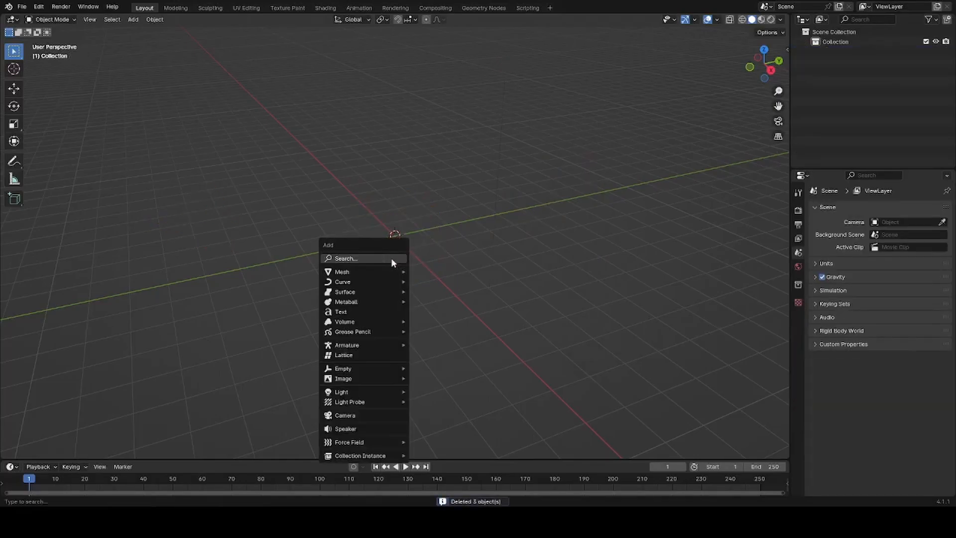
mouse_move(387, 268)
click(430, 270)
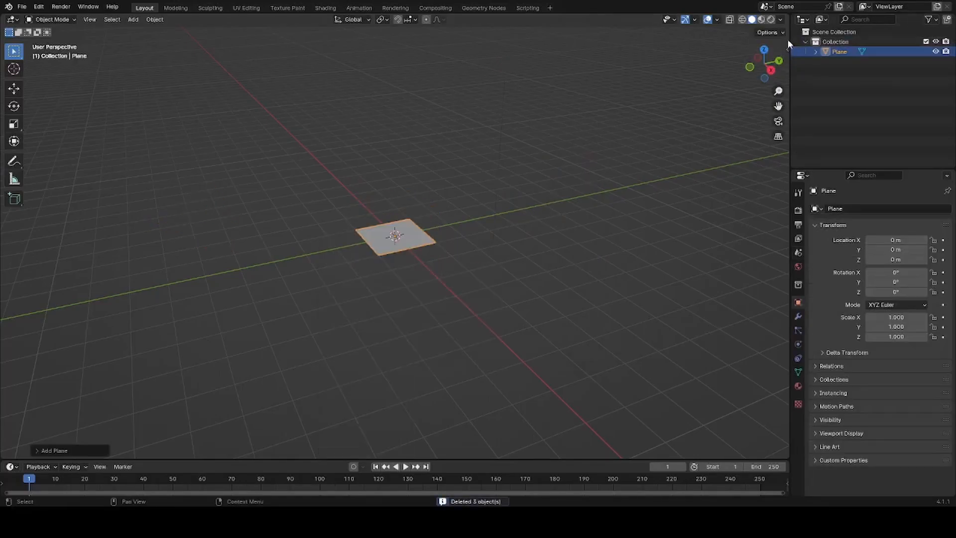
Step: View the plane from directly above and enable the scene statistics overlay
click(764, 49)
scroll(498, 189, up, 5)
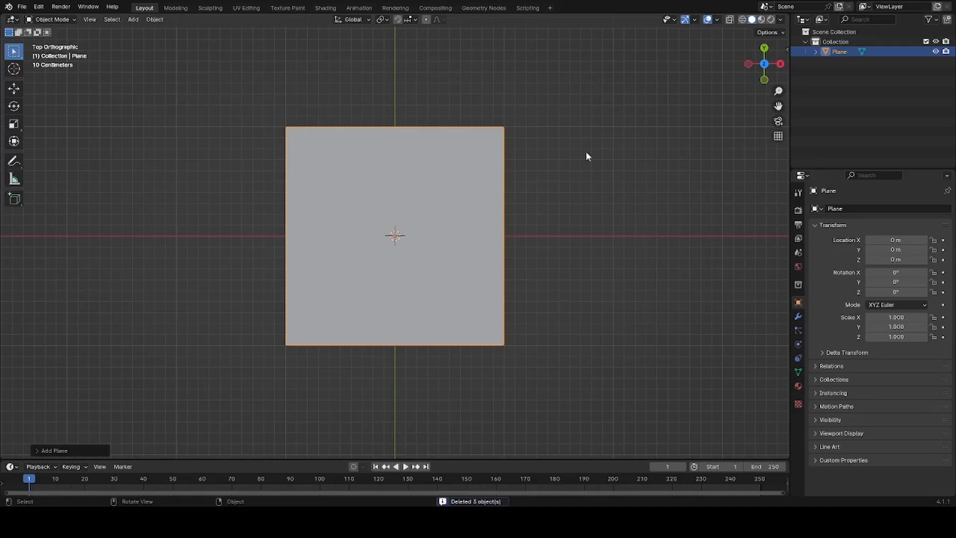
click(713, 21)
click(660, 101)
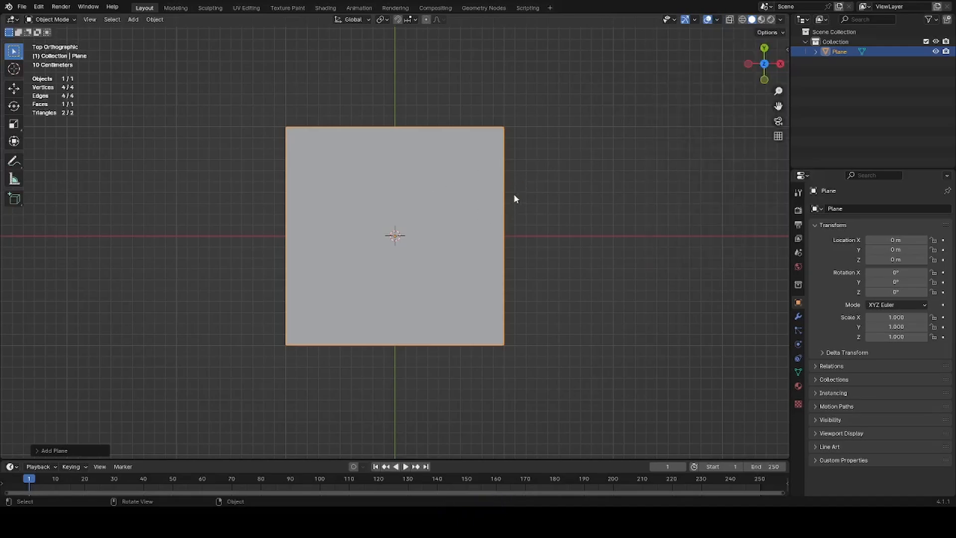
Step: Subdivide the whole plane nine times in Edit Mode, and return to Object Mode
key(Tab)
right_click(440, 197)
click(437, 197)
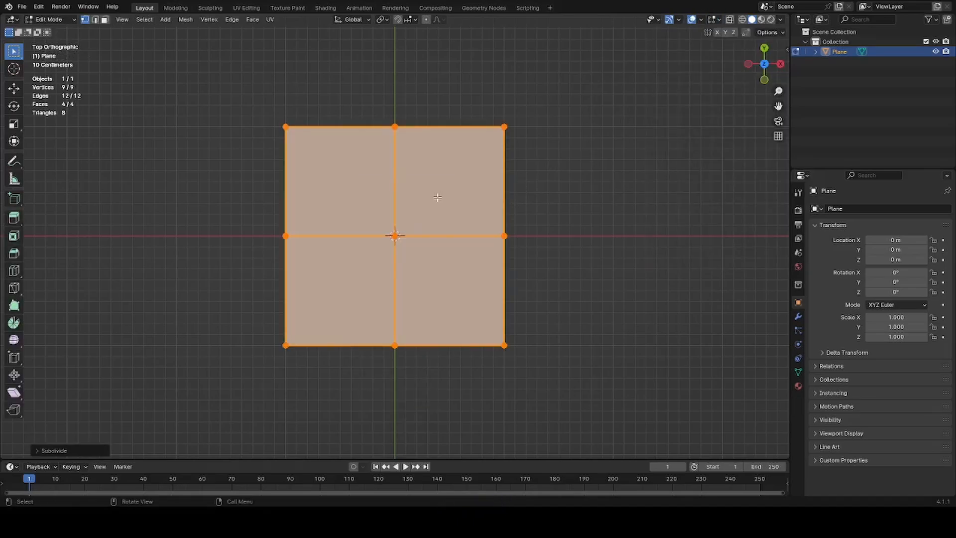
key(shift+r)
key(shift+r)
key(shift+r)
key(shift+r)
key(shift+r)
key(shift+r)
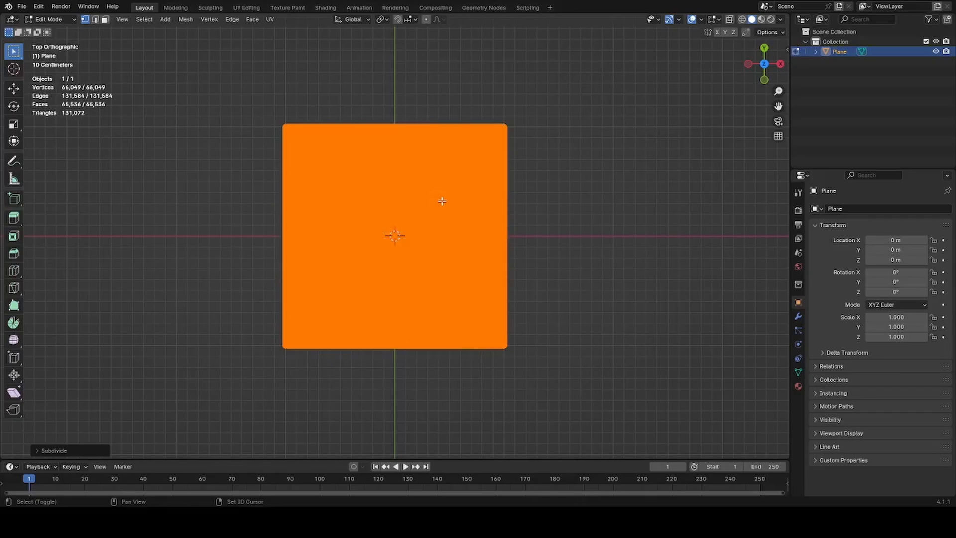
key(shift+r)
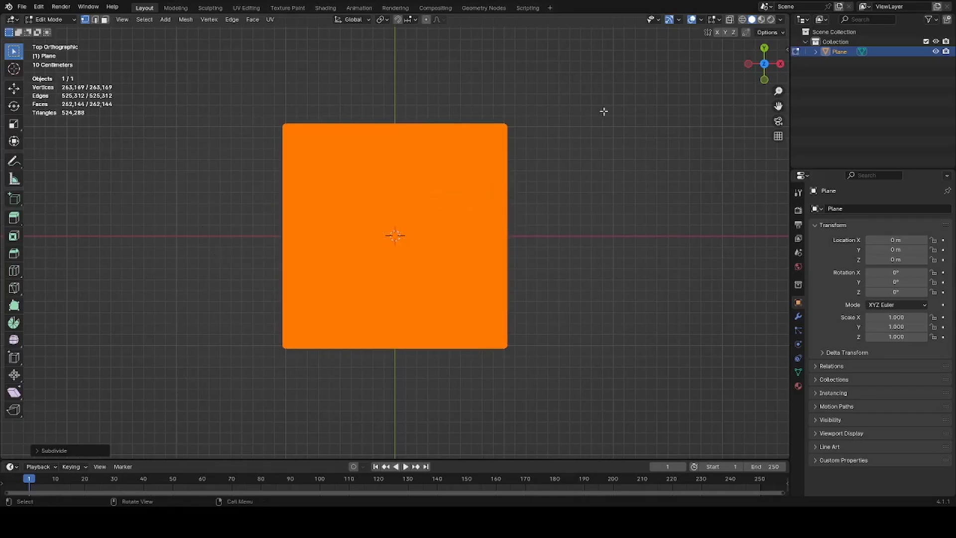
key(Tab)
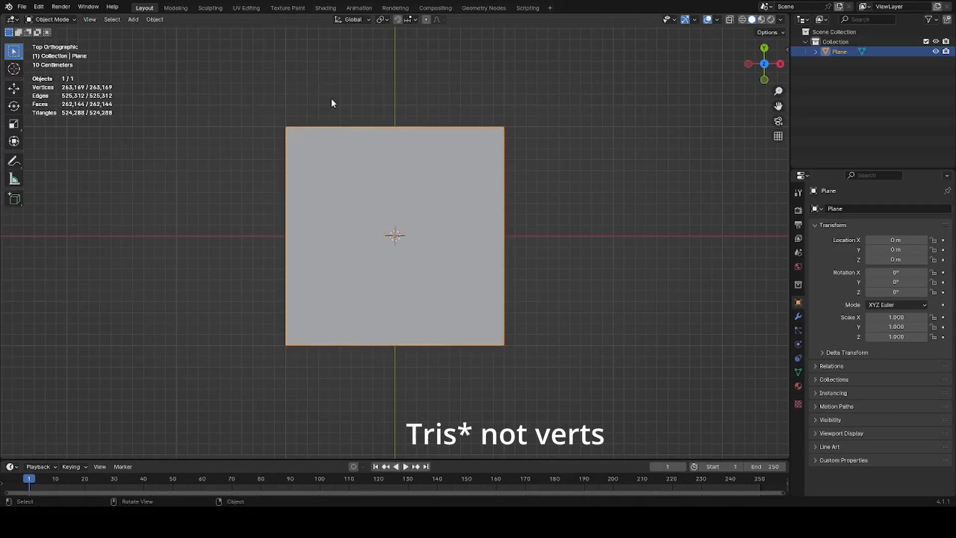
Step: Switch to the Sculpting workspace and frame the plane closely from the top view
click(204, 7)
click(765, 48)
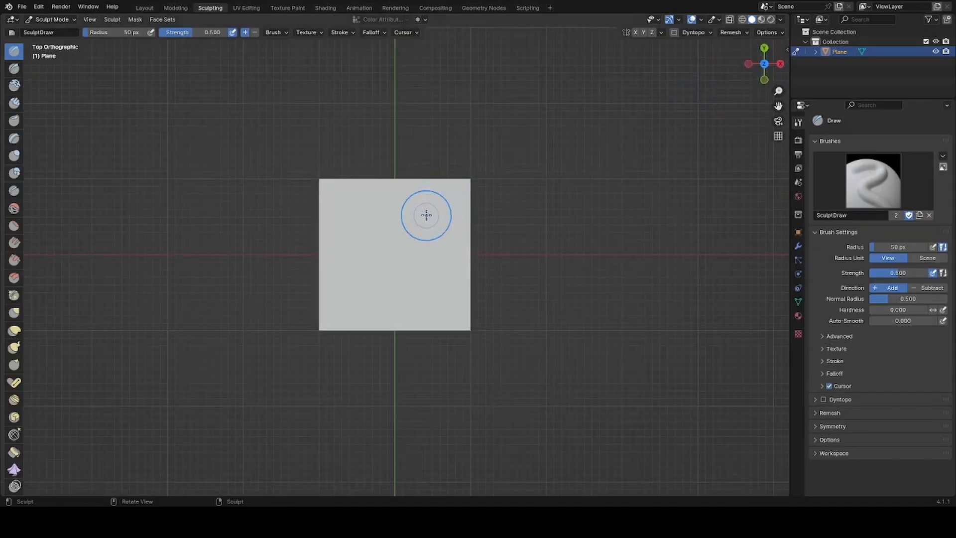
scroll(409, 217, up, 5)
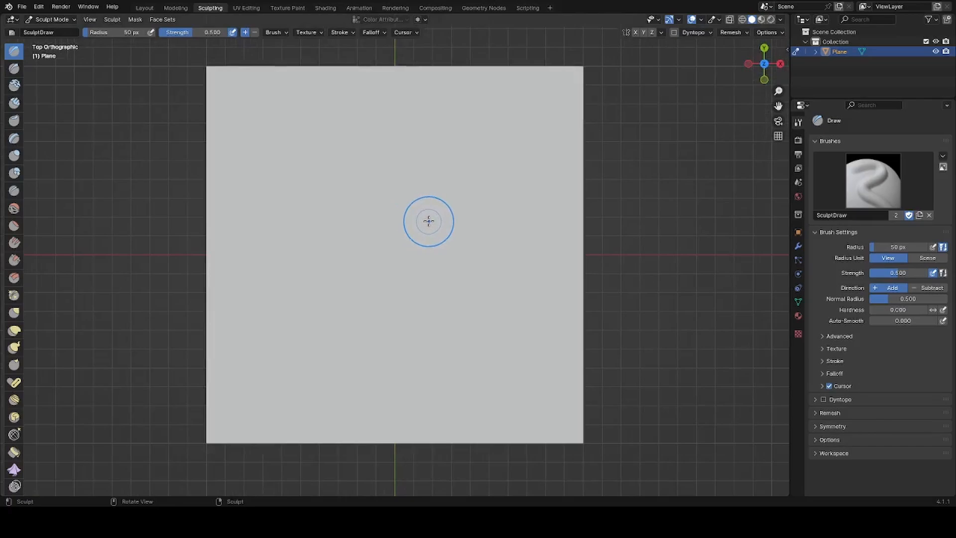
Step: Choose the Flatten brush and set its strength to 0.95 and plane offset to 0.25 m
click(13, 227)
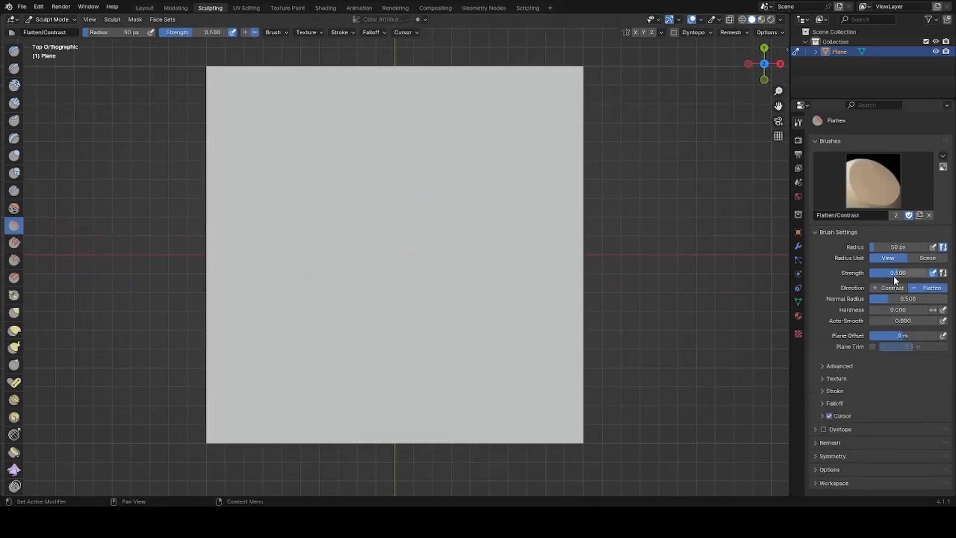
drag(893, 273, 914, 276)
key(Return)
click(911, 274)
text(.)
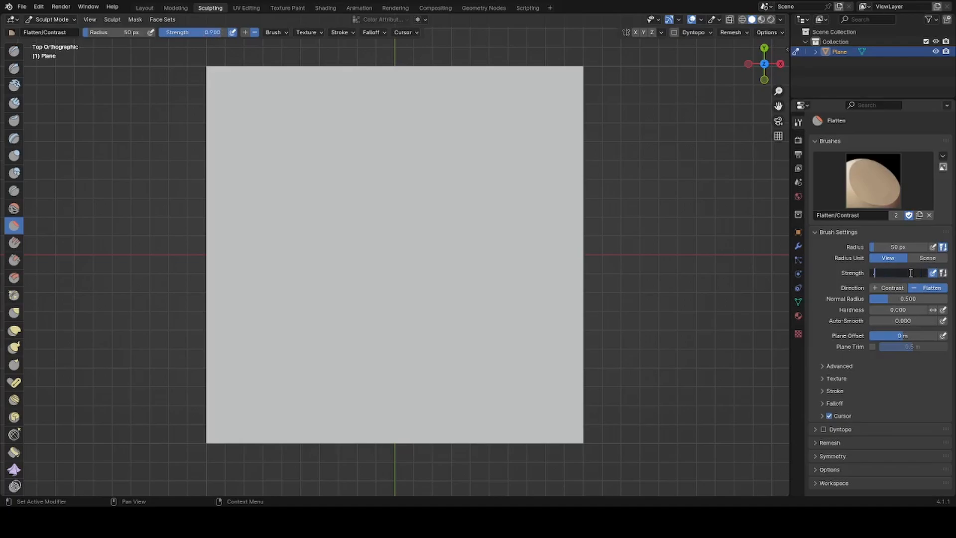
text(95)
key(Return)
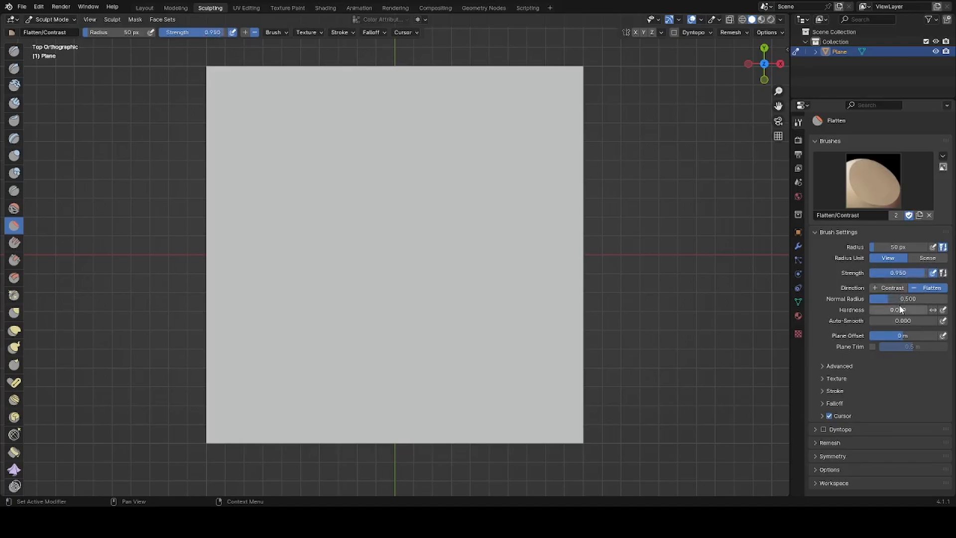
click(900, 334)
key(BackSpace)
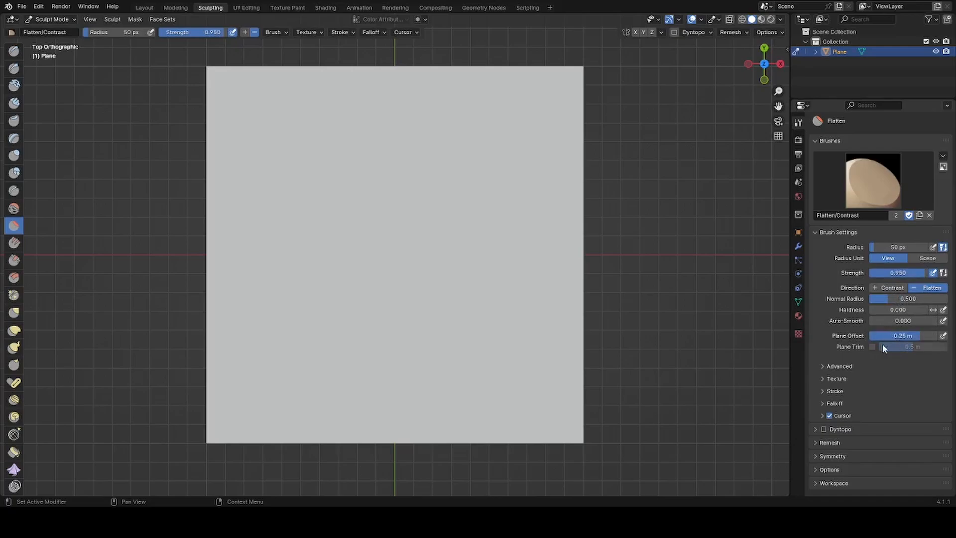
Step: Enable sculpt tiling along the X and Y axes
click(660, 31)
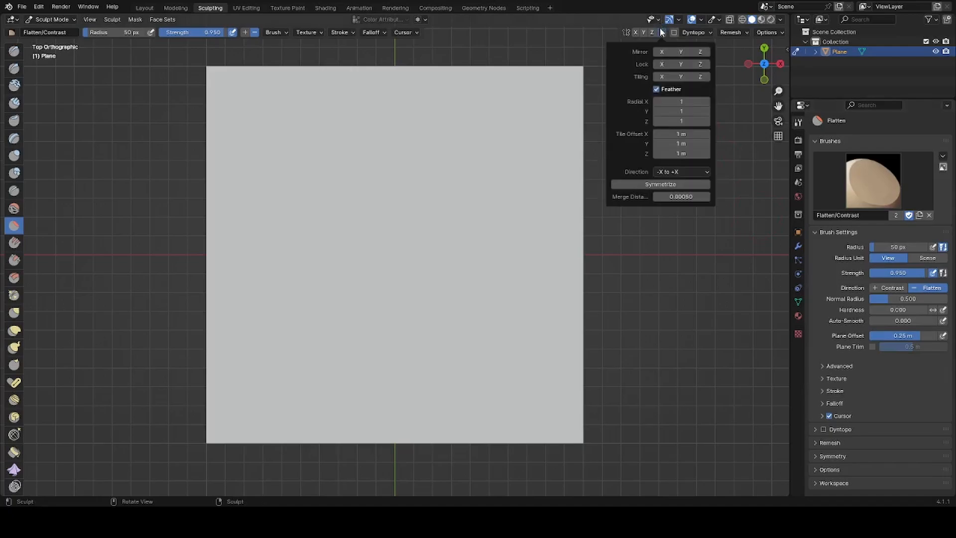
click(661, 76)
click(680, 76)
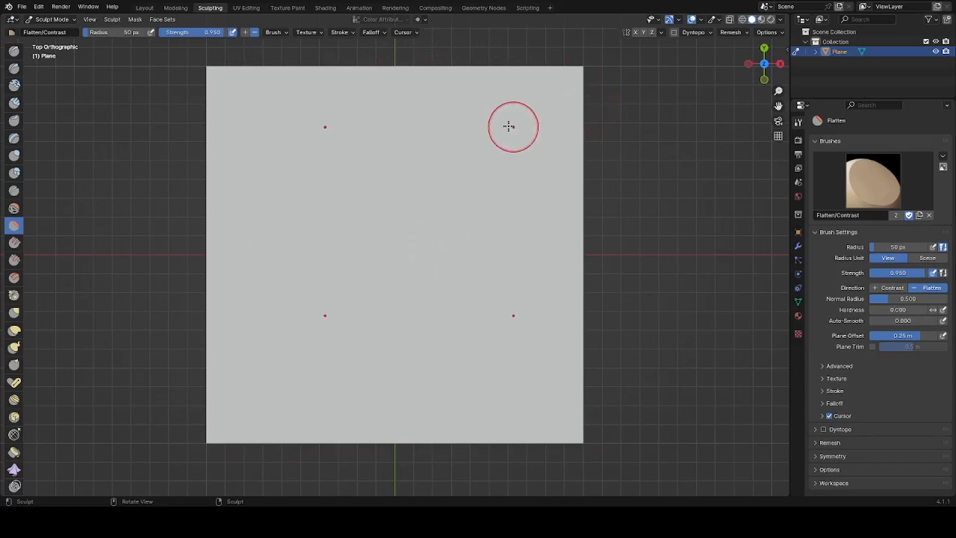
Step: Reduce the brush radius to 25 px and sculpt staggered rows of irregular raised bricks until they fill the plane
key(bracketleft)
key(bracketleft)
key(bracketleft)
key(bracketleft)
key(bracketleft)
key(bracketleft)
mouse_move(391, 224)
mouse_down()
mouse_move(467, 226)
mouse_move(398, 257)
mouse_move(373, 250)
mouse_move(431, 228)
mouse_move(408, 238)
mouse_move(443, 241)
mouse_move(378, 251)
mouse_up()
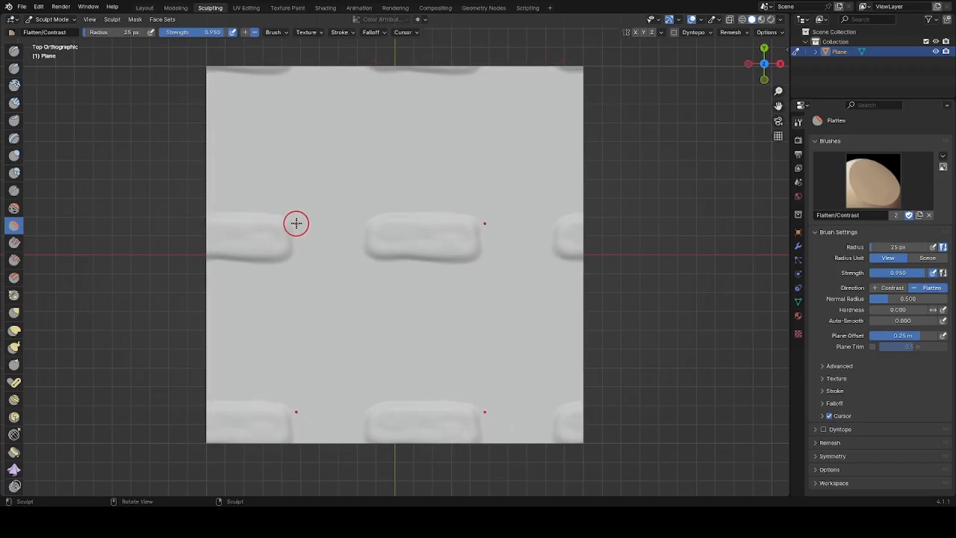
mouse_move(295, 222)
mouse_down()
mouse_move(354, 226)
mouse_move(320, 260)
mouse_move(304, 237)
mouse_move(335, 247)
mouse_move(365, 179)
mouse_move(424, 179)
mouse_move(389, 205)
mouse_move(343, 203)
mouse_move(418, 189)
mouse_move(356, 195)
mouse_up()
mouse_move(449, 204)
mouse_down()
mouse_move(453, 180)
mouse_move(508, 179)
mouse_move(504, 203)
mouse_move(461, 205)
mouse_move(505, 189)
mouse_move(474, 186)
mouse_up()
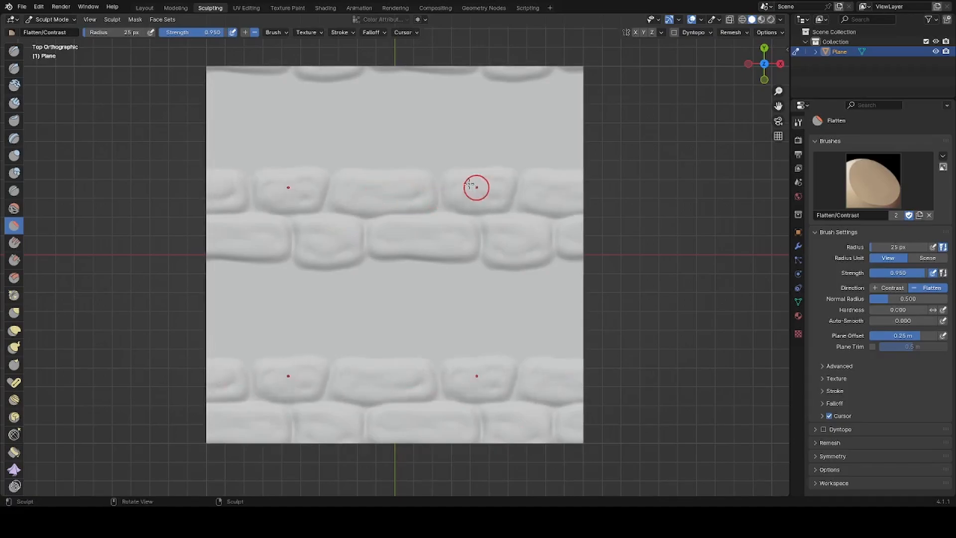
mouse_move(394, 158)
mouse_down()
mouse_move(472, 157)
mouse_move(467, 133)
mouse_move(371, 134)
mouse_move(398, 159)
mouse_move(453, 143)
mouse_move(384, 136)
mouse_move(418, 151)
mouse_up()
mouse_move(297, 128)
mouse_down()
mouse_move(354, 128)
mouse_move(354, 162)
mouse_move(303, 162)
mouse_move(336, 136)
mouse_move(315, 139)
mouse_move(330, 149)
mouse_up()
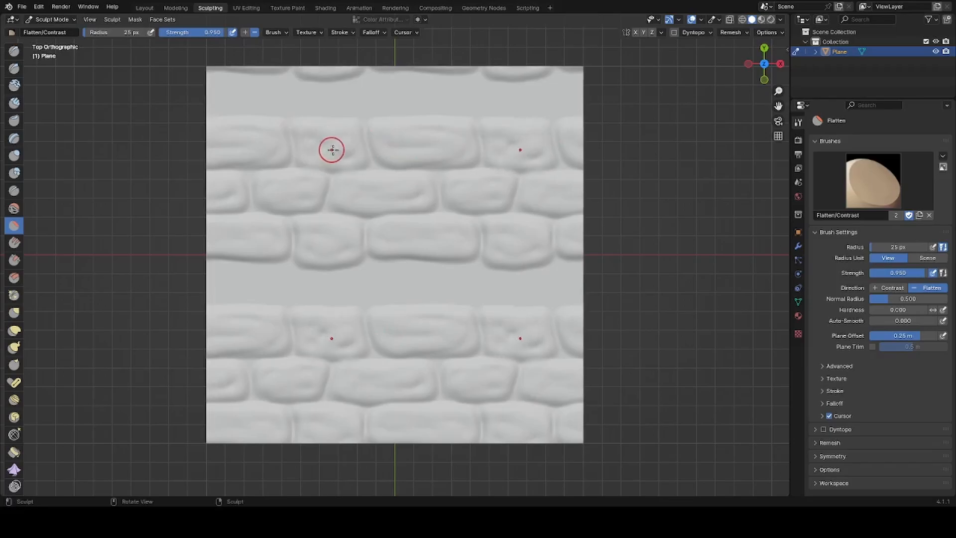
mouse_move(334, 277)
mouse_down()
mouse_move(420, 274)
mouse_move(423, 289)
mouse_move(347, 295)
mouse_move(330, 279)
mouse_move(497, 280)
mouse_move(490, 299)
mouse_move(444, 292)
mouse_move(491, 286)
mouse_move(455, 295)
mouse_up()
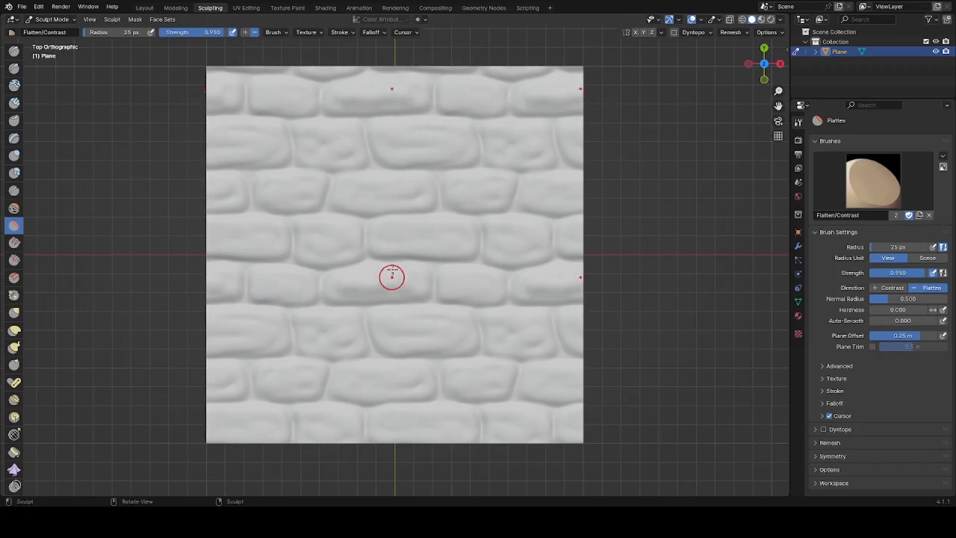
Step: Add short Flatten strokes across the brick faces to give their surfaces uneven relief
mouse_move(422, 245)
mouse_down()
mouse_move(453, 240)
mouse_move(430, 238)
mouse_up()
drag(393, 192, 411, 188)
mouse_move(405, 146)
mouse_down()
mouse_move(403, 136)
mouse_move(397, 149)
mouse_up()
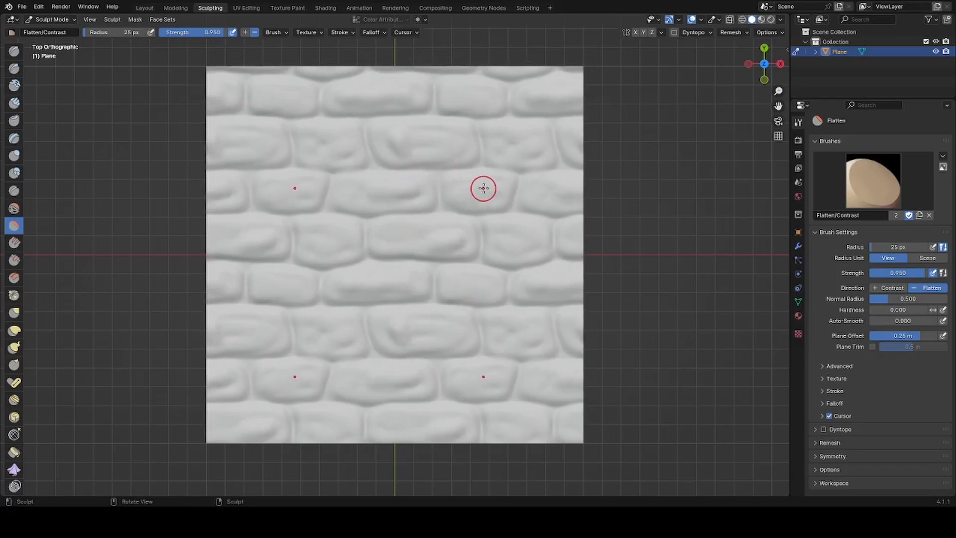
drag(484, 188, 469, 189)
mouse_move(502, 241)
mouse_down()
mouse_move(527, 243)
mouse_move(512, 245)
mouse_up()
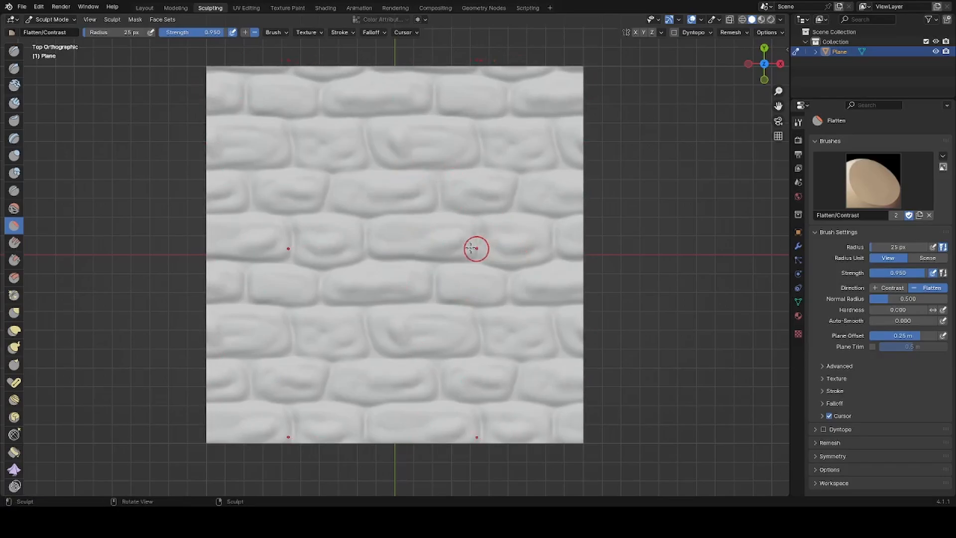
mouse_move(402, 237)
mouse_down()
mouse_move(410, 237)
mouse_move(384, 233)
mouse_up()
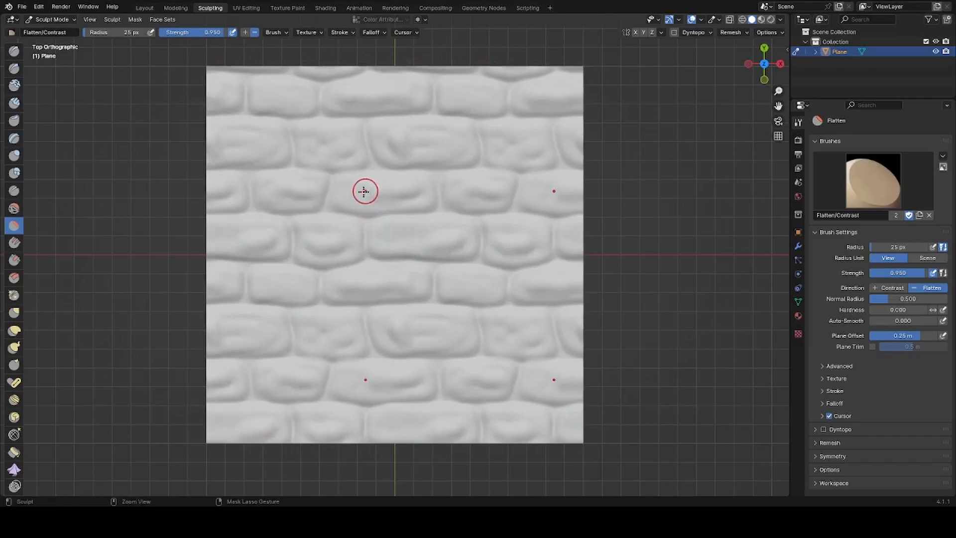
mouse_move(367, 192)
mouse_down()
mouse_move(382, 197)
mouse_move(374, 192)
mouse_up()
drag(473, 196, 489, 186)
drag(518, 147, 508, 144)
drag(406, 147, 434, 133)
drag(392, 102, 338, 104)
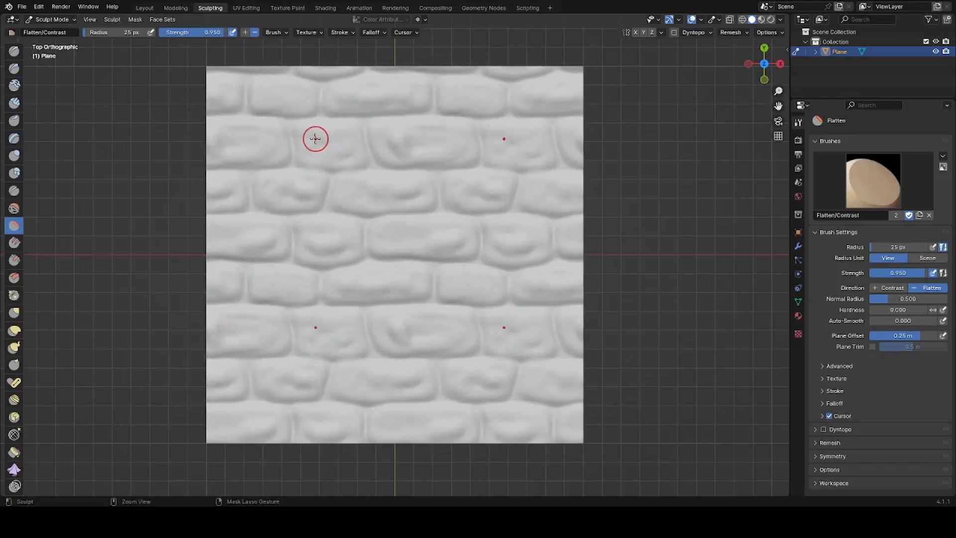
drag(305, 188, 273, 173)
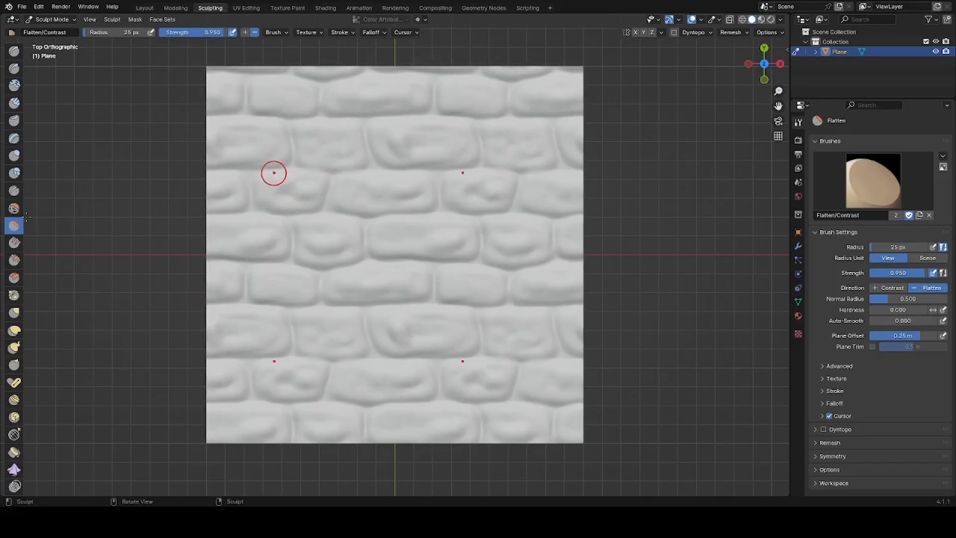
Step: Carve sharp grooves along the joints around all bricks with the Draw Sharp brush set to Subtract, strength 0.5
click(14, 68)
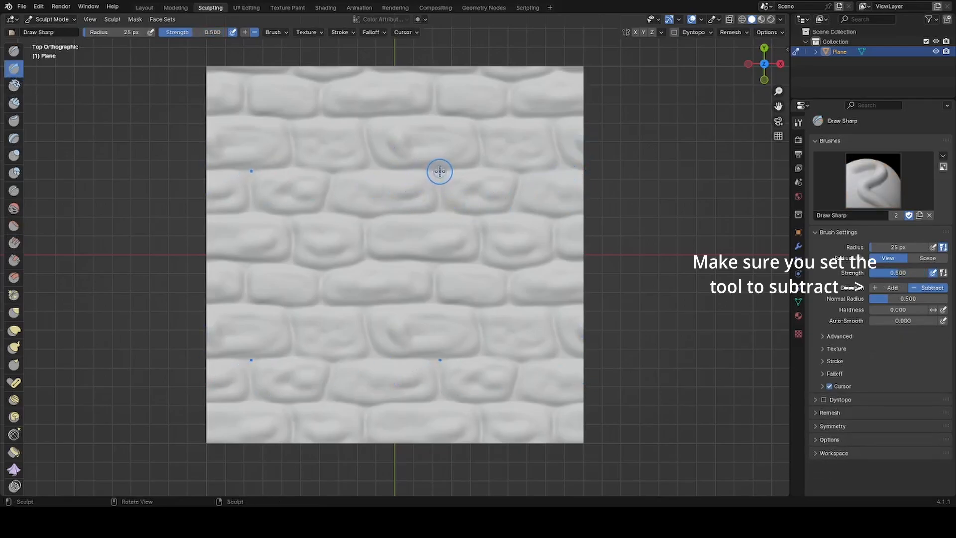
mouse_move(437, 171)
mouse_down()
mouse_move(378, 167)
mouse_move(366, 120)
mouse_move(459, 118)
mouse_move(477, 137)
mouse_move(475, 167)
mouse_move(438, 169)
mouse_move(438, 189)
mouse_move(446, 209)
mouse_move(479, 219)
mouse_move(482, 256)
mouse_move(441, 263)
mouse_move(431, 300)
mouse_move(433, 264)
mouse_move(367, 260)
mouse_move(367, 221)
mouse_move(443, 215)
mouse_up()
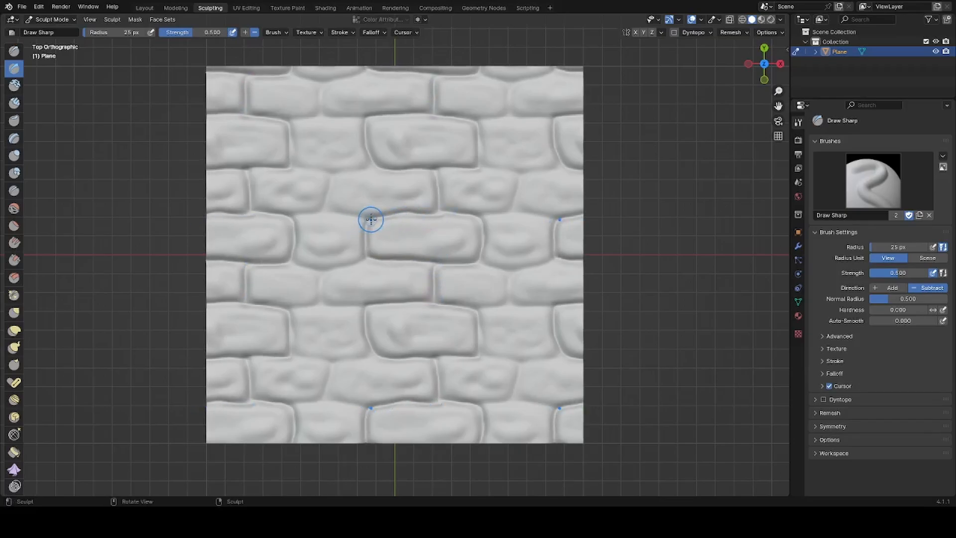
drag(364, 260, 288, 267)
mouse_move(323, 211)
mouse_down()
mouse_move(343, 172)
mouse_move(373, 165)
mouse_move(291, 165)
mouse_move(288, 122)
mouse_move(366, 119)
mouse_move(371, 142)
mouse_up()
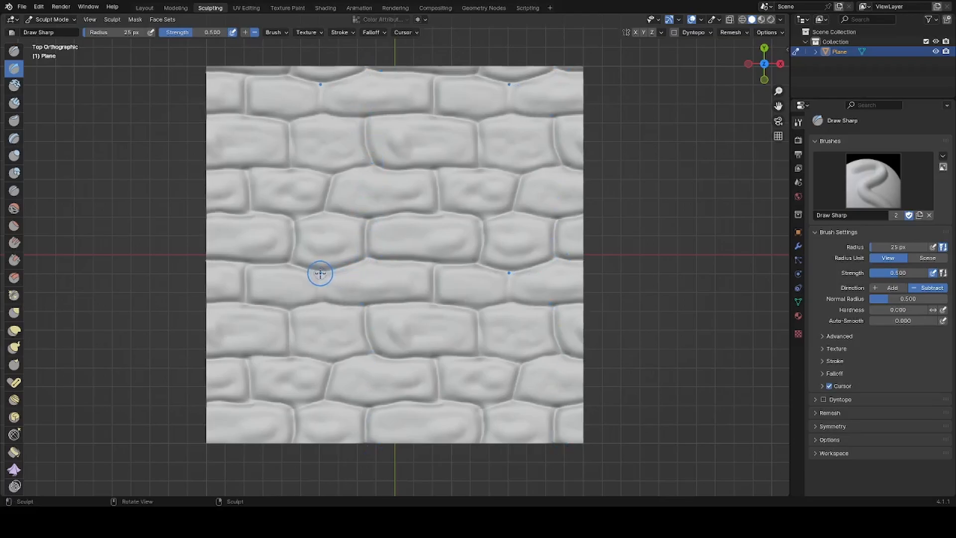
mouse_move(320, 273)
mouse_down()
mouse_move(326, 303)
mouse_move(362, 309)
mouse_move(316, 300)
mouse_move(293, 312)
mouse_move(300, 360)
mouse_move(375, 353)
mouse_move(247, 302)
mouse_move(246, 273)
mouse_move(297, 260)
mouse_up()
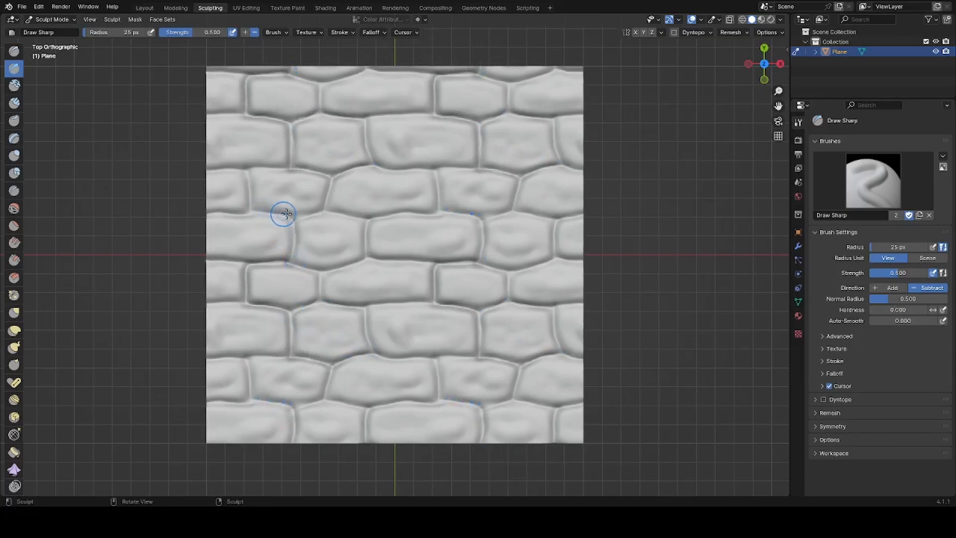
mouse_move(295, 218)
mouse_down()
mouse_move(206, 213)
mouse_move(250, 207)
mouse_move(248, 172)
mouse_move(207, 167)
mouse_move(300, 170)
mouse_up()
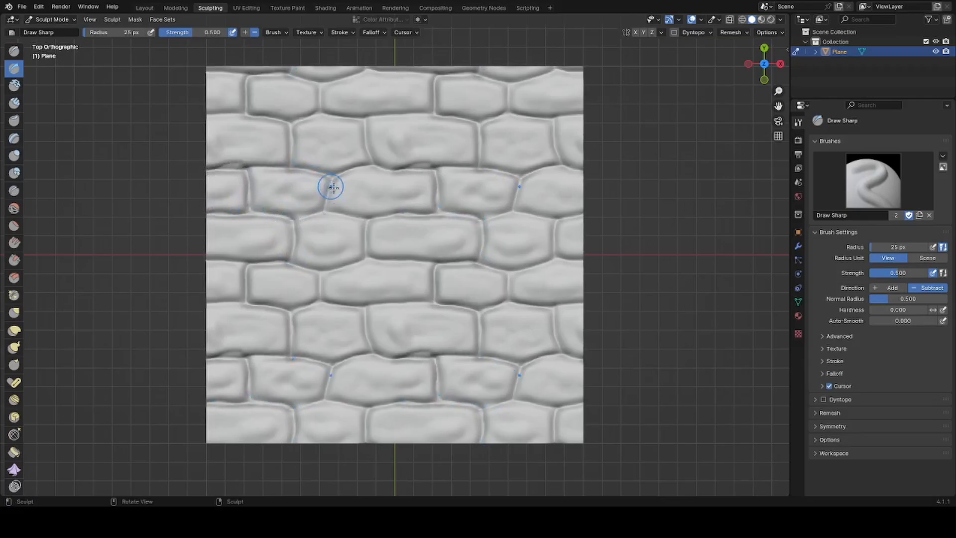
mouse_move(476, 169)
mouse_down()
mouse_move(516, 177)
mouse_move(515, 209)
mouse_move(483, 218)
mouse_up()
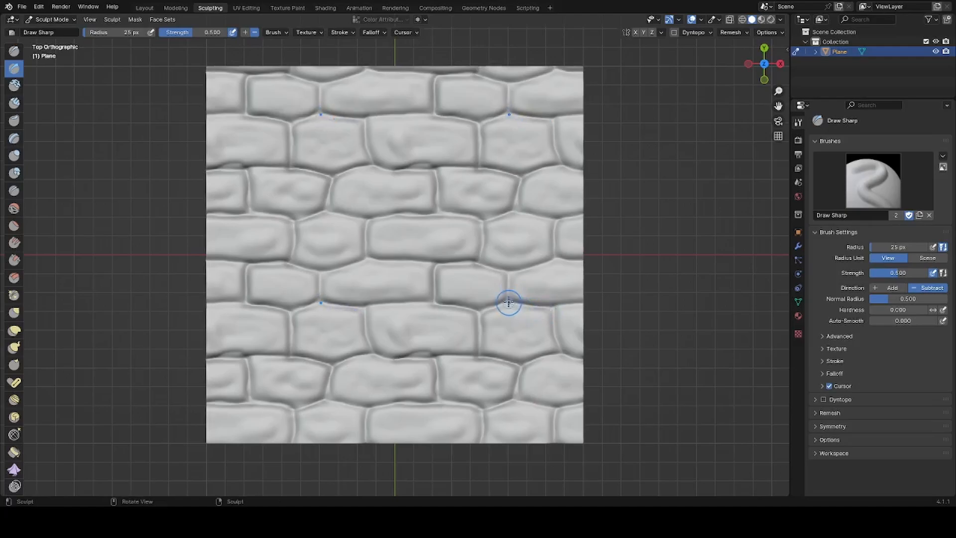
drag(510, 290, 532, 308)
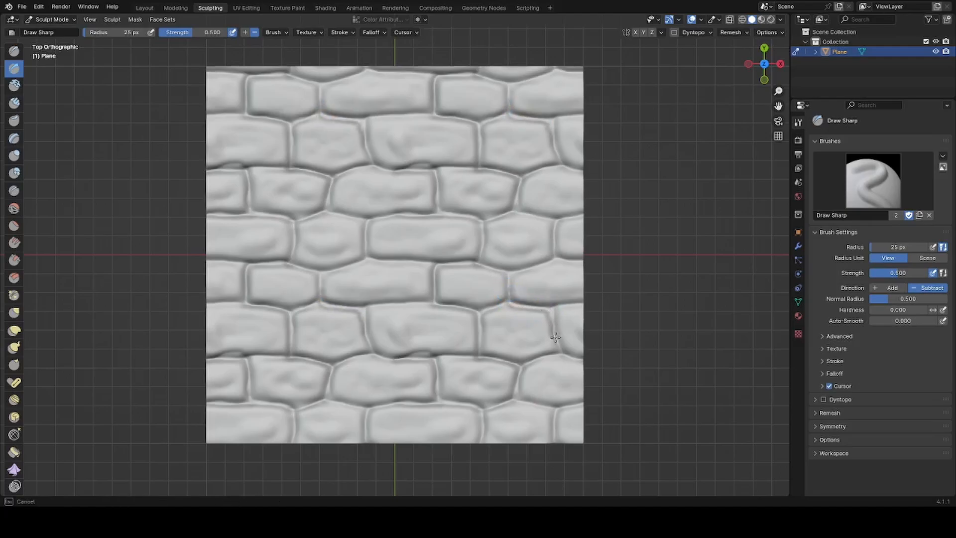
mouse_move(551, 353)
mouse_down()
mouse_move(528, 362)
mouse_move(538, 333)
mouse_move(574, 309)
mouse_up()
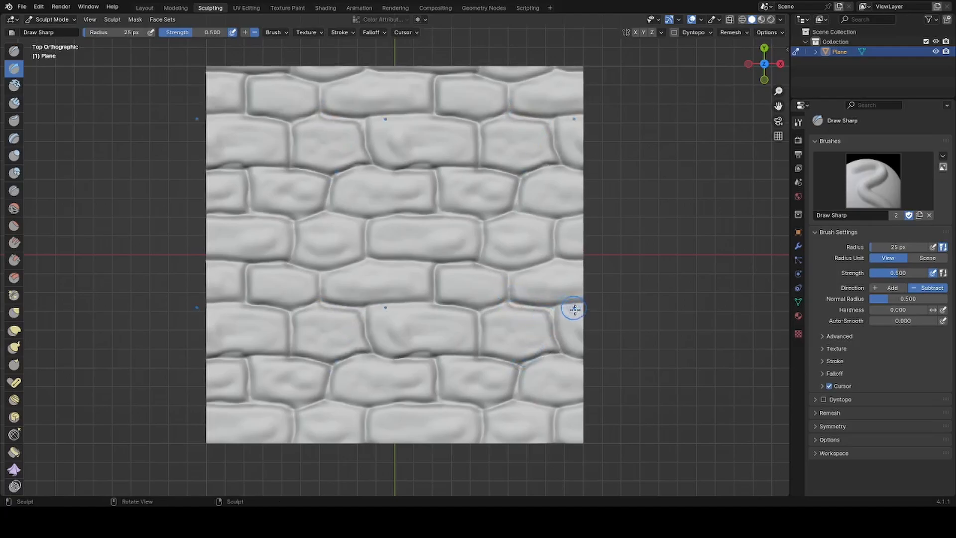
Step: Carve short dents and cracks into the brick faces across the plane with the Draw Sharp brush
mouse_move(413, 237)
mouse_down()
mouse_move(401, 231)
mouse_move(408, 203)
mouse_move(350, 183)
mouse_up()
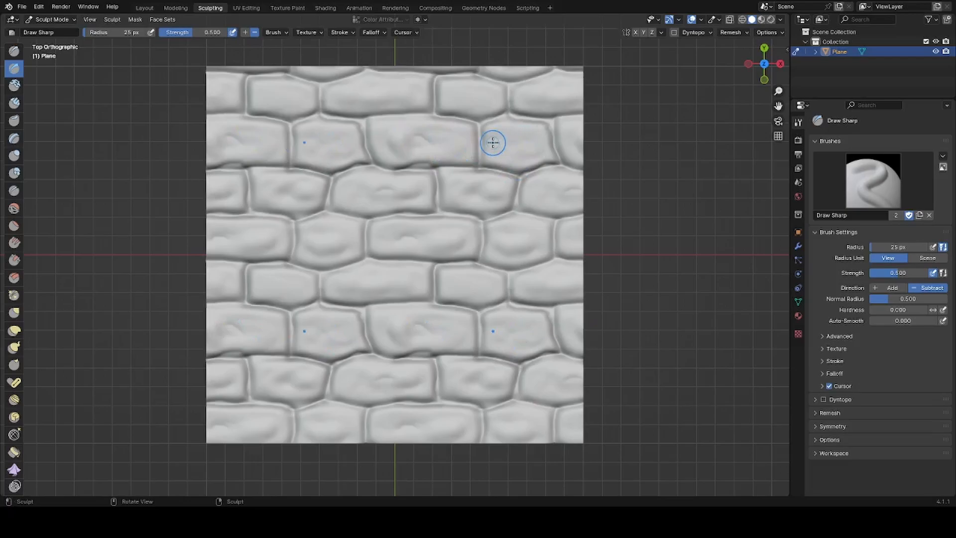
mouse_move(469, 189)
mouse_down()
mouse_move(487, 185)
mouse_move(487, 201)
mouse_up()
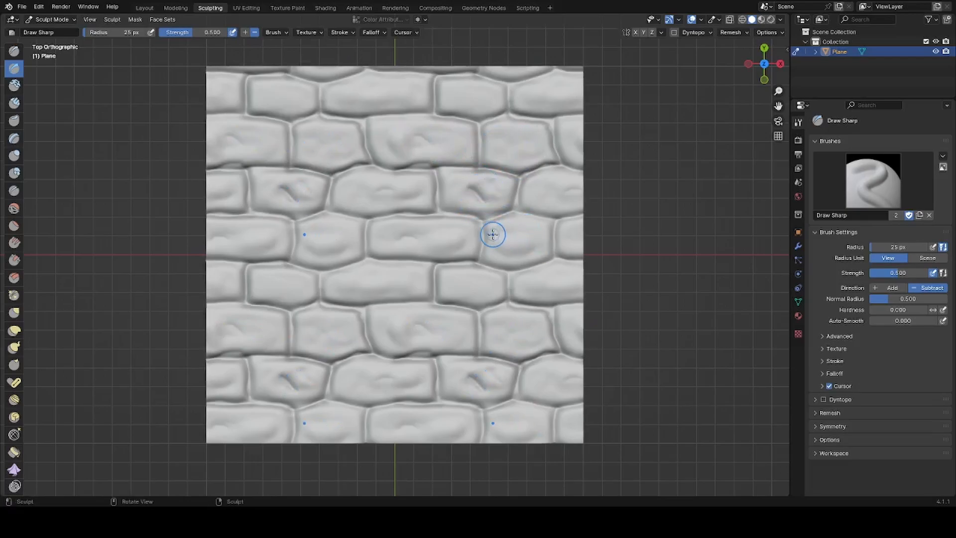
drag(459, 246, 450, 231)
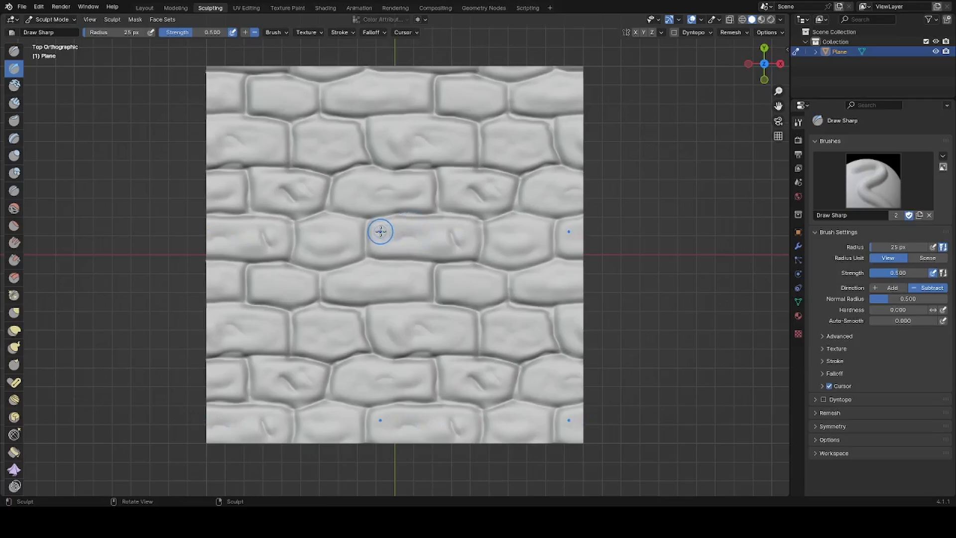
drag(335, 237, 332, 238)
drag(353, 186, 366, 181)
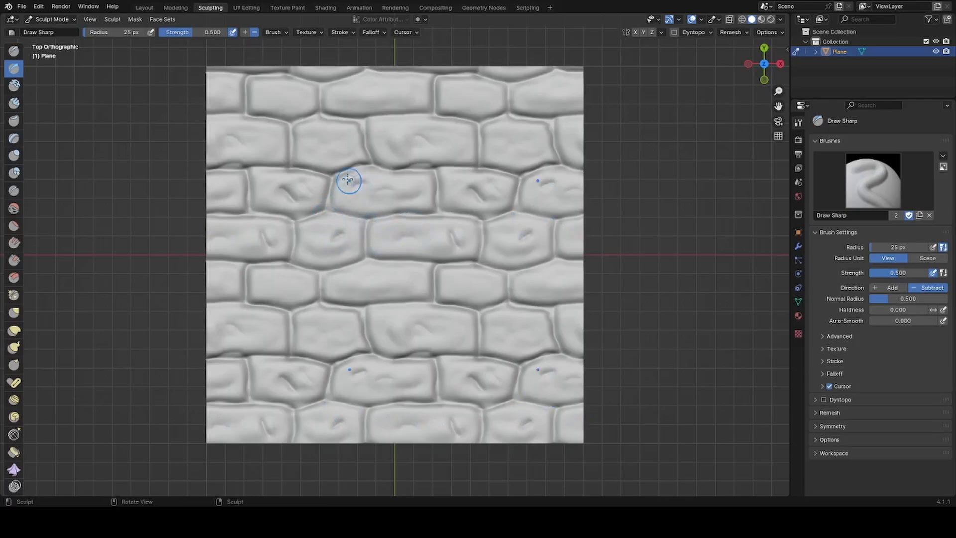
drag(322, 143, 277, 103)
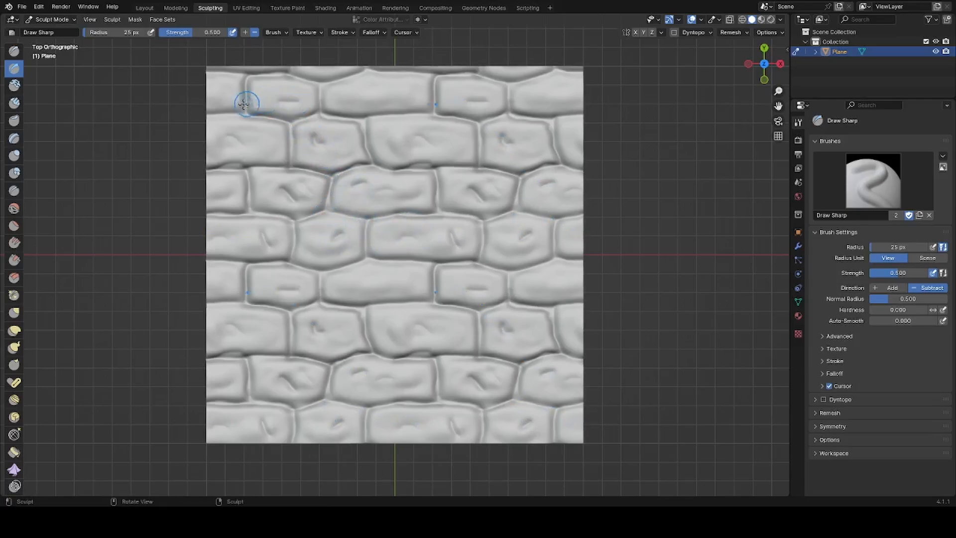
drag(366, 98, 404, 103)
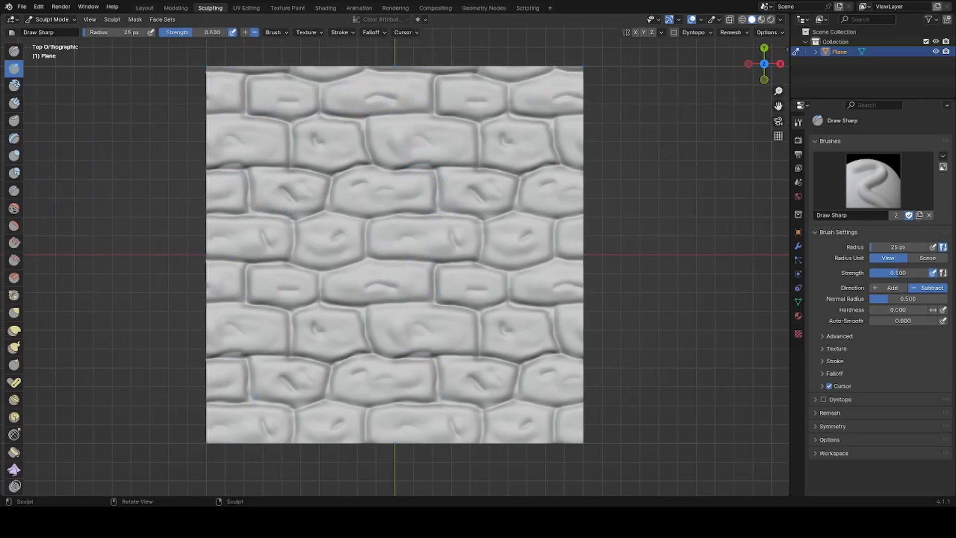
Step: Soften the whole brick surface with the Smooth brush at radius 500 px and strength 0.25
click(14, 209)
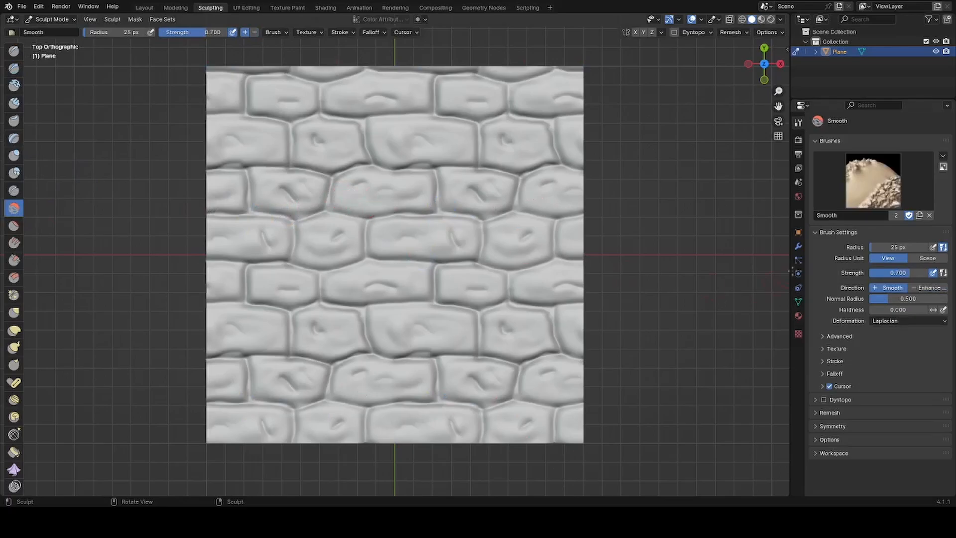
click(877, 247)
text(500)
key(Return)
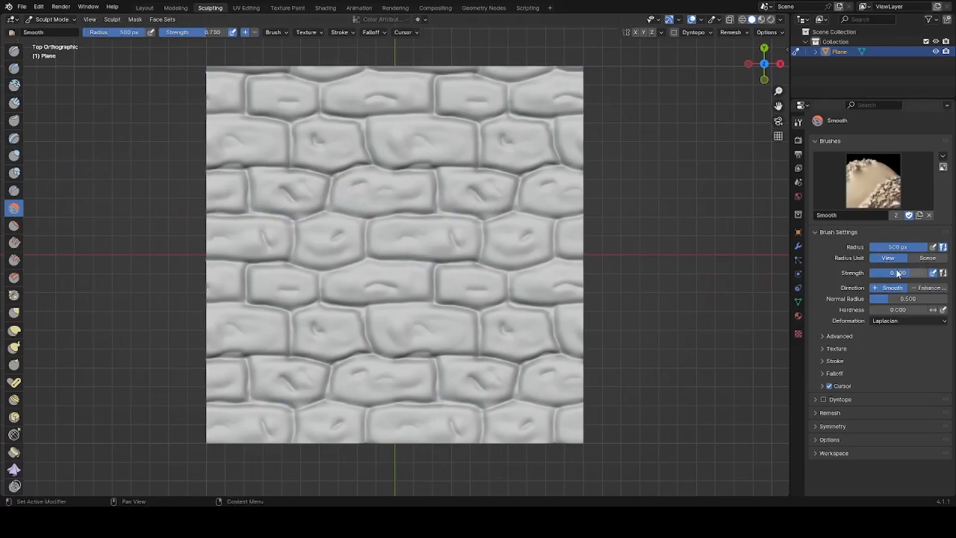
click(898, 272)
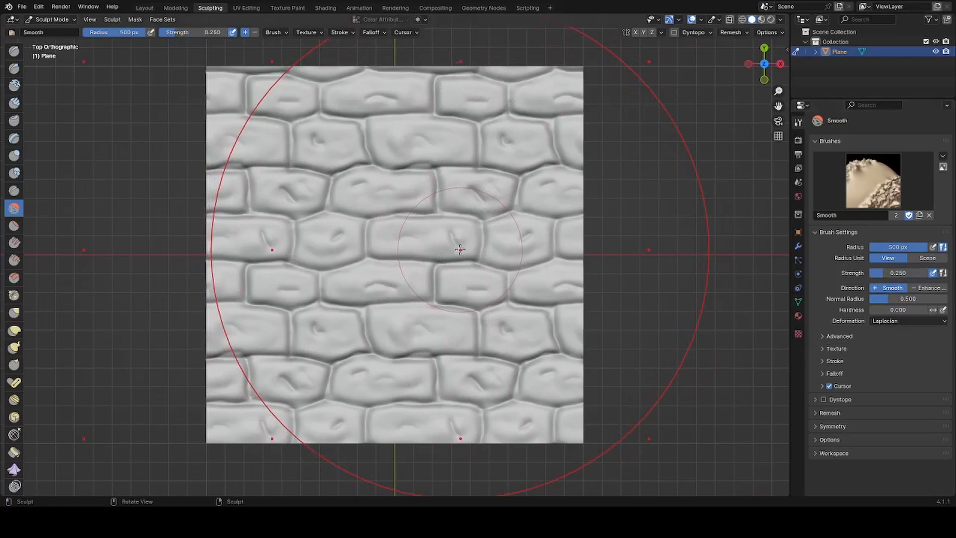
drag(460, 249, 512, 90)
drag(475, 115, 513, 124)
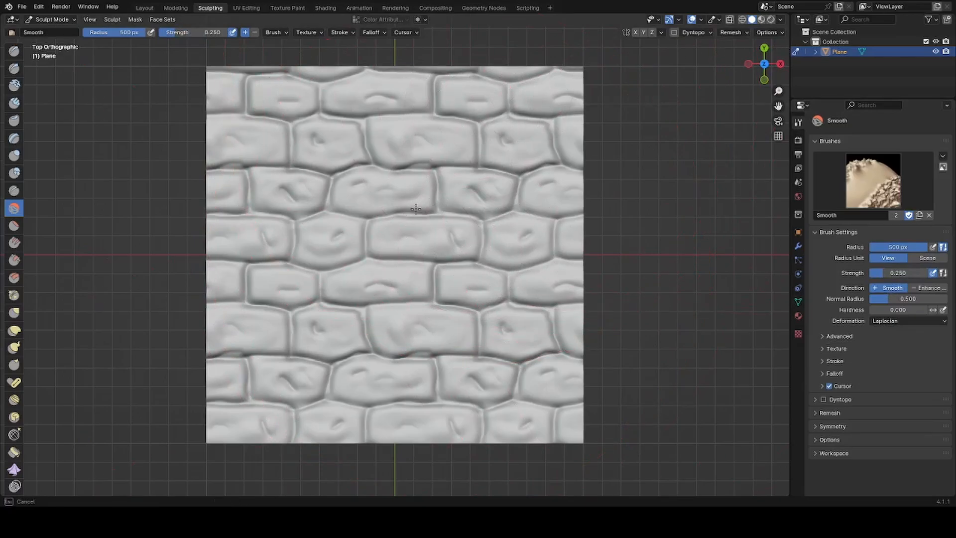
drag(431, 138, 307, 140)
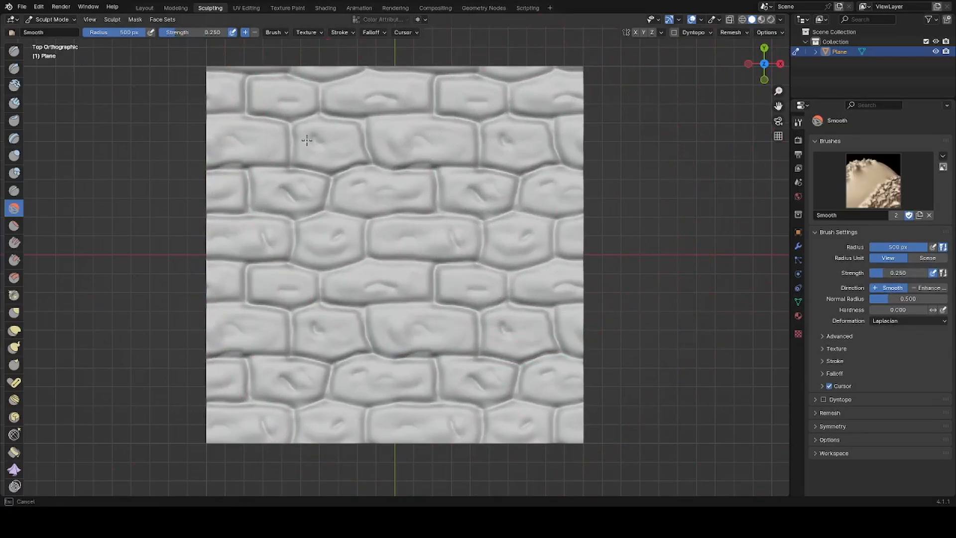
drag(289, 347, 384, 343)
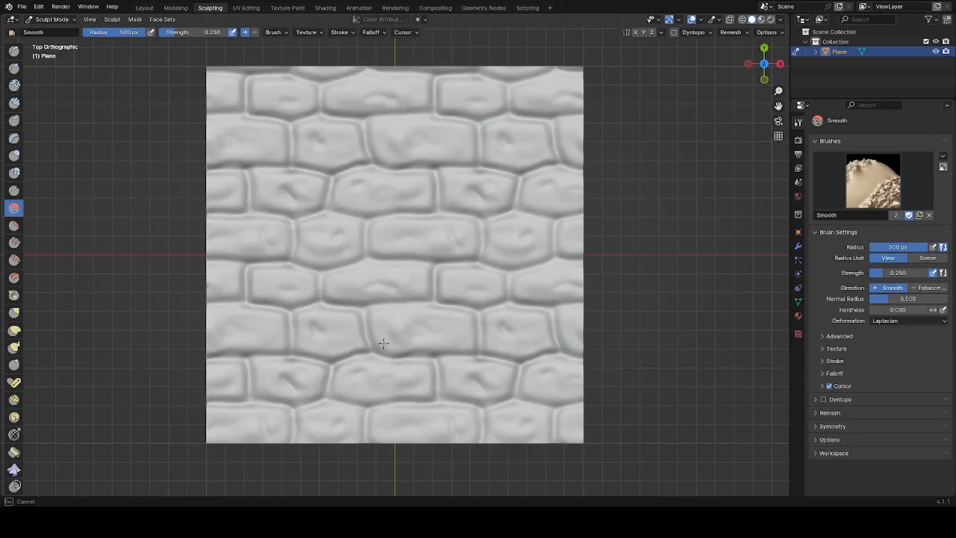
mouse_move(440, 318)
middle_down()
mouse_move(572, 285)
mouse_move(453, 255)
mouse_move(487, 296)
mouse_move(482, 314)
middle_up()
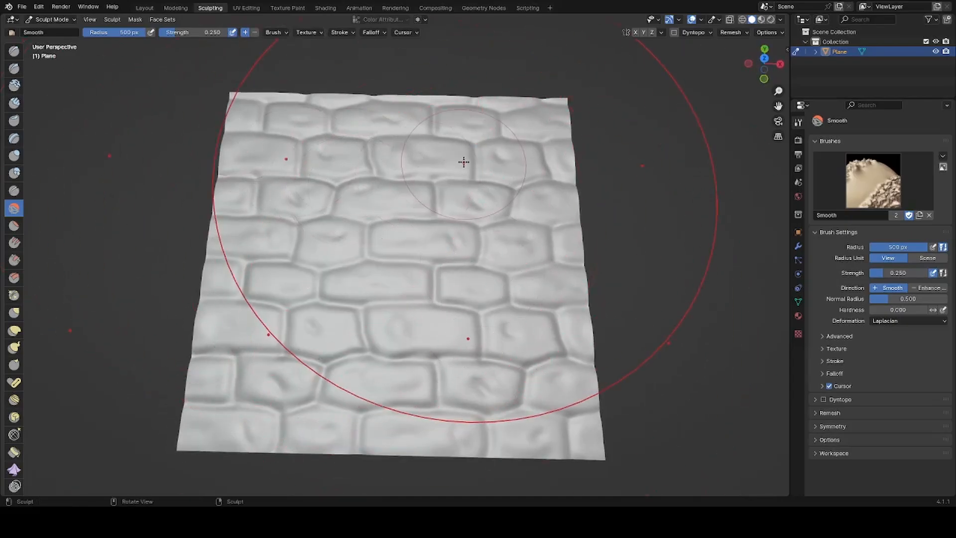
Step: Switch to the Shading workspace and add a second plane mesh to the scene
click(325, 8)
drag(145, 181, 269, 195)
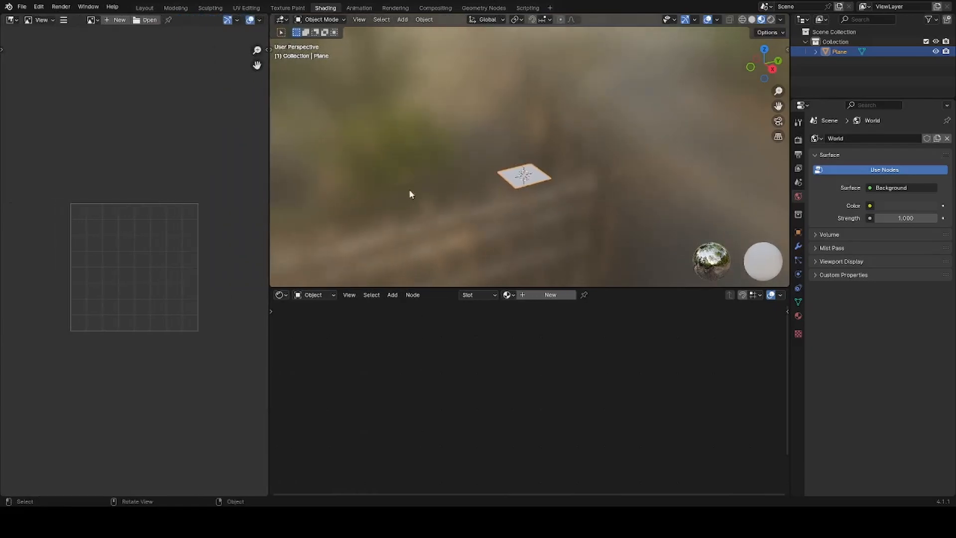
middle_drag(523, 167, 551, 184)
scroll(552, 184, up, 4)
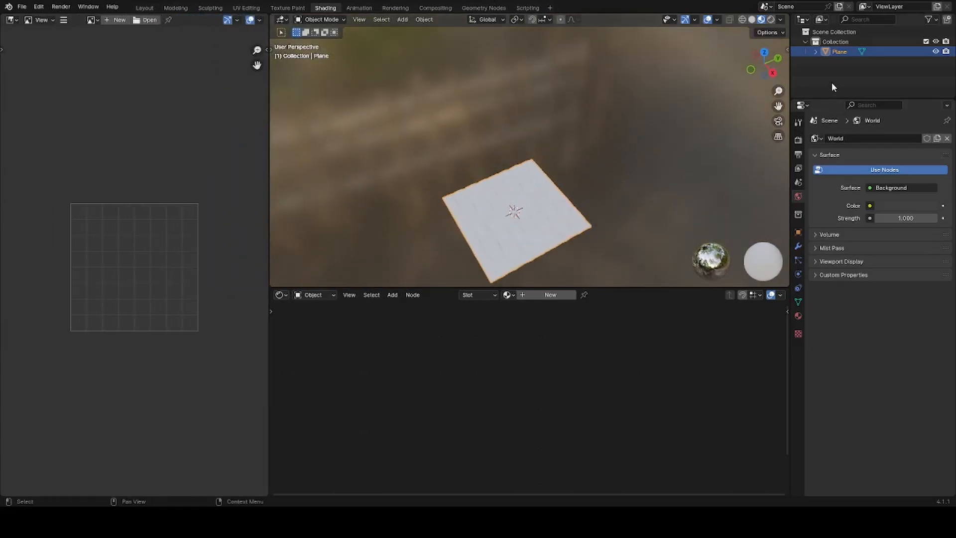
click(832, 81)
key(shift+a)
mouse_move(659, 109)
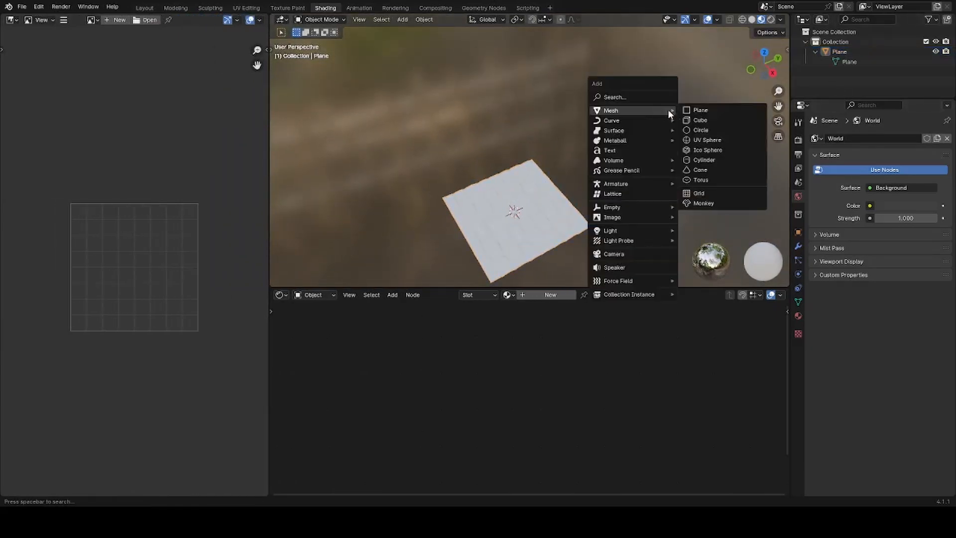
click(712, 109)
Step: Rename the sculpted plane object to Bake
double_click(839, 51)
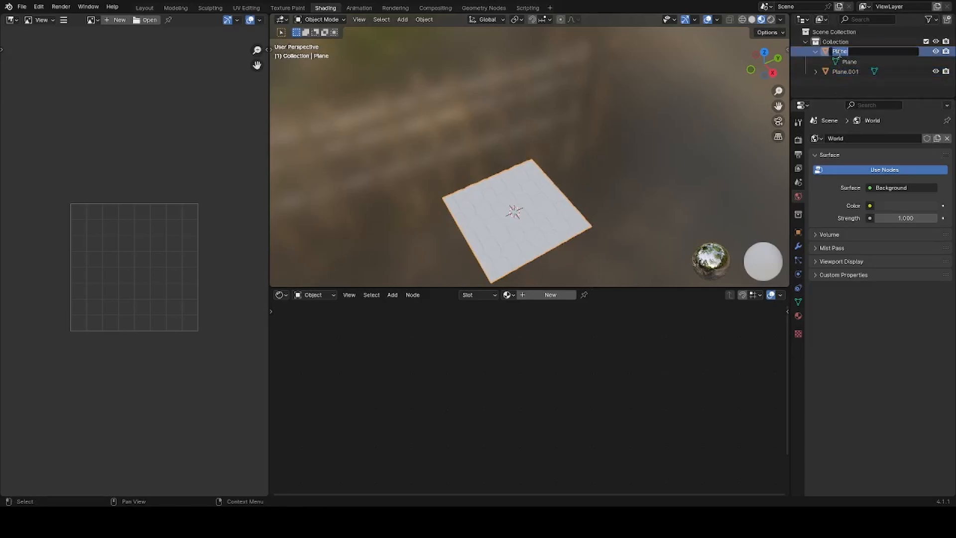
text(Bake)
key(Return)
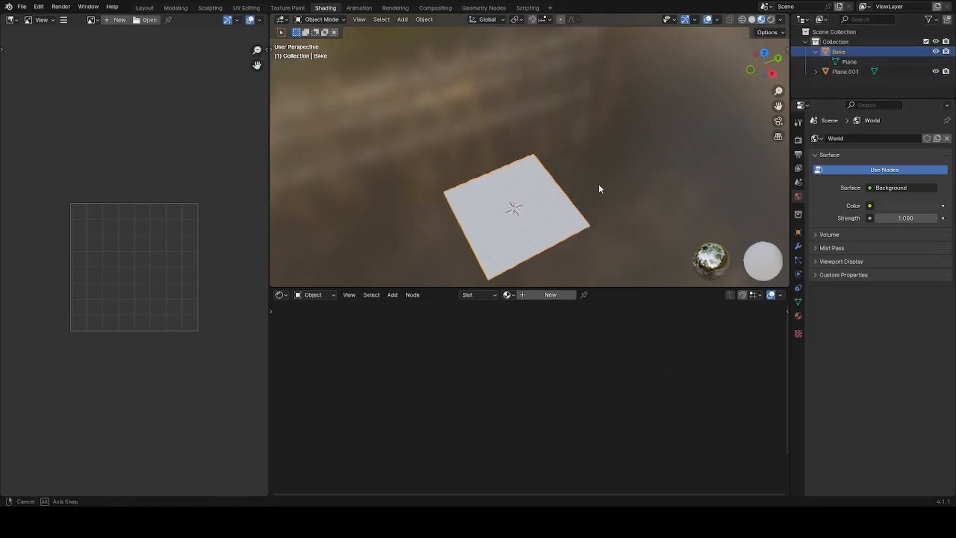
Step: Create a new material for the Bake object and delete its Principled BSDF node
middle_drag(599, 188, 535, 229)
scroll(535, 229, up, 5)
middle_drag(686, 157, 568, 194)
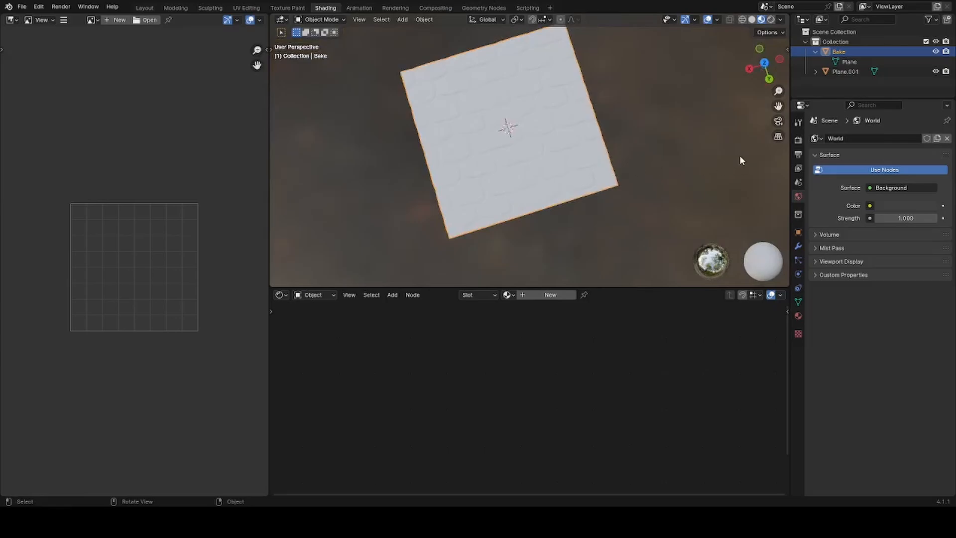
click(771, 69)
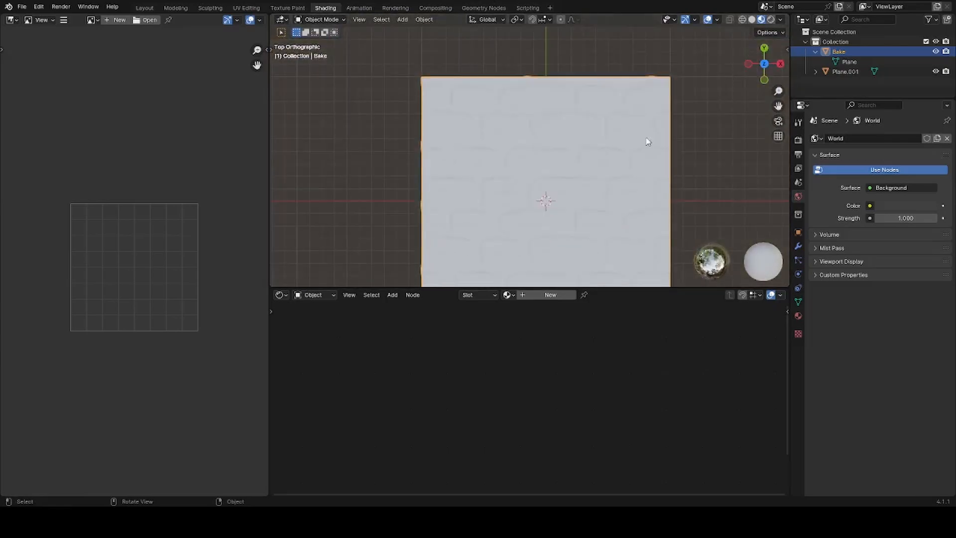
shift+middle_drag(632, 187, 620, 148)
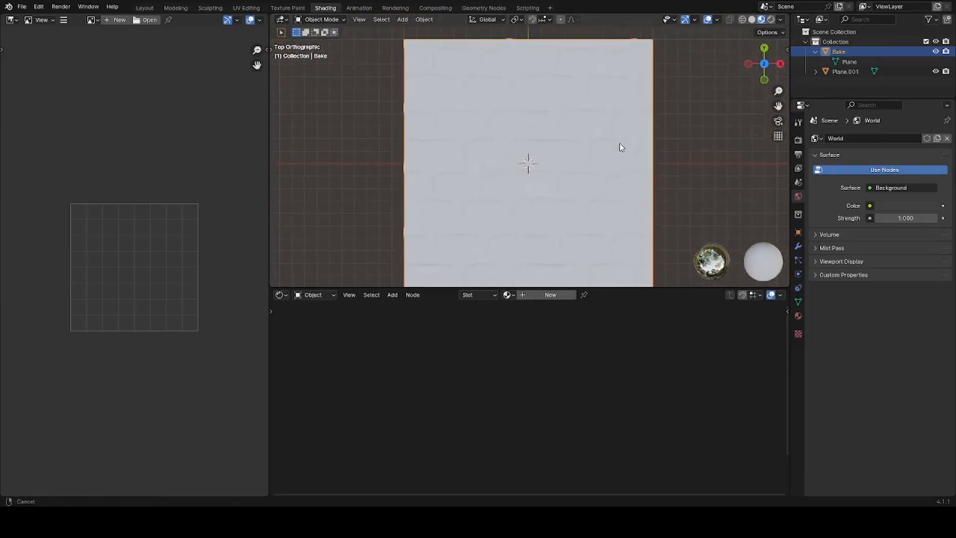
scroll(619, 147, down, 1)
click(549, 295)
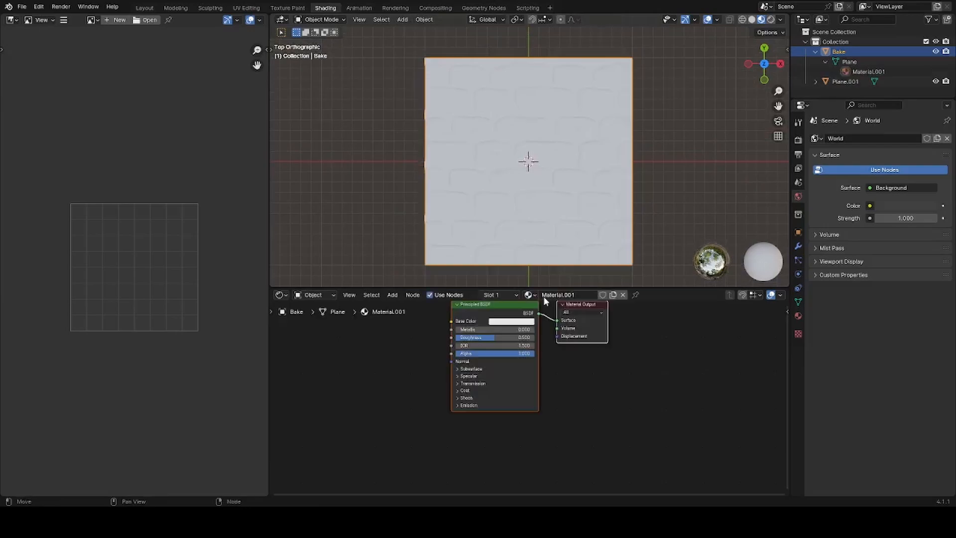
click(493, 318)
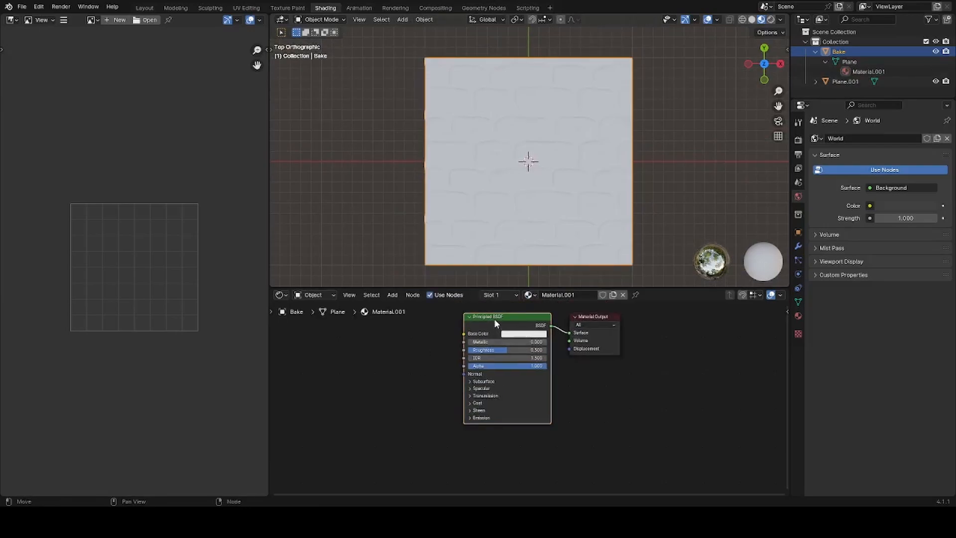
key(x)
key(space)
key(space)
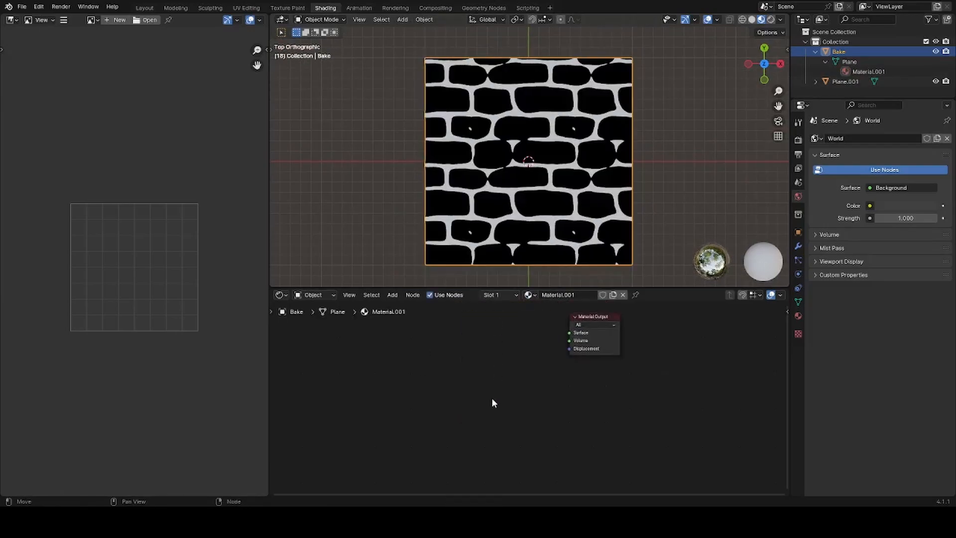
Step: Add a Texture Coordinate node to the left of the Material Output node
key(shift+a)
mouse_move(492, 401)
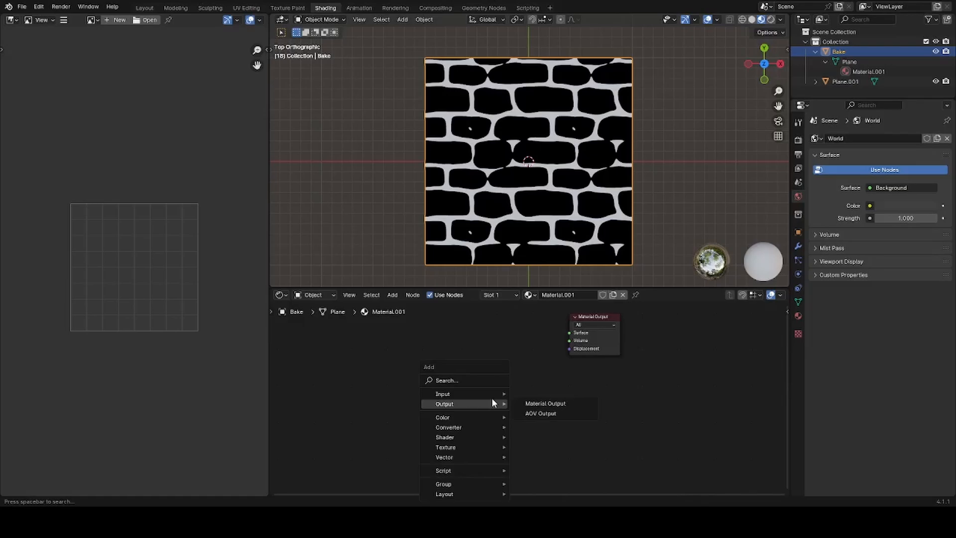
text(texture)
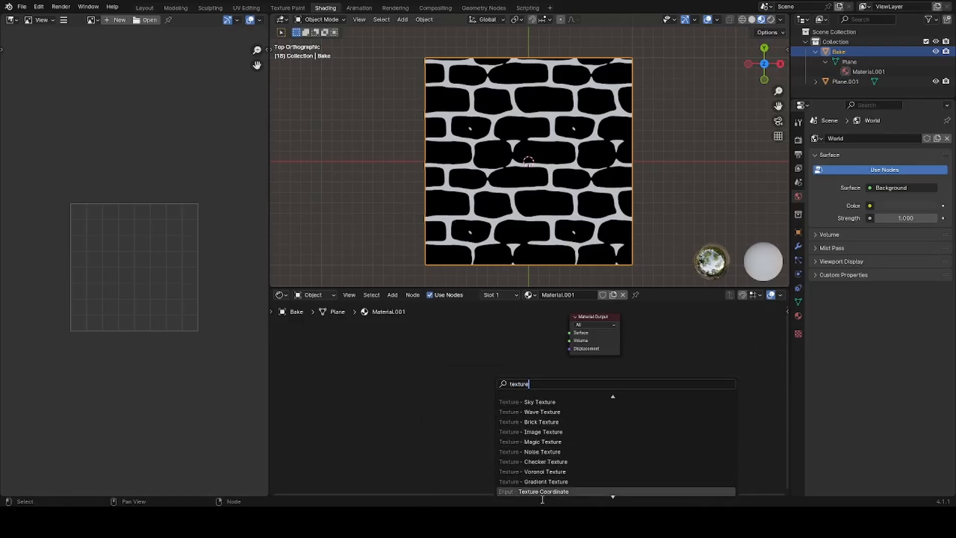
click(548, 490)
click(470, 343)
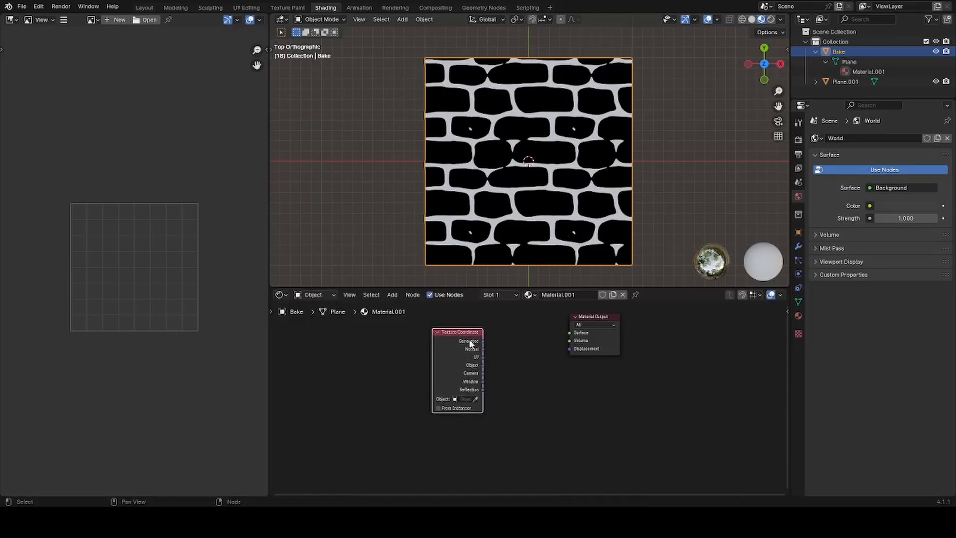
Step: Feed the Generated coordinates into a new Separate XYZ node and connect its Z output to the Material Output's Surface
drag(481, 343, 504, 347)
text(sep)
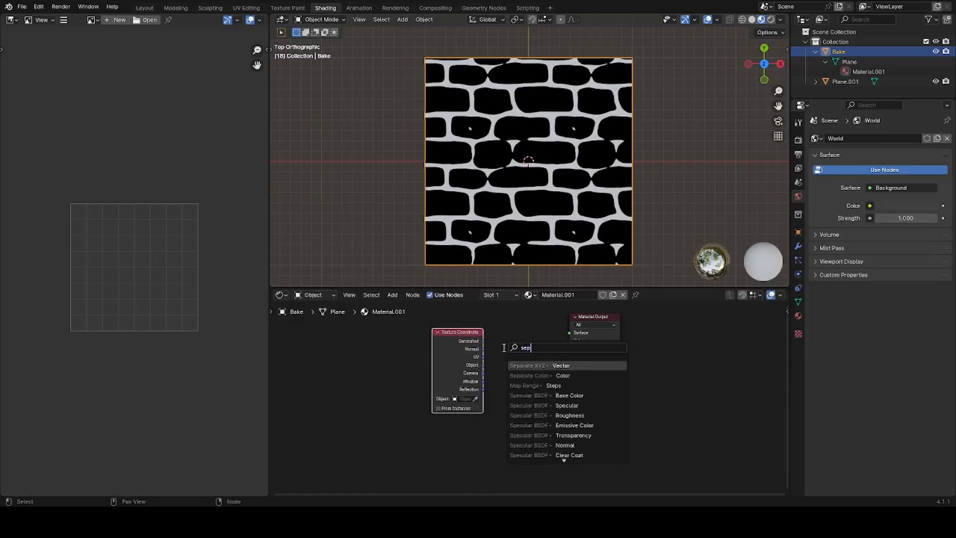
key(Return)
click(529, 353)
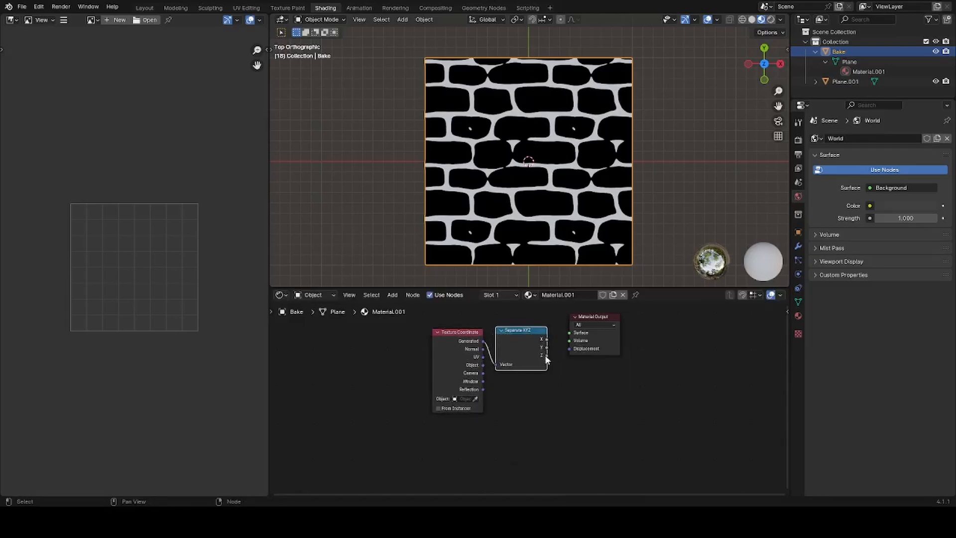
drag(546, 356, 570, 333)
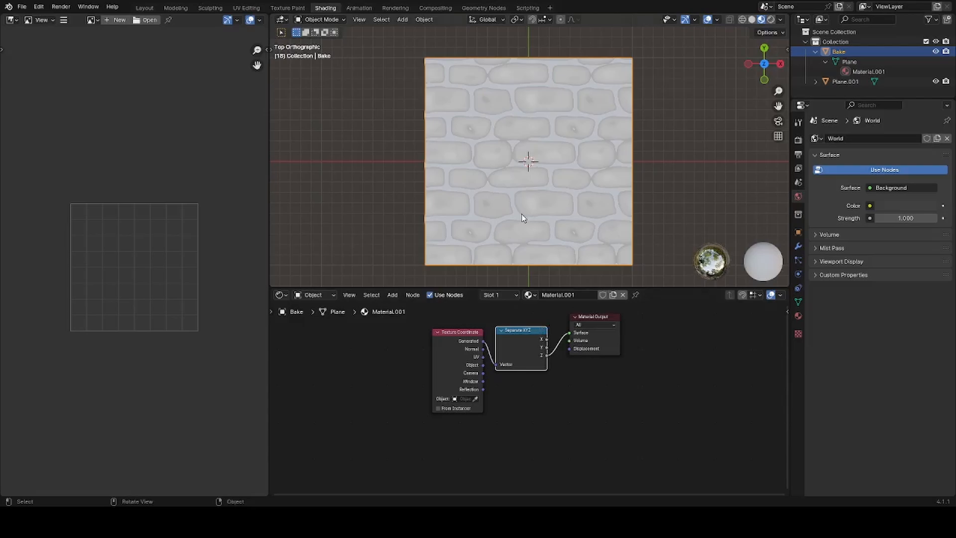
Step: Hide the flat second plane in the viewport and inspect the height shading on the sculpted bricks
click(936, 82)
middle_drag(469, 171, 489, 216)
scroll(547, 205, up, 3)
scroll(488, 216, down, 3)
middle_drag(550, 177, 574, 182)
scroll(566, 177, down, 3)
scroll(555, 199, up, 4)
scroll(551, 194, down, 4)
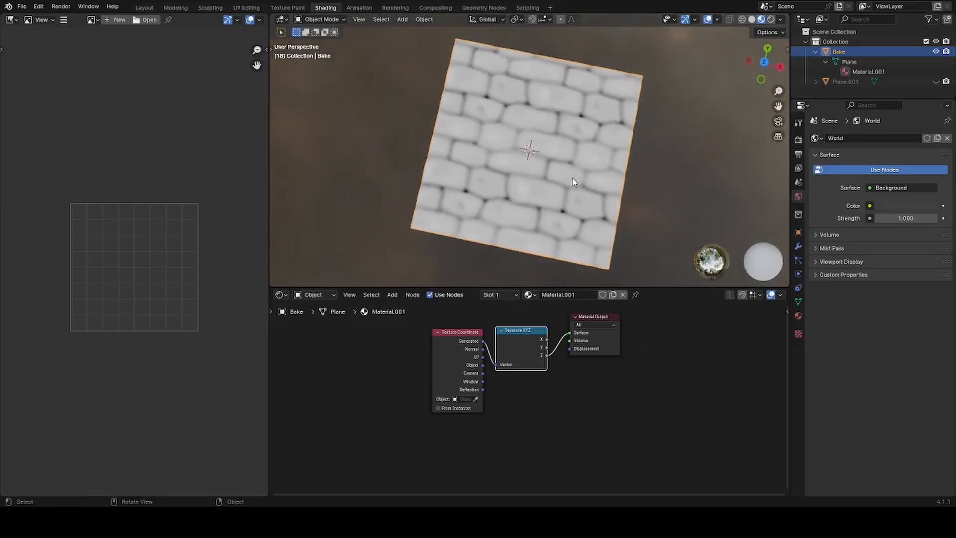
click(765, 62)
Step: Add an Image Texture node and place it unconnected to the left of the Texture Coordinate node
click(421, 407)
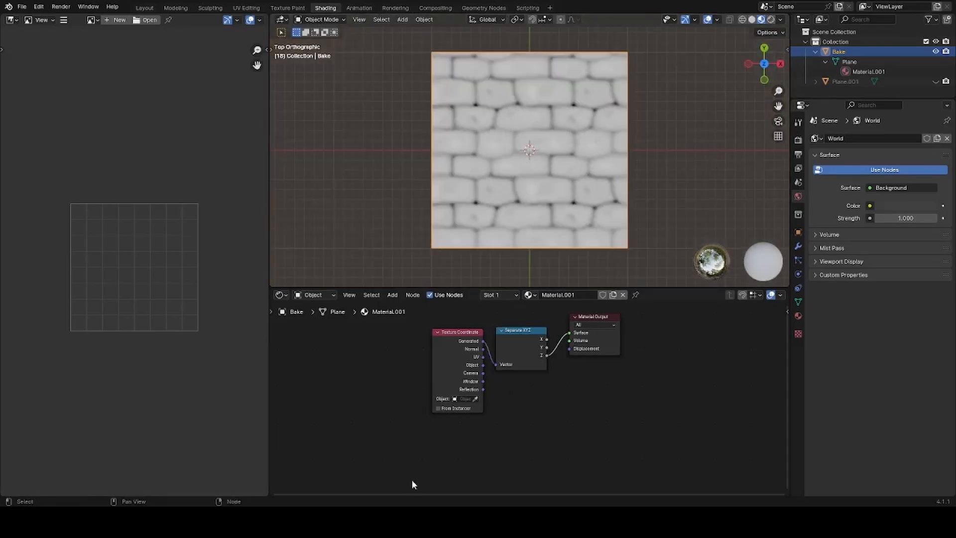
key(shift+a)
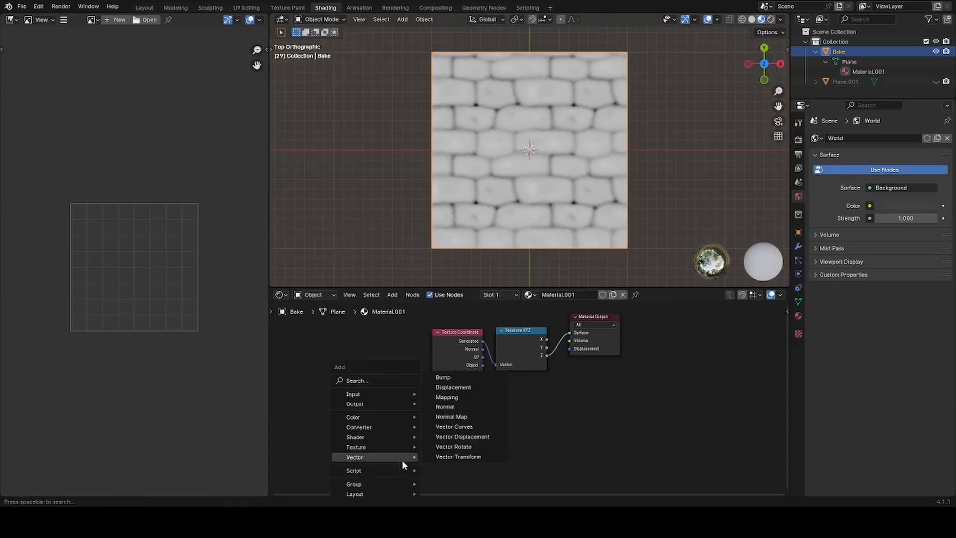
text(textu)
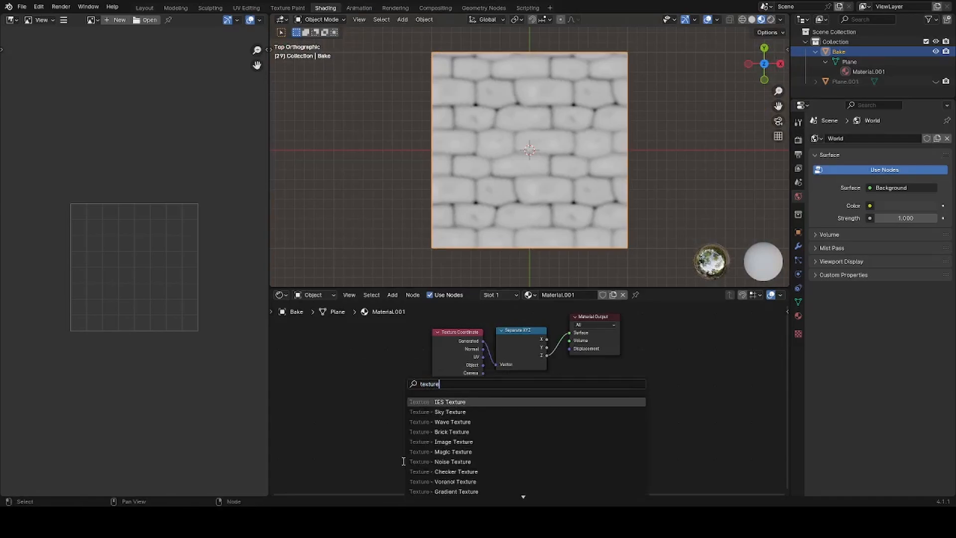
text(re)
click(436, 441)
click(314, 327)
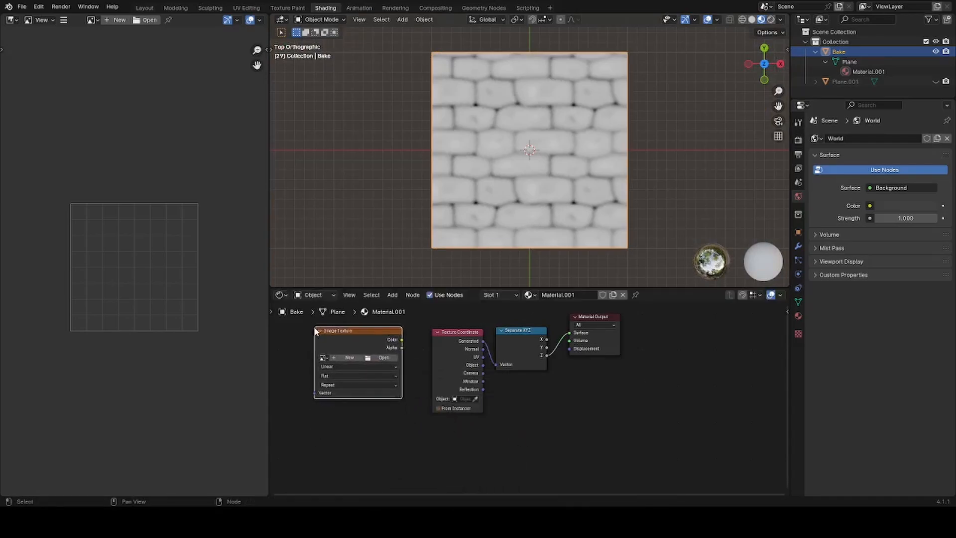
Step: Start a new image in the Image Texture node with a width and height of 4096 px
middle_drag(339, 349, 388, 378)
scroll(362, 384, up, 1)
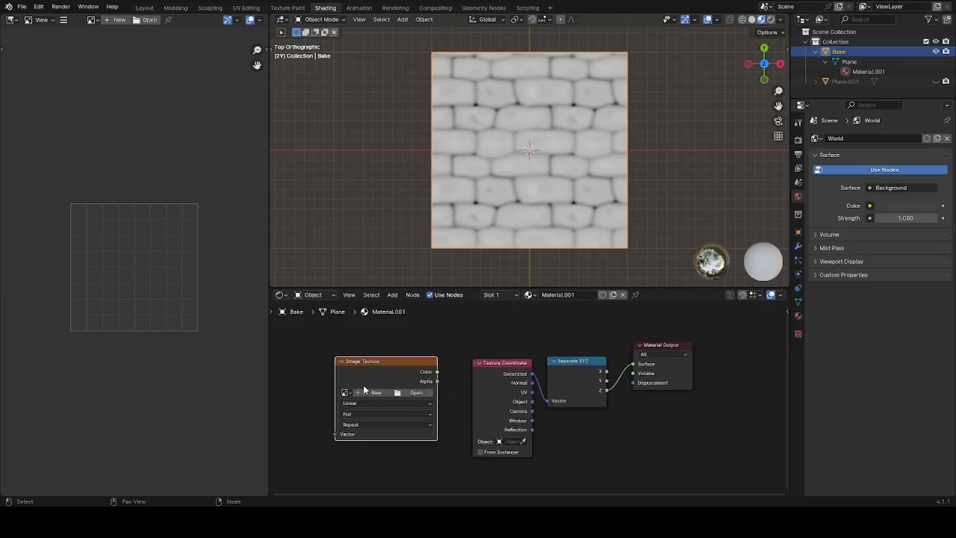
click(377, 384)
click(412, 399)
text(40)
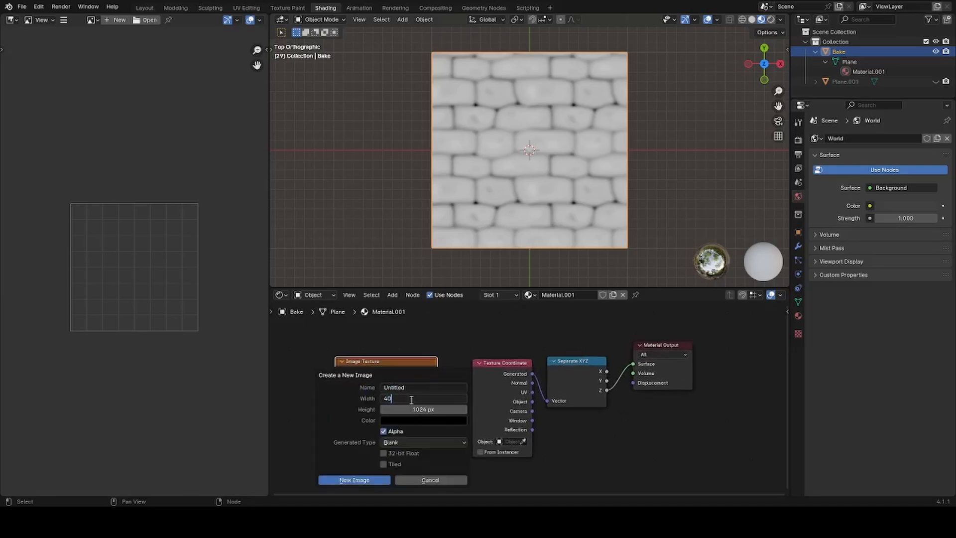
text(96)
click(410, 409)
text(40)
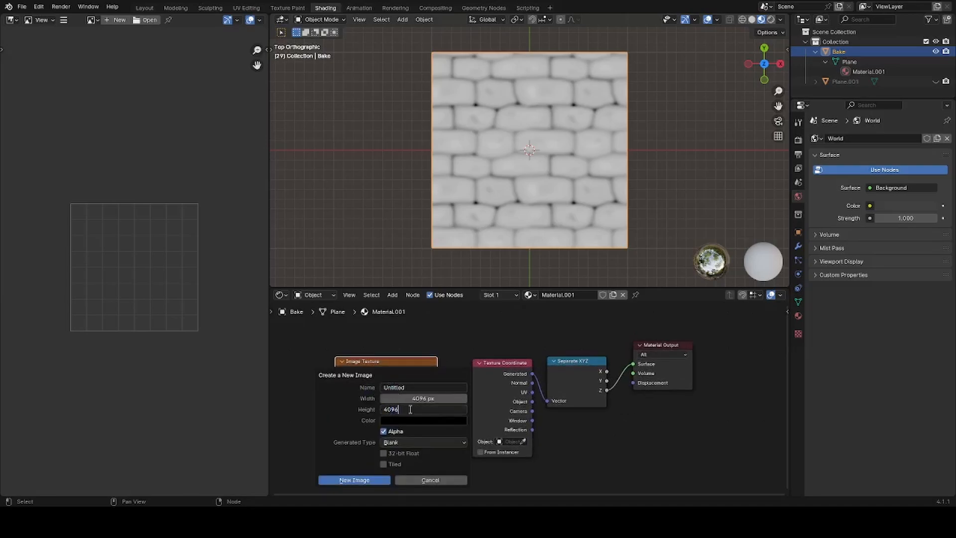
text(96)
key(Return)
Step: Name the new image Bricks_Normal and create it
click(411, 387)
text(B)
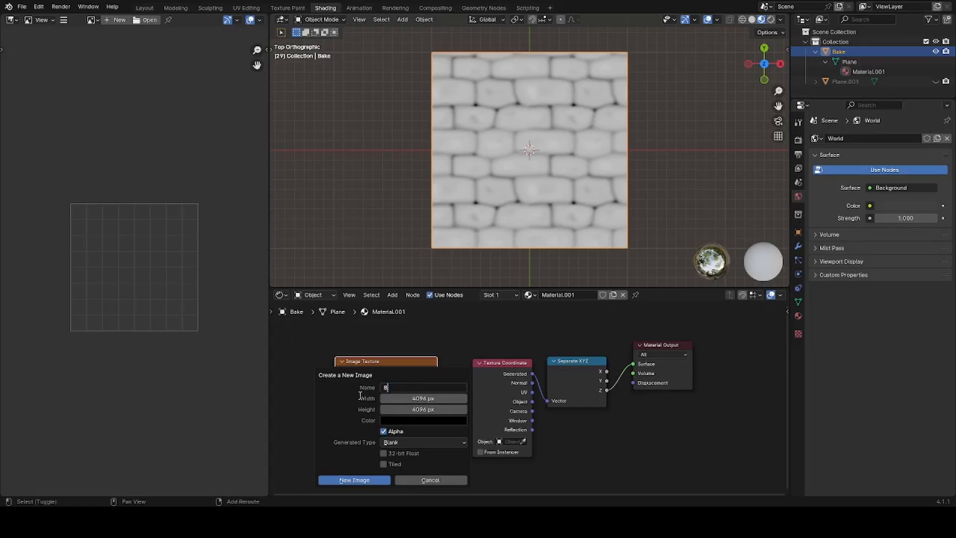
text(ricks_Normal)
key(Return)
click(366, 480)
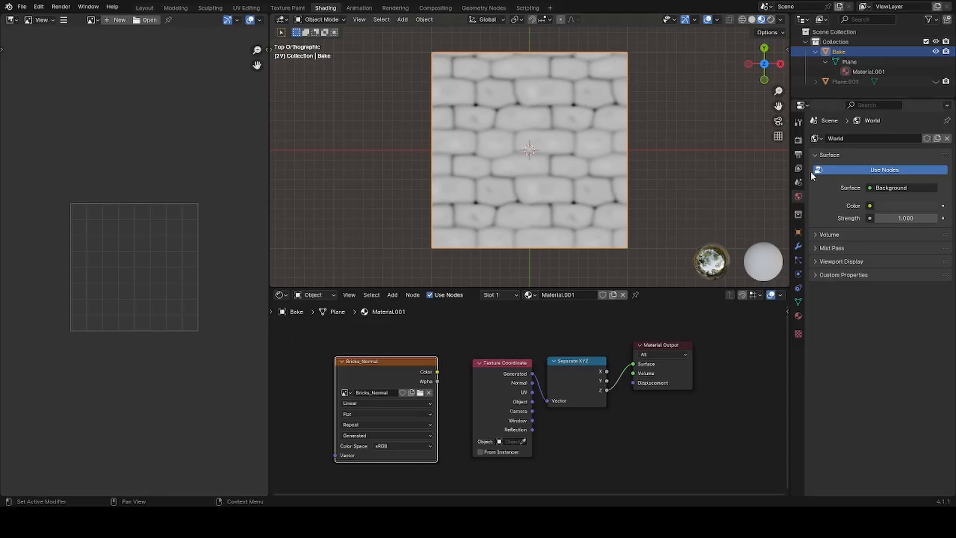
Step: Switch the render engine to Cycles with GPU Compute as the device
click(798, 140)
click(884, 139)
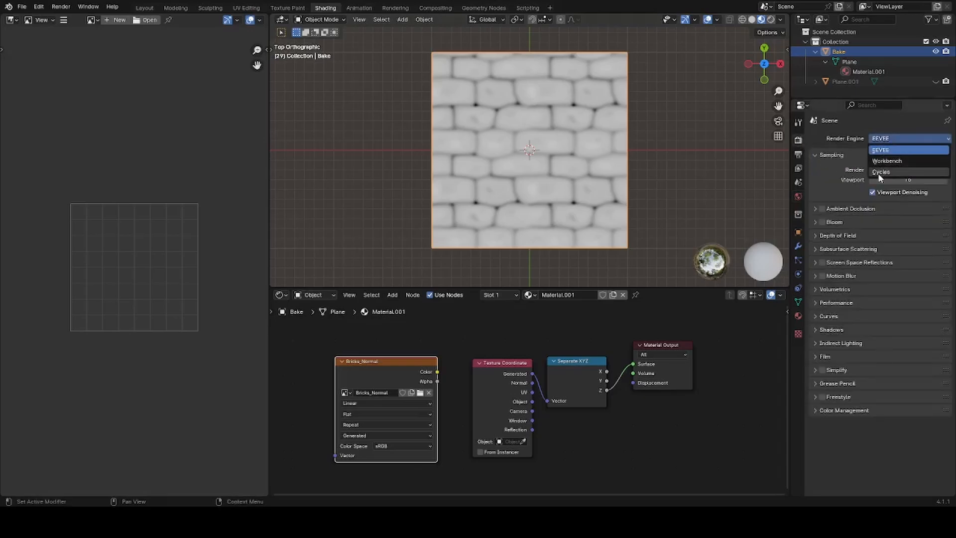
click(880, 173)
click(884, 163)
click(882, 173)
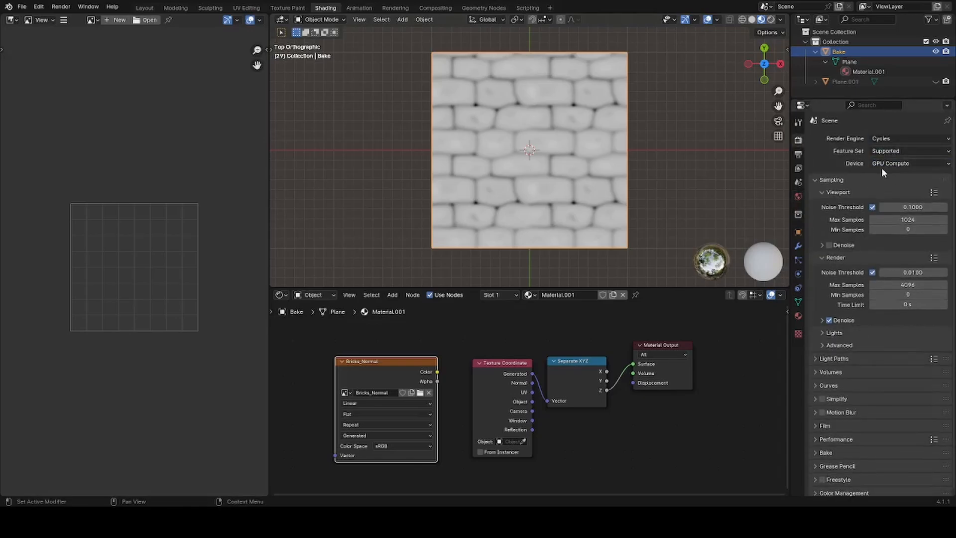
Step: Set the bake type to Normal in the render bake settings
scroll(843, 304, down, 1)
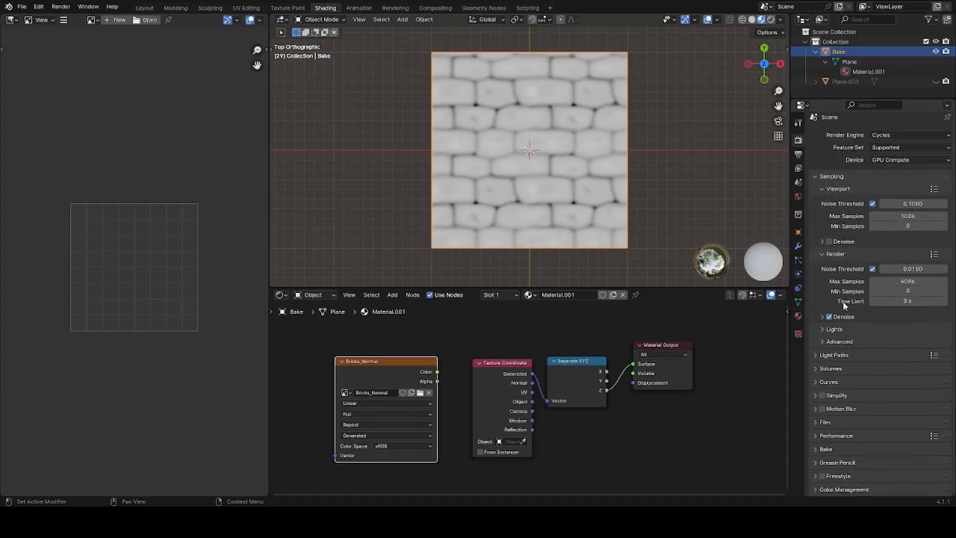
click(817, 449)
scroll(862, 404, down, 10)
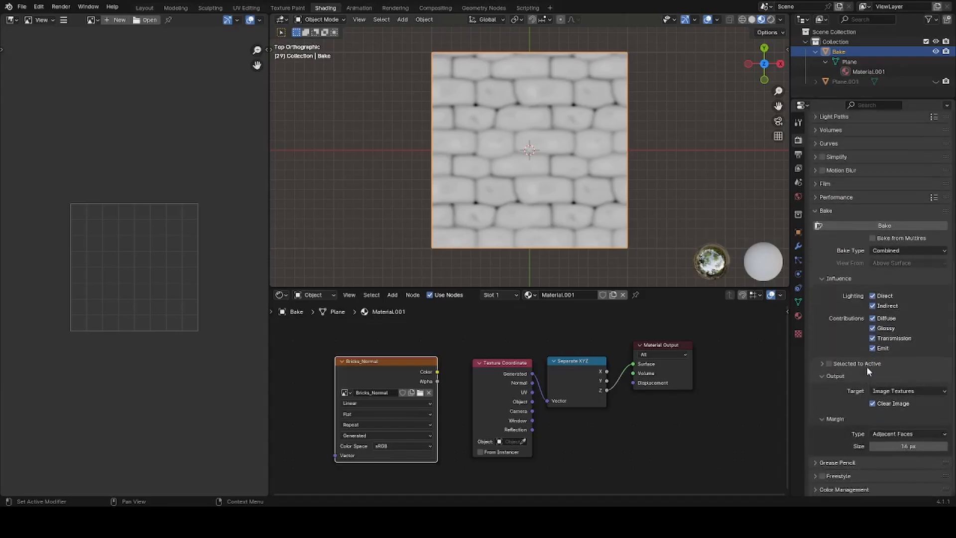
click(896, 250)
click(889, 305)
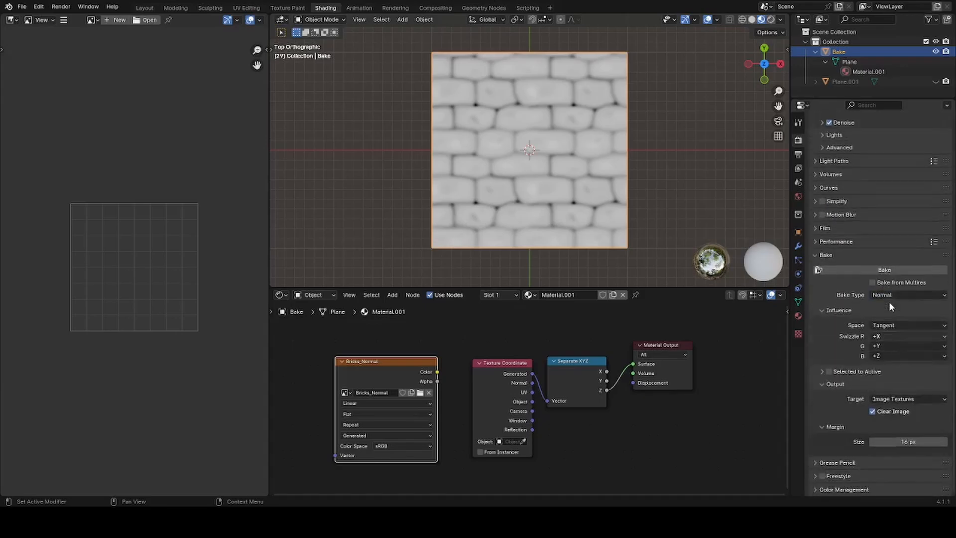
Step: Enable Selected to Active for the bake and set its extrusion to 0.1 m
click(829, 376)
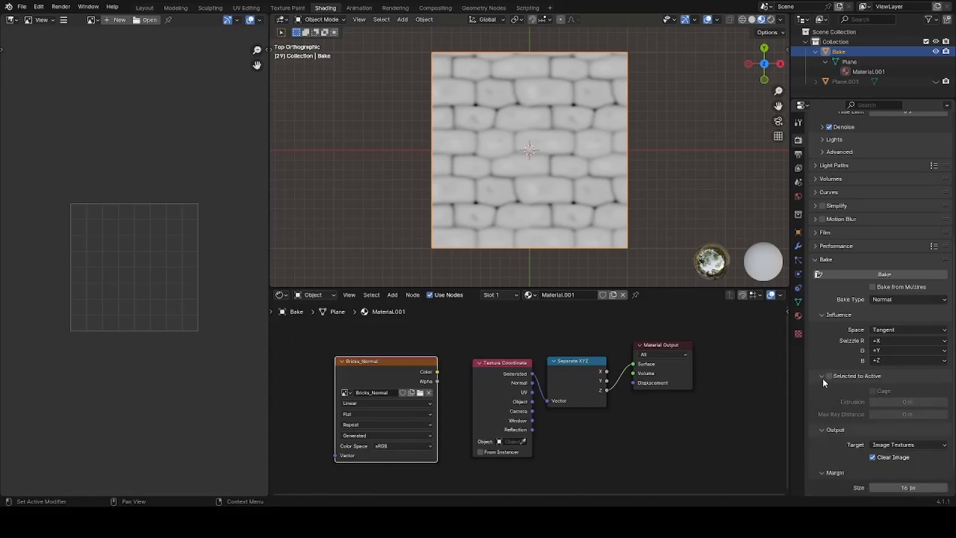
click(894, 402)
text(0.1)
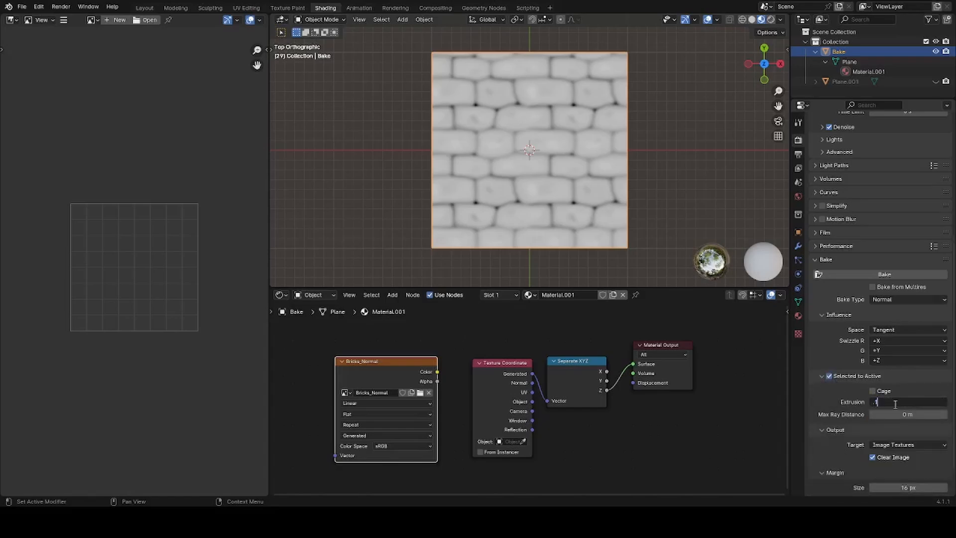
key(Return)
Step: Unhide the flat second plane, select it and add the Bake object as the active selection, and bake the normal map
click(935, 81)
click(861, 82)
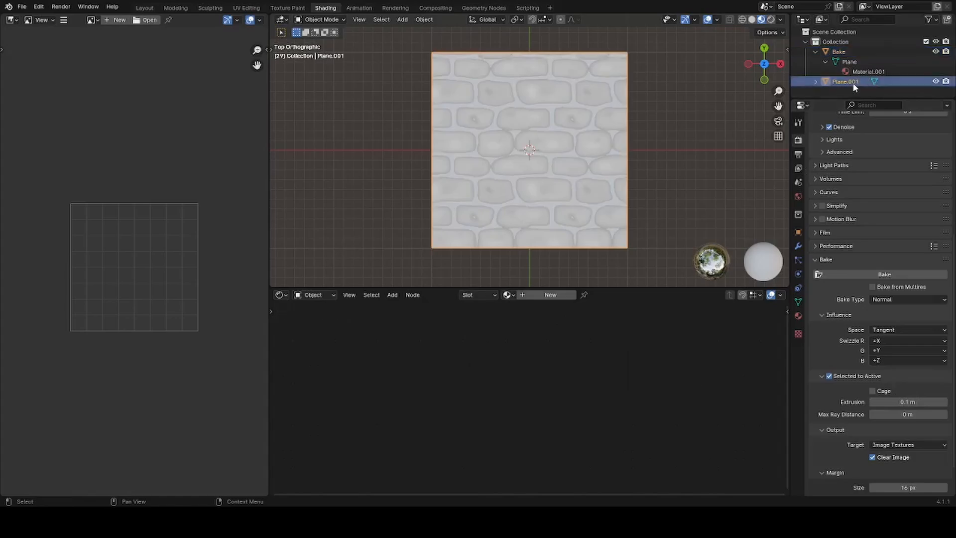
ctrl+click(839, 52)
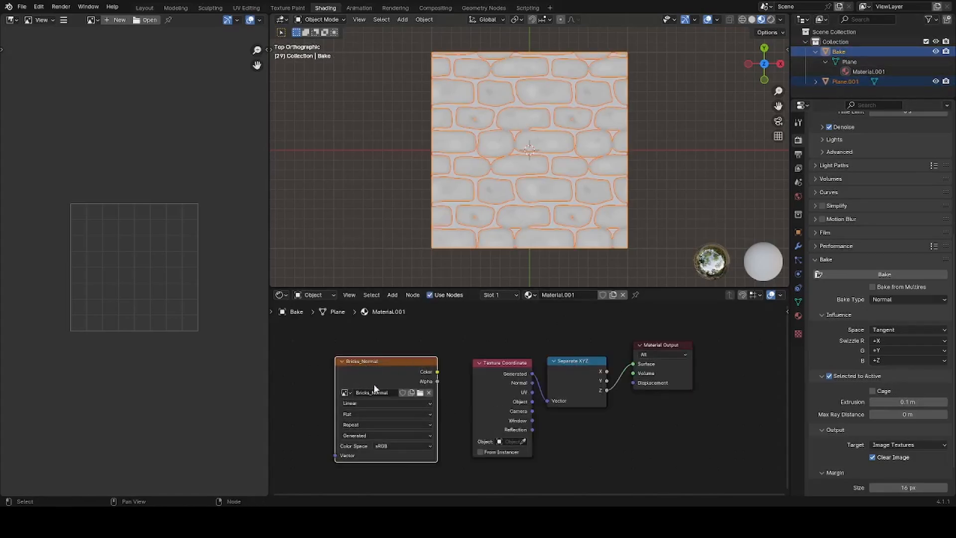
scroll(877, 344, down, 2)
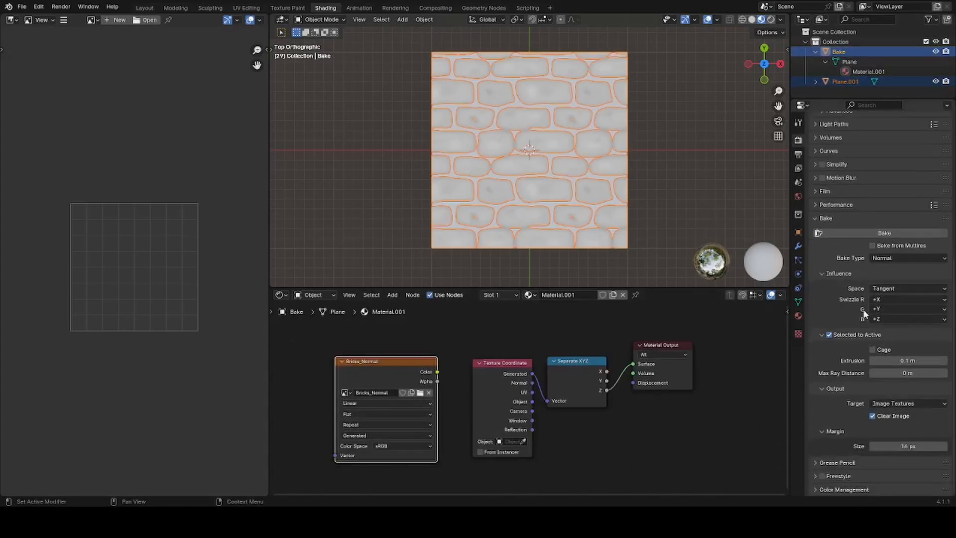
click(855, 234)
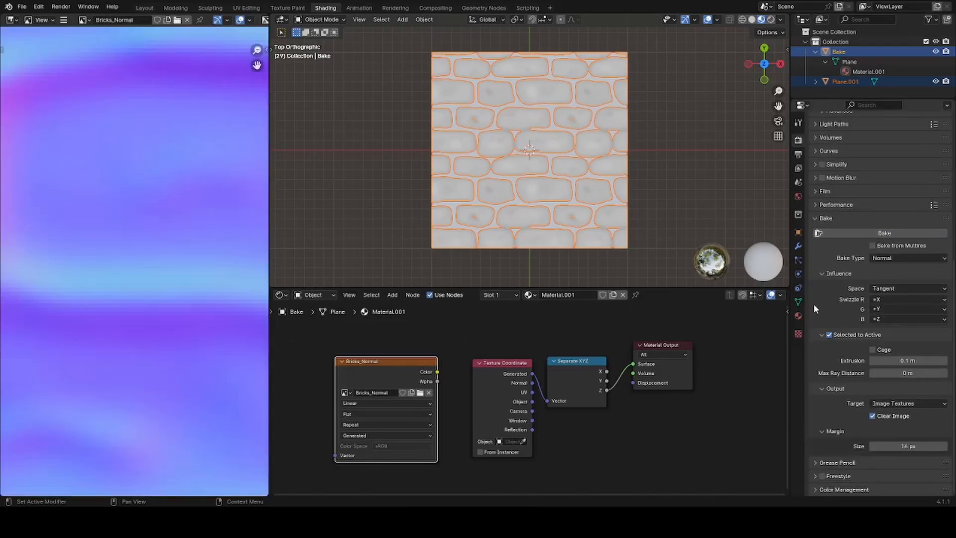
Step: Examine the baked normal map up close and as a whole
scroll(86, 299, down, 5)
scroll(135, 299, up, 2)
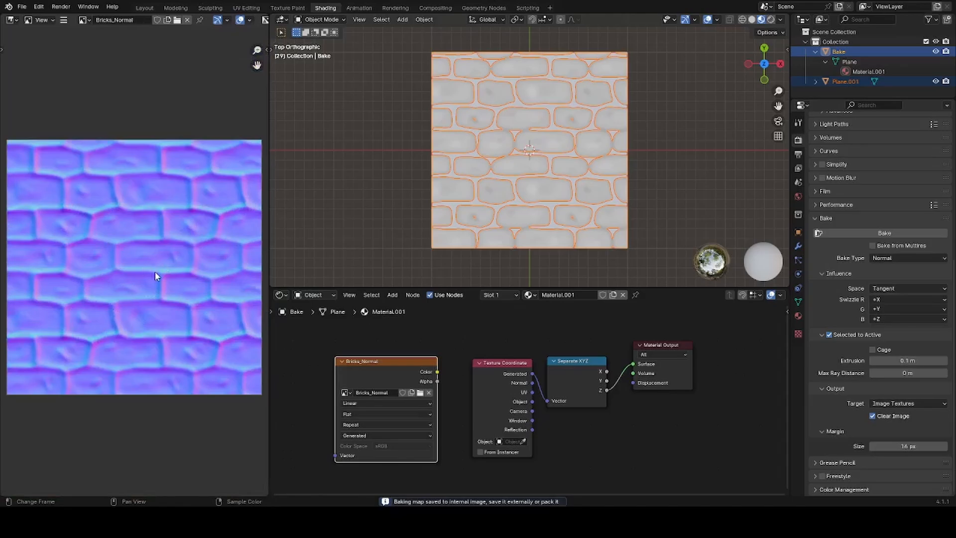
scroll(155, 274, up, 8)
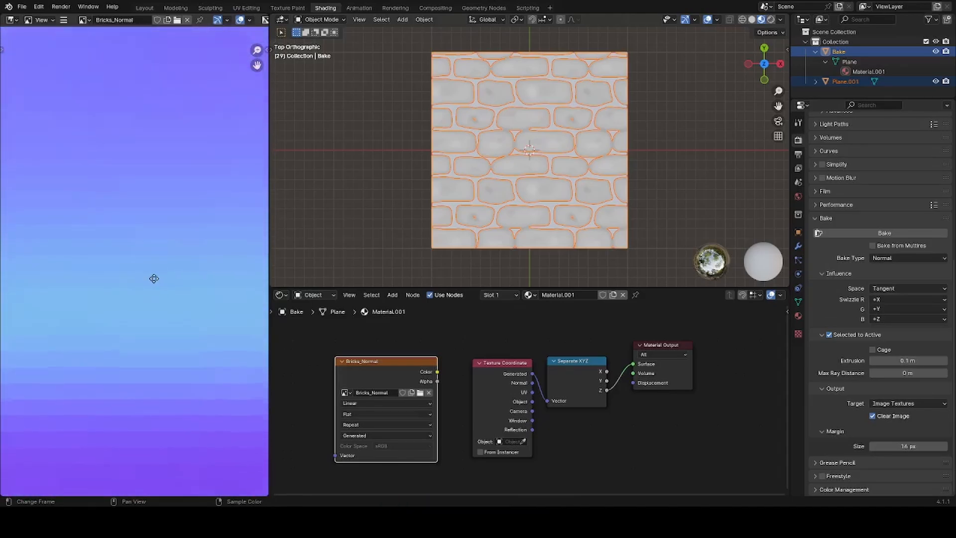
scroll(154, 278, down, 6)
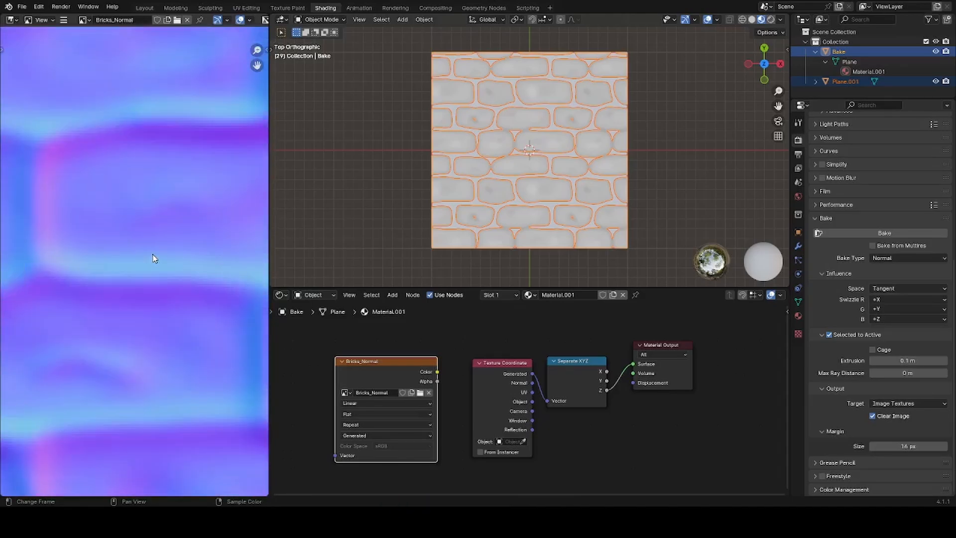
scroll(153, 258, down, 3)
scroll(154, 259, up, 1)
scroll(156, 259, down, 1)
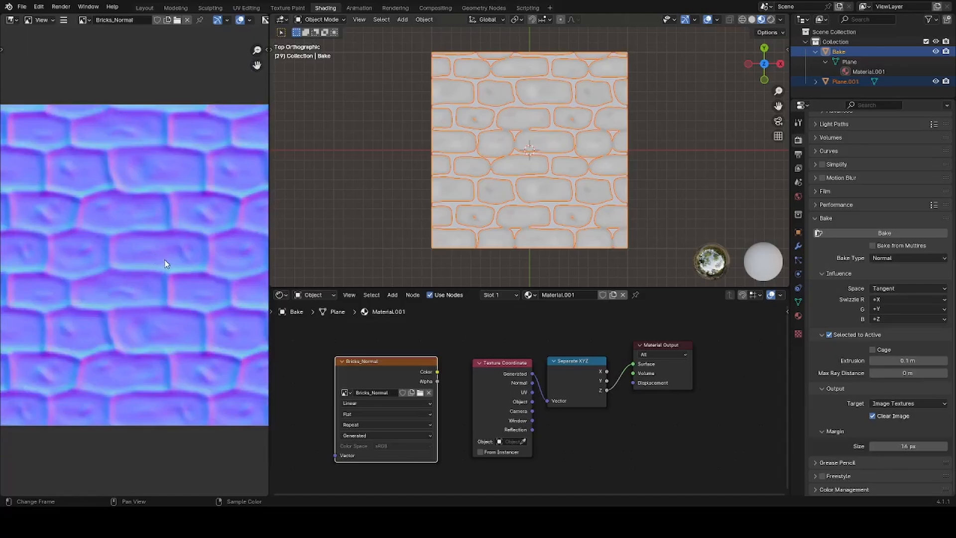
scroll(169, 266, down, 1)
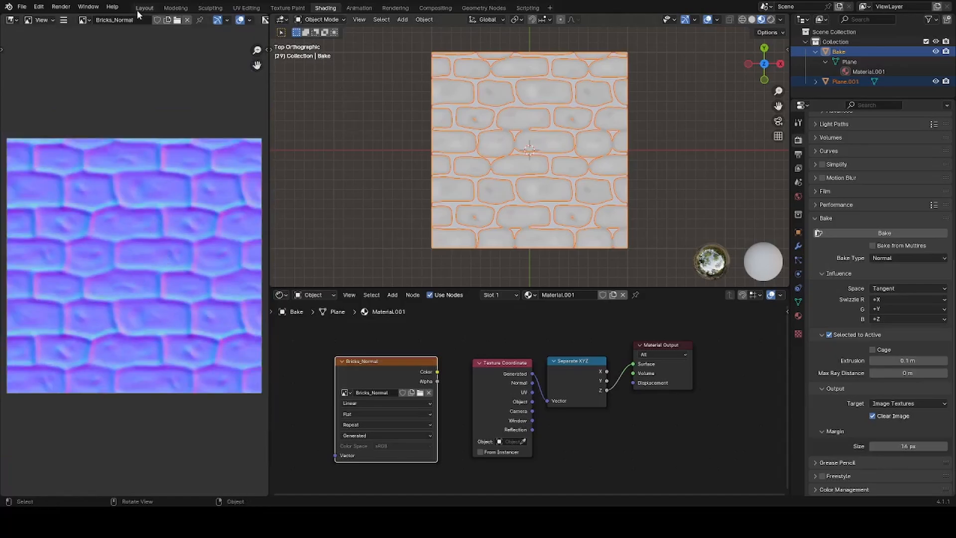
Step: Reselect the flat plane first and the Bake object last, and bake the normal map again
click(846, 62)
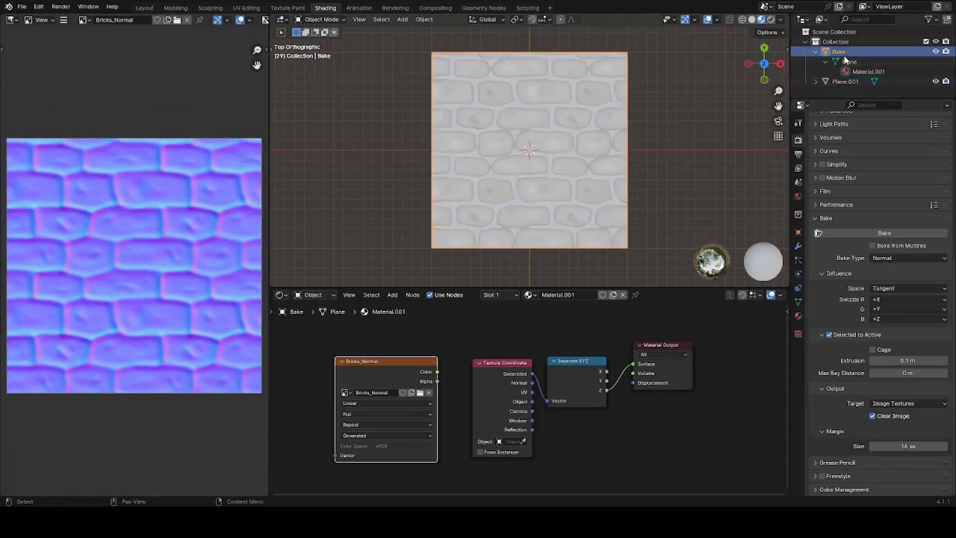
right_click(497, 99)
click(497, 97)
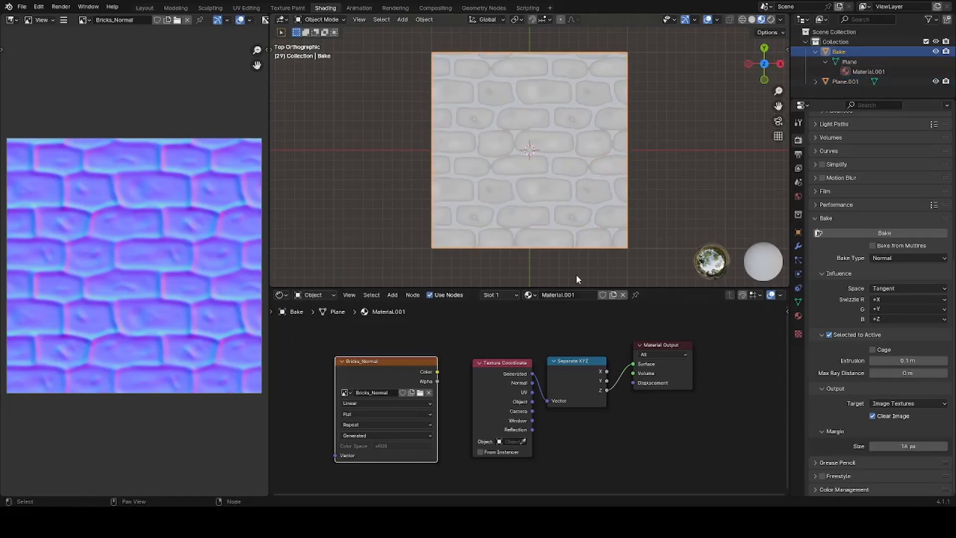
click(839, 81)
ctrl+click(842, 49)
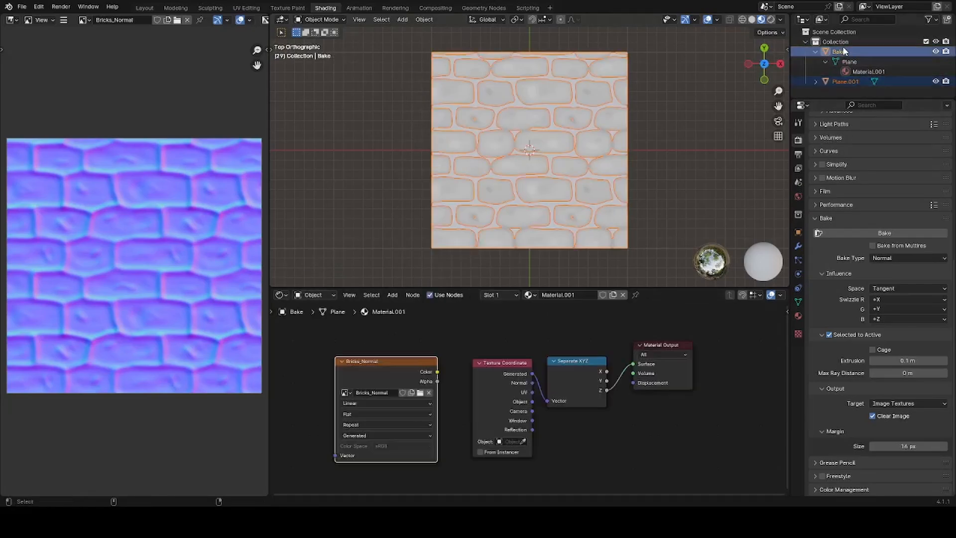
click(864, 233)
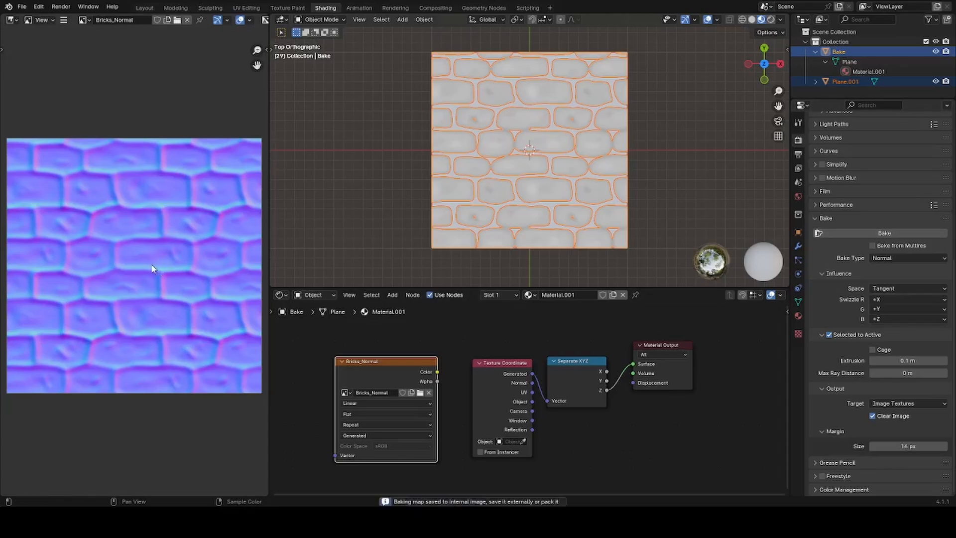
Step: Check the rebaked normal map and save the Bricks_Normal image as an external file
scroll(152, 266, up, 13)
scroll(164, 254, down, 12)
click(64, 20)
mouse_move(100, 41)
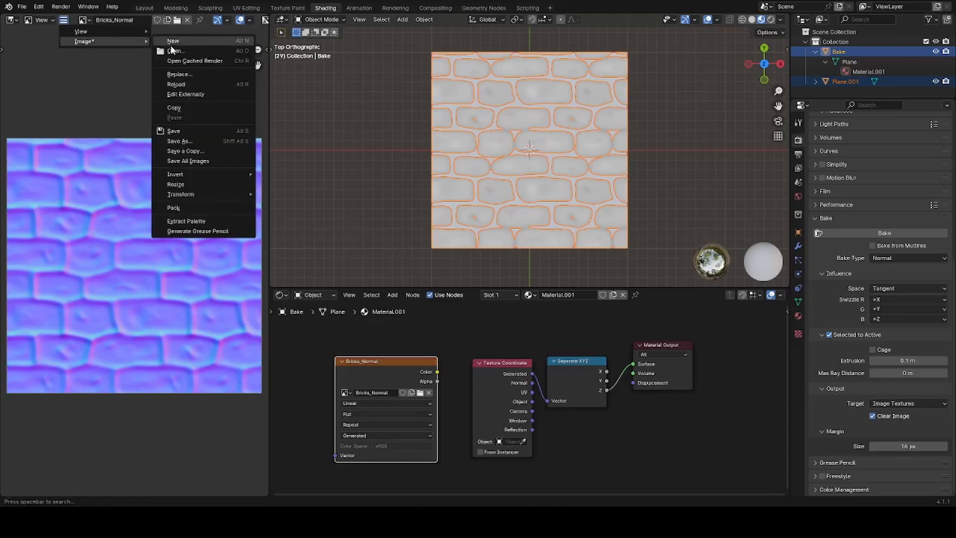
click(169, 142)
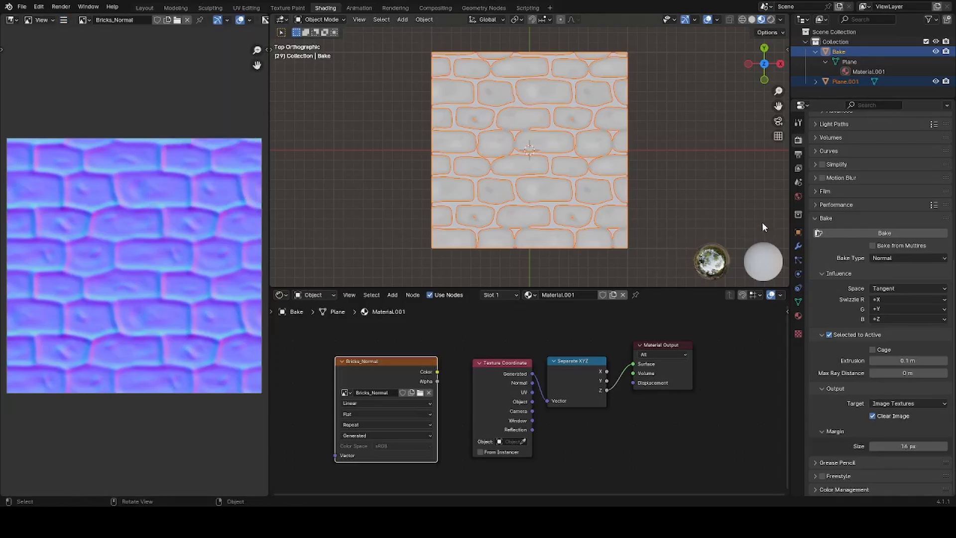
Step: Hide the flat second plane in the viewport and add a camera to the scene
click(935, 82)
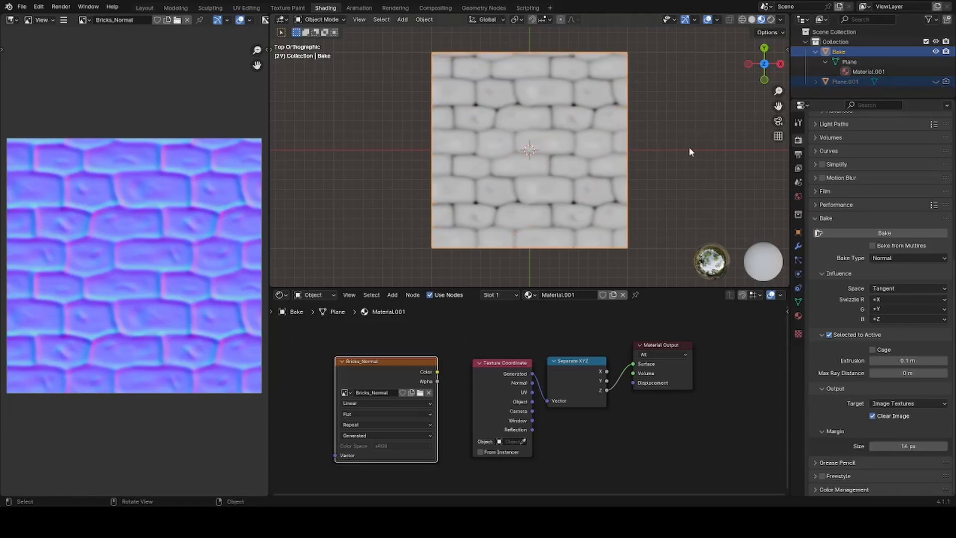
click(661, 154)
key(shift+a)
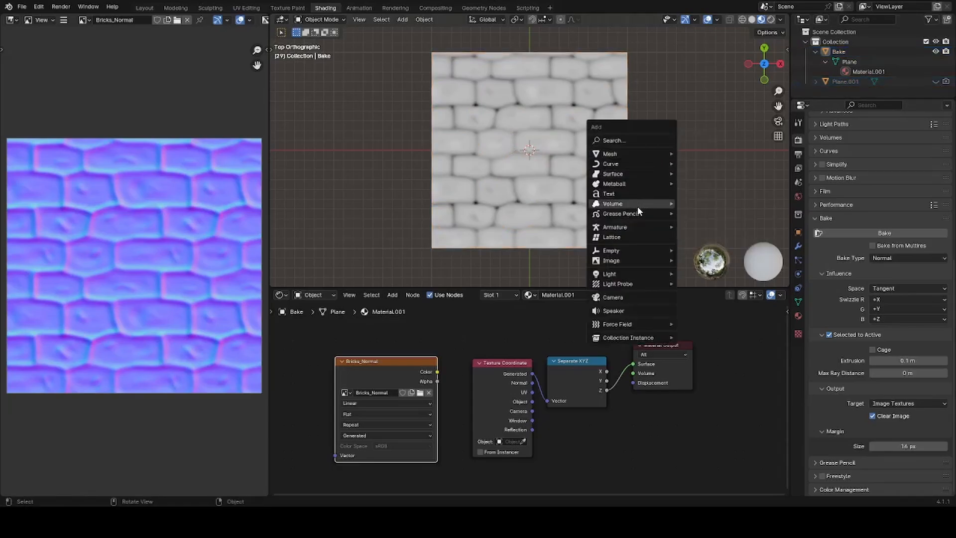
click(613, 297)
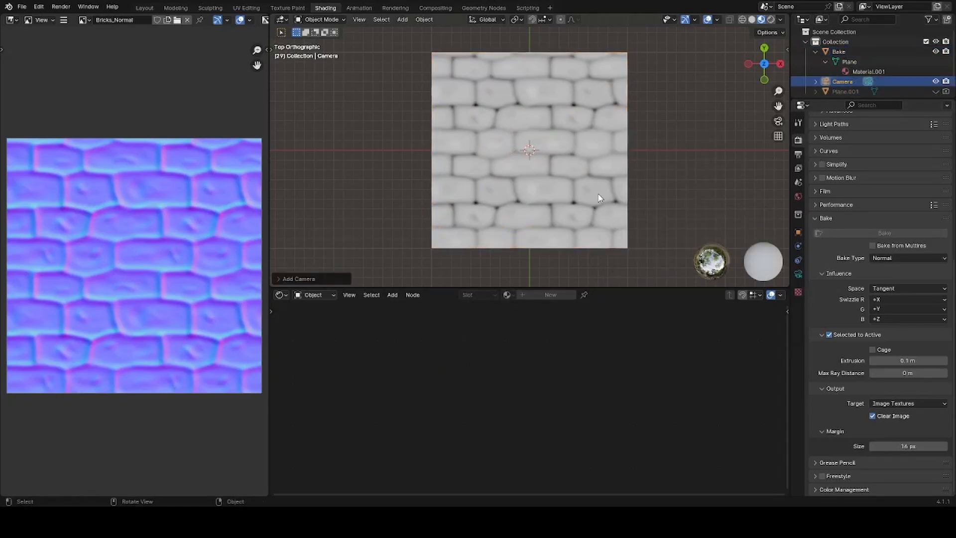
Step: Raise the camera above the sculpted bricks by setting its Z location to 2 m
click(798, 232)
middle_drag(719, 193, 693, 107)
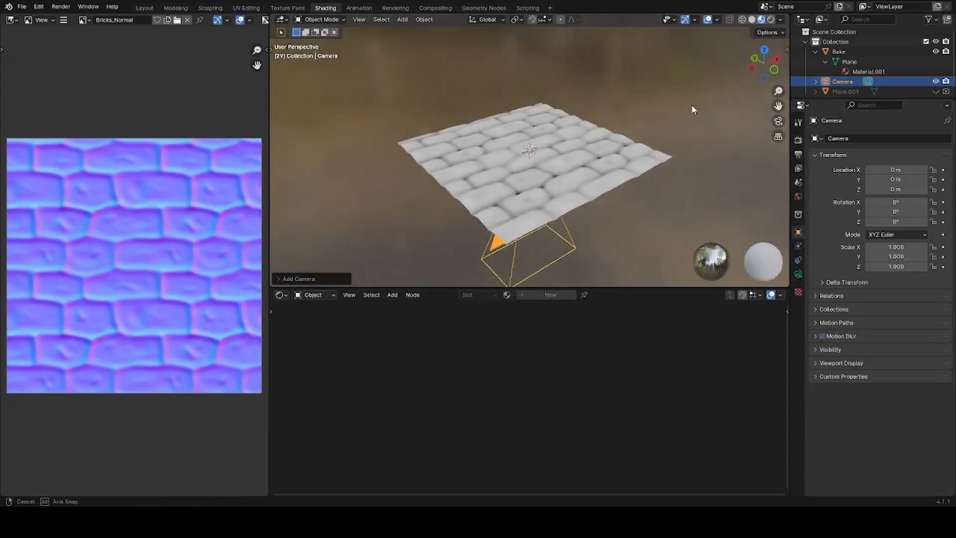
scroll(677, 122, down, 4)
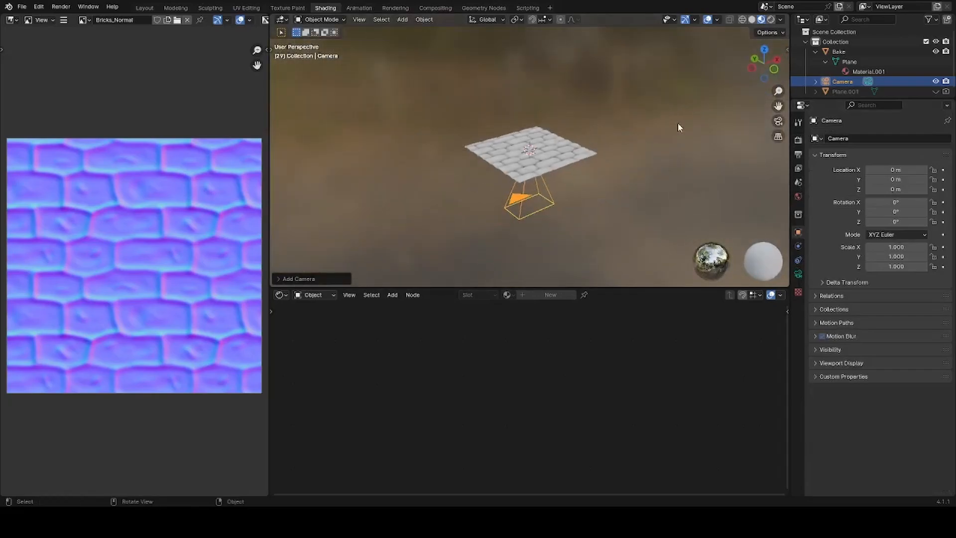
click(883, 189)
text(2)
key(Return)
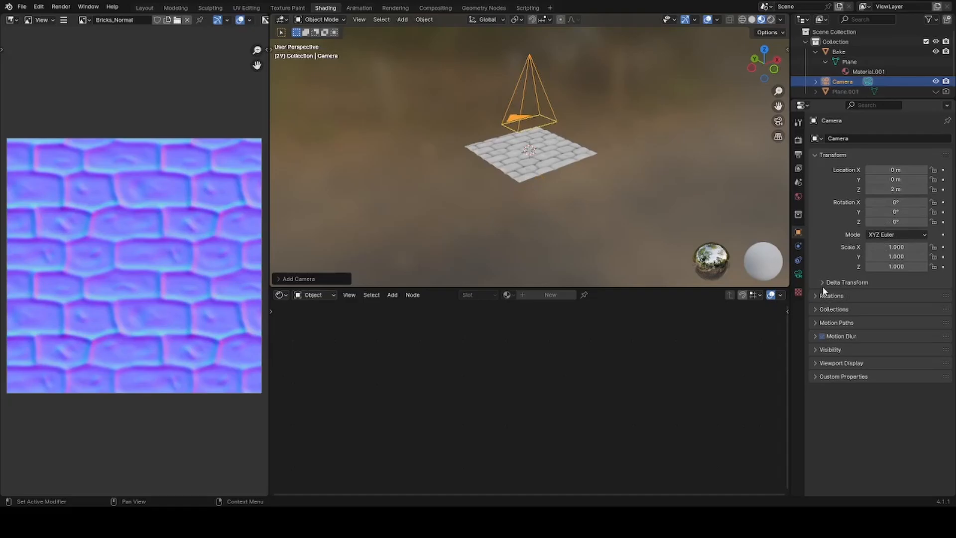
Step: Set the camera's lens type to Orthographic
click(798, 274)
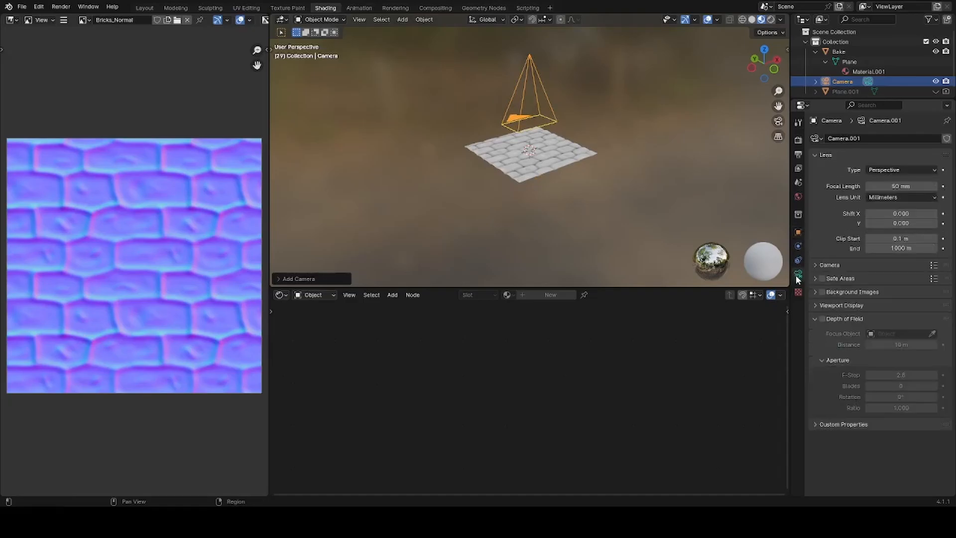
click(891, 170)
click(883, 193)
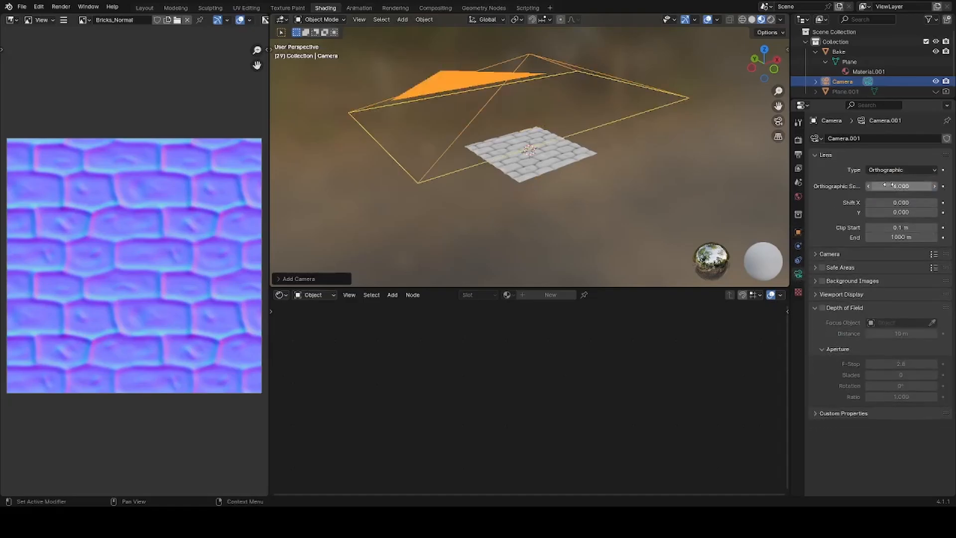
Step: Set the camera's orthographic scale to 2 so it frames the brick plane
click(889, 186)
text(2)
key(Return)
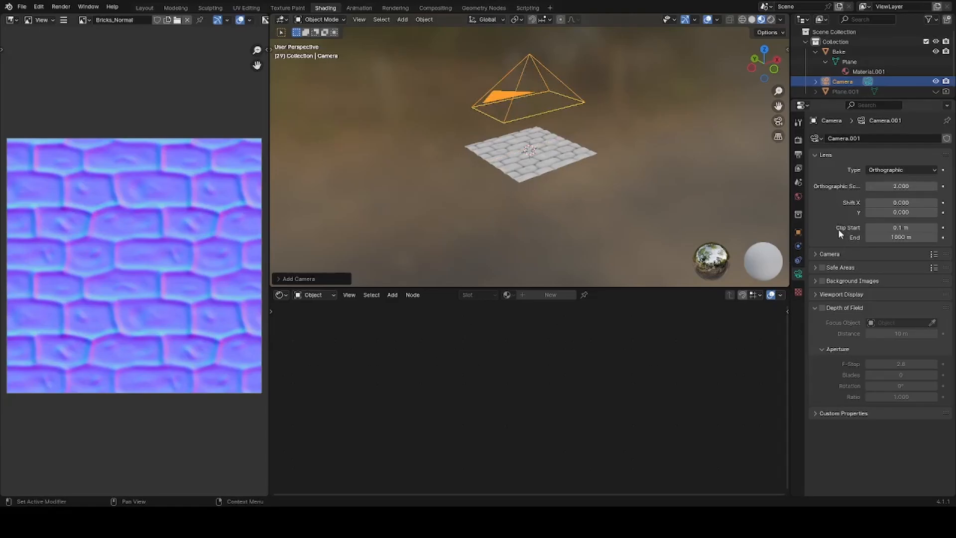
Step: Set the render output resolution to 4096 by 4096 px
click(797, 124)
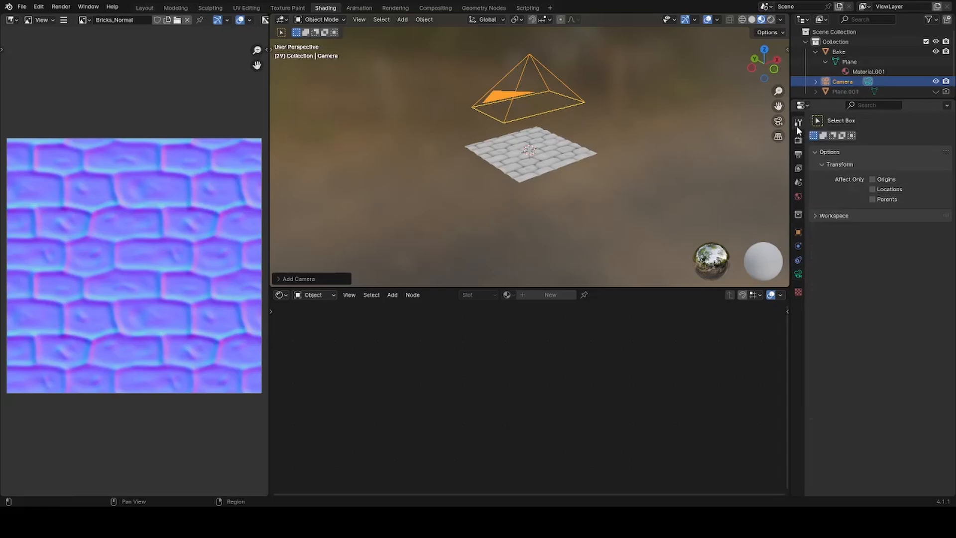
click(798, 154)
click(897, 151)
text(4096)
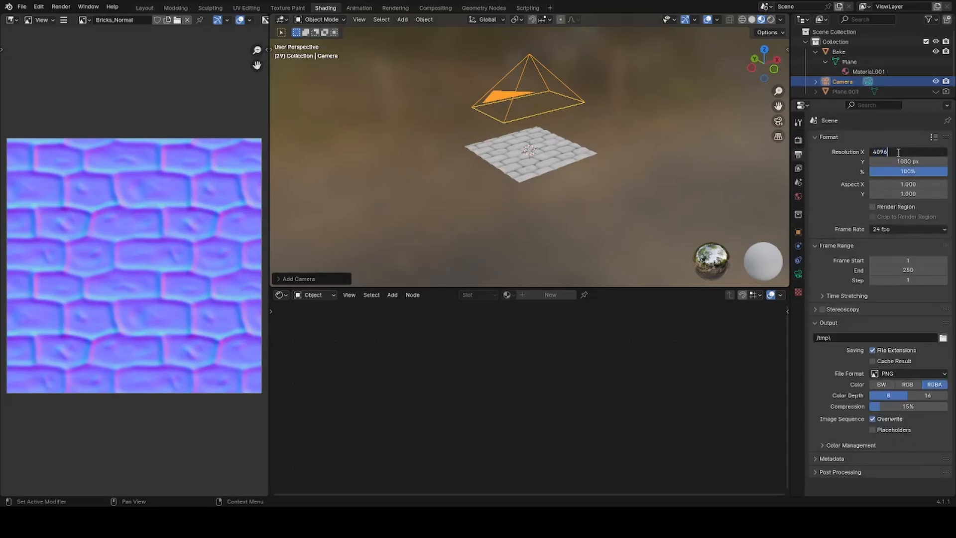
key(Return)
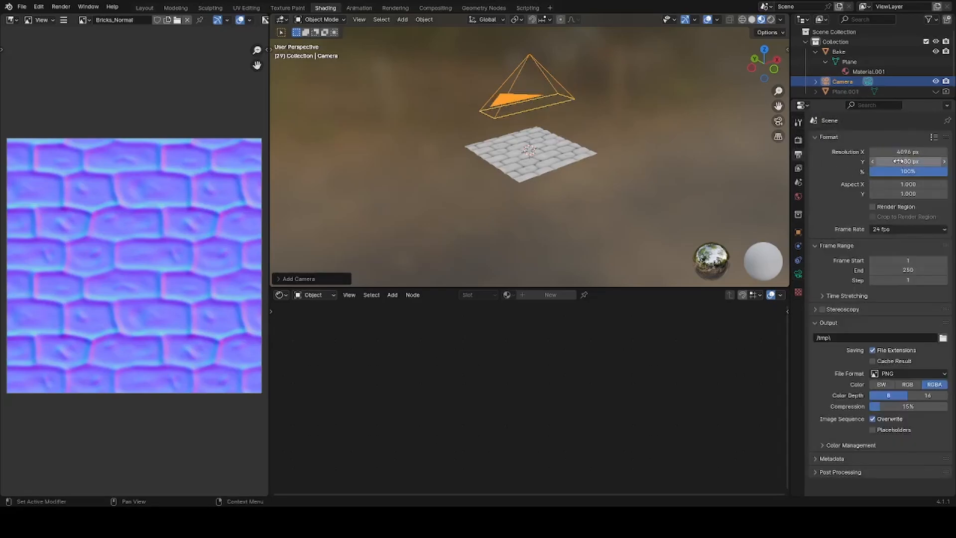
click(897, 161)
text(4096)
key(Return)
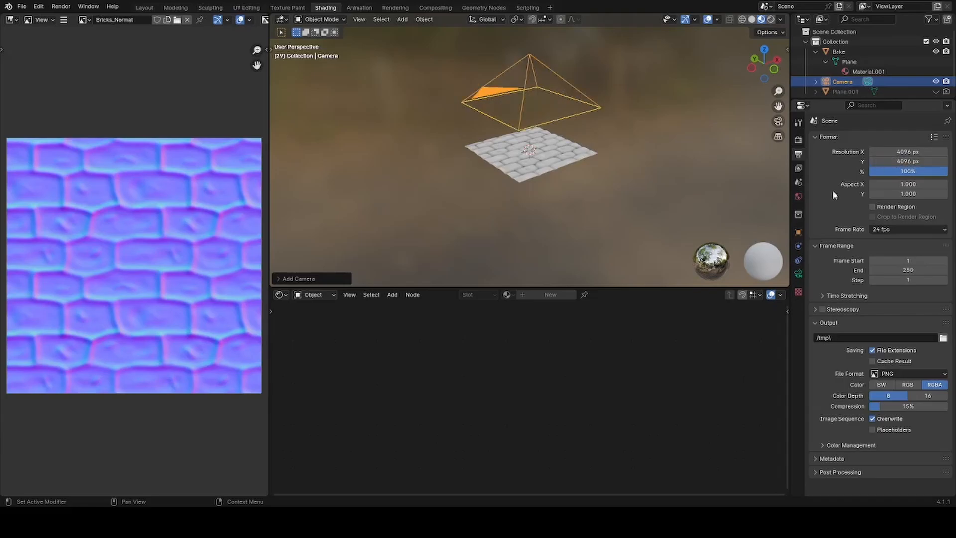
Step: Render the brick plane through the orthographic camera as a height map
middle_drag(580, 130, 560, 166)
click(763, 60)
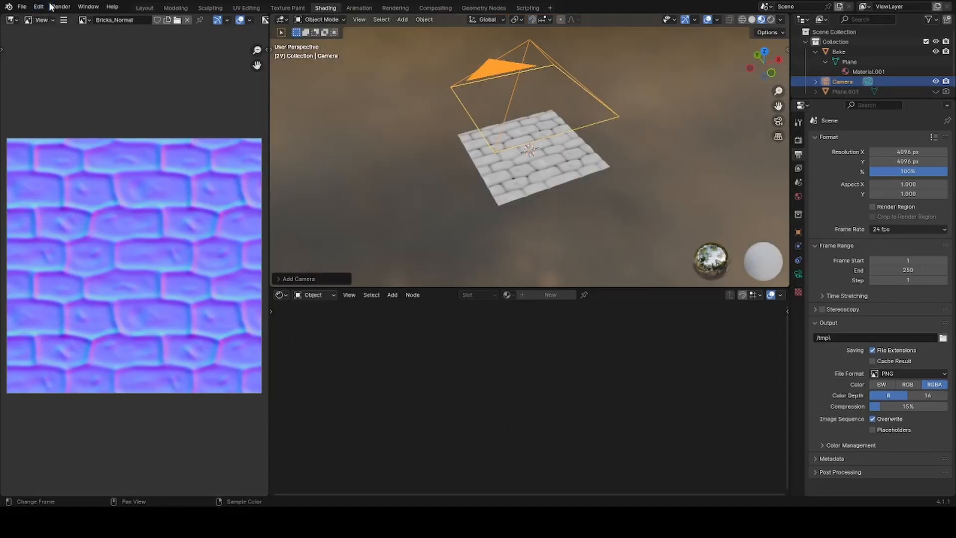
click(52, 7)
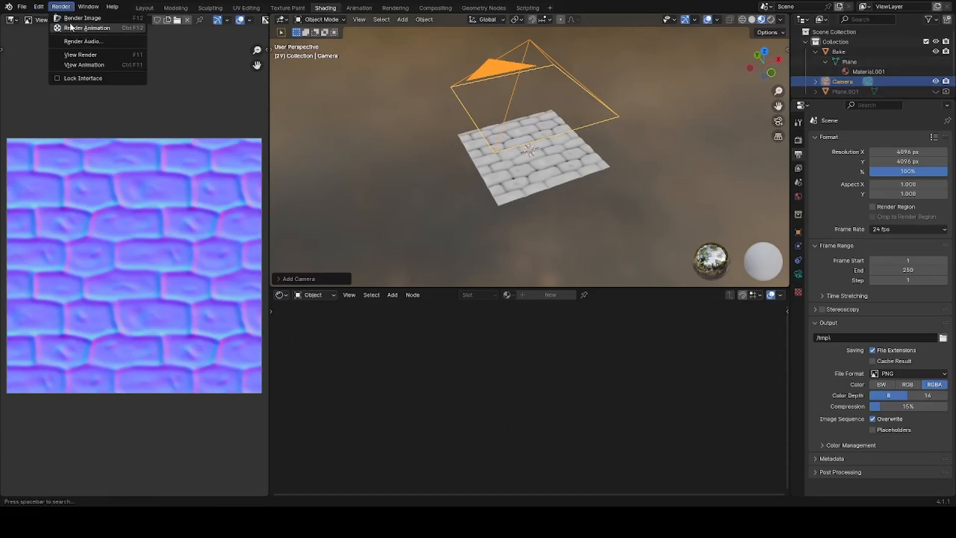
click(72, 28)
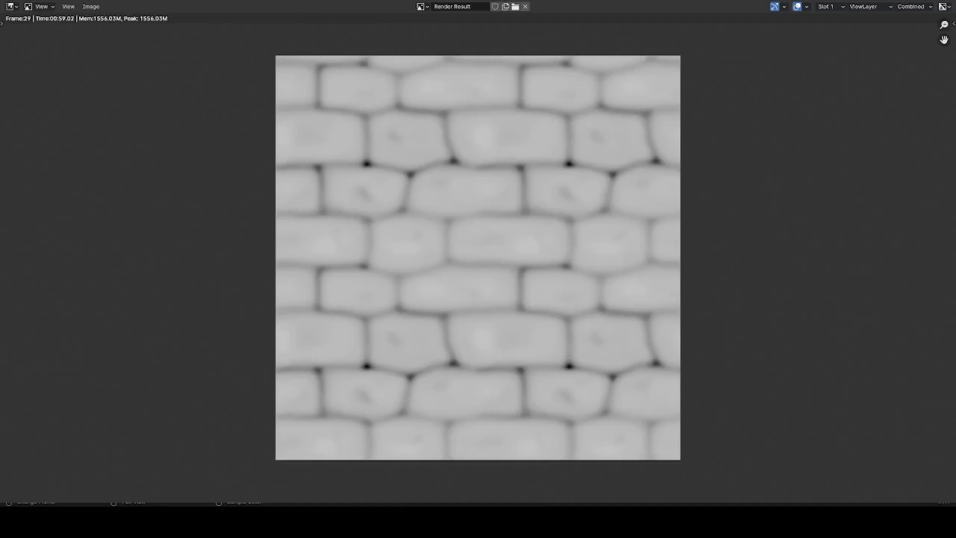
Step: Inspect the rendered height map up close and save it as TestBricks_Height.png
scroll(477, 257, up, 3)
scroll(478, 257, up, 2)
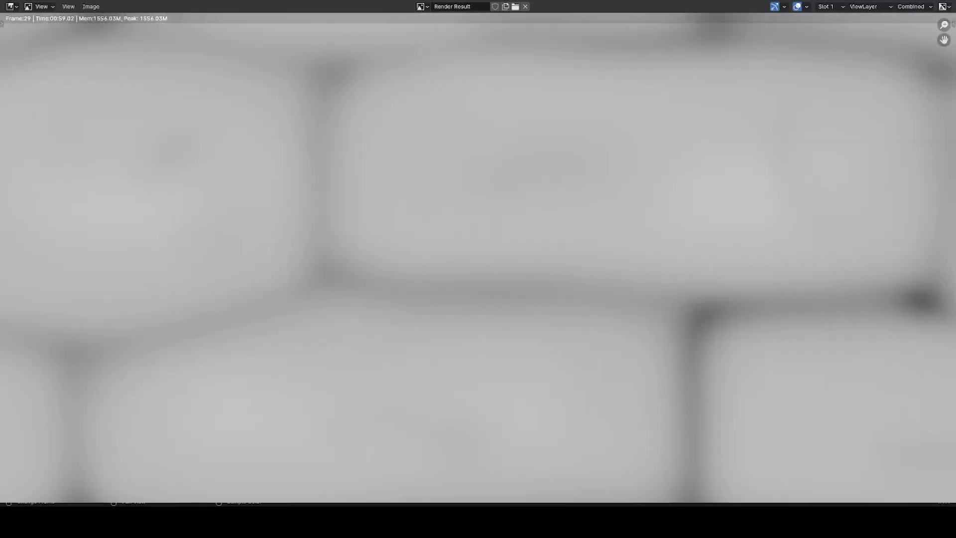
scroll(478, 257, down, 5)
scroll(478, 257, down, 2)
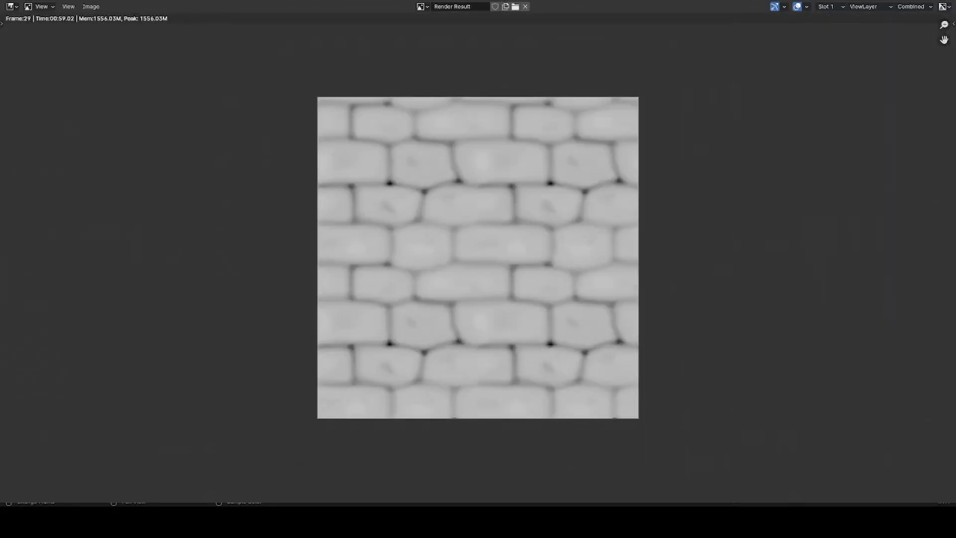
scroll(477, 257, up, 1)
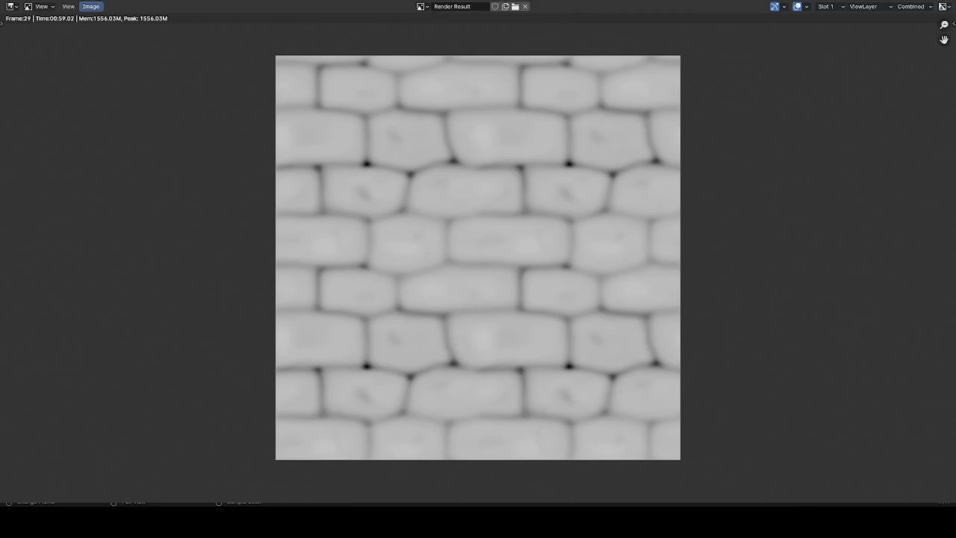
click(91, 7)
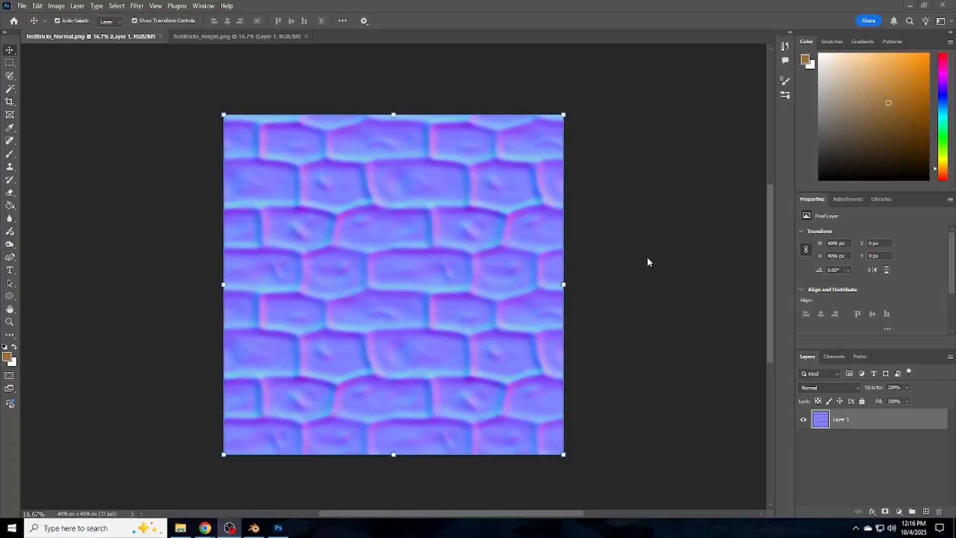
Step: In Photoshop, compare the height and normal images and check the tiling seams of TestBricks_Normal.png with Pattern Preview
click(214, 37)
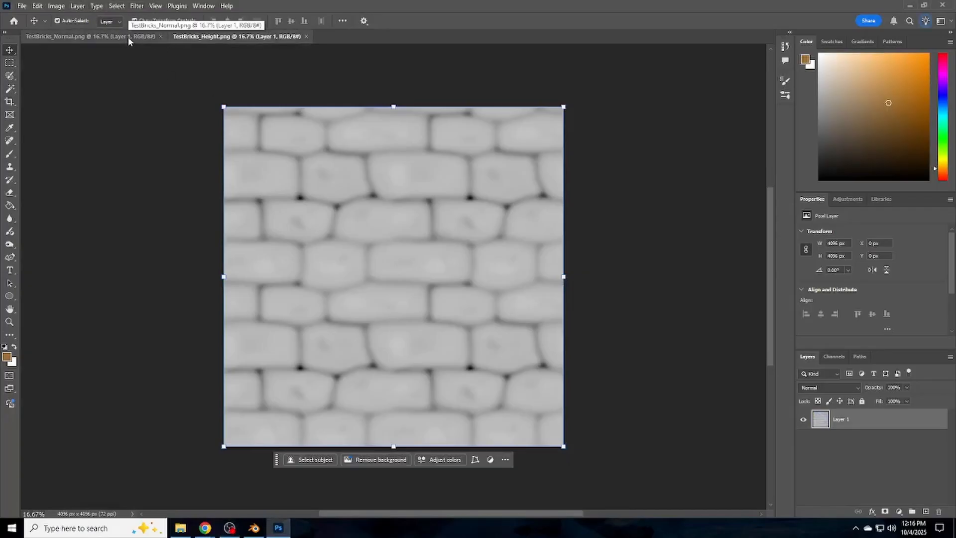
click(127, 37)
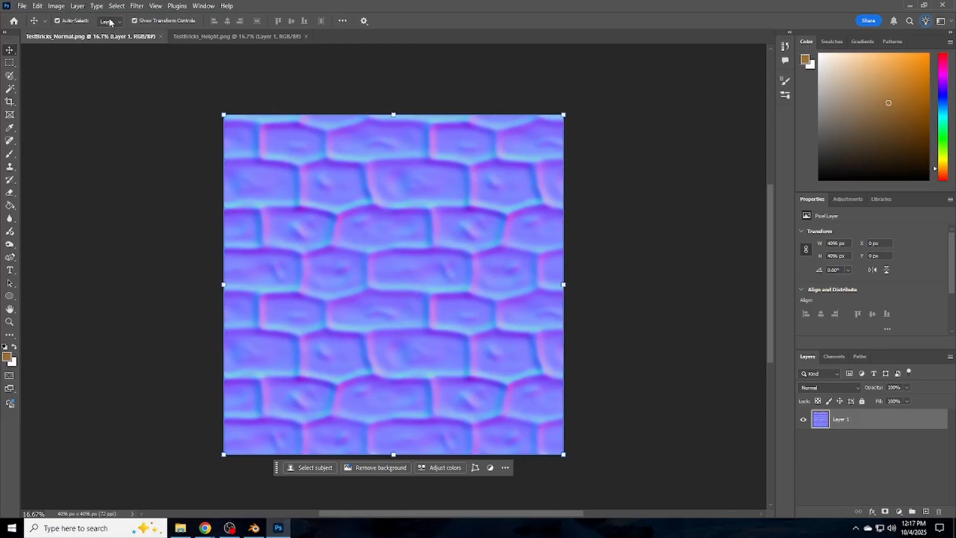
click(156, 6)
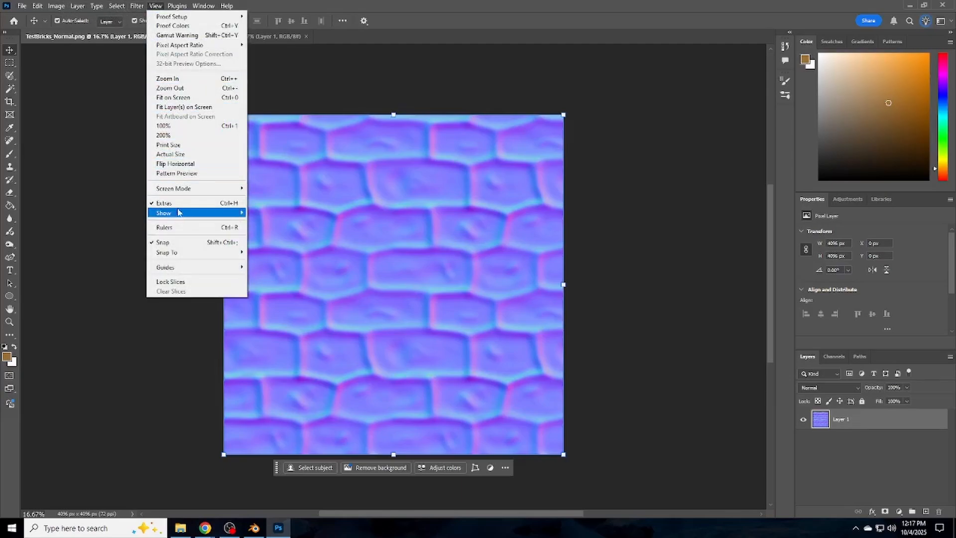
click(173, 173)
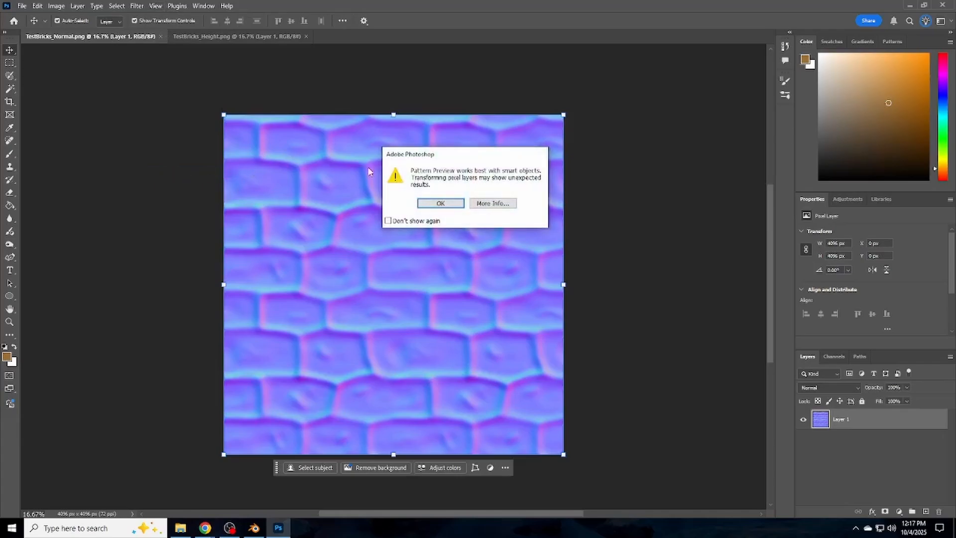
click(457, 202)
scroll(489, 173, up, 10)
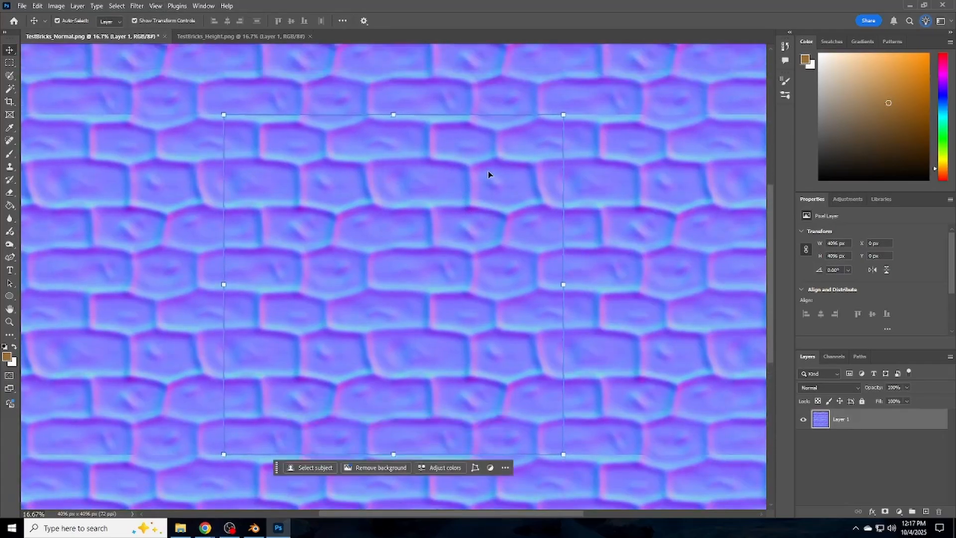
scroll(326, 163, up, 1)
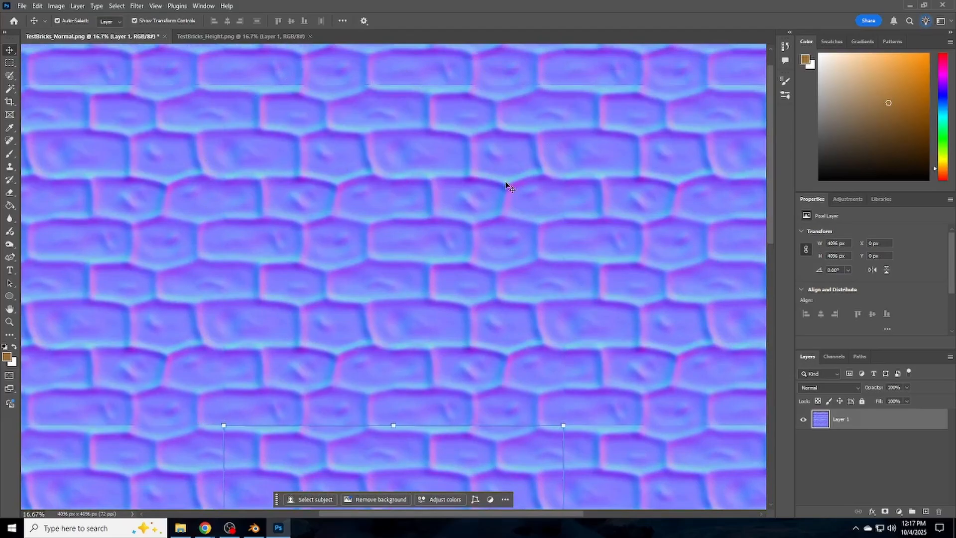
scroll(506, 186, down, 5)
Step: Turn on Pattern Preview for TestBricks_Height.png and examine the seams around the repeated tile
click(214, 36)
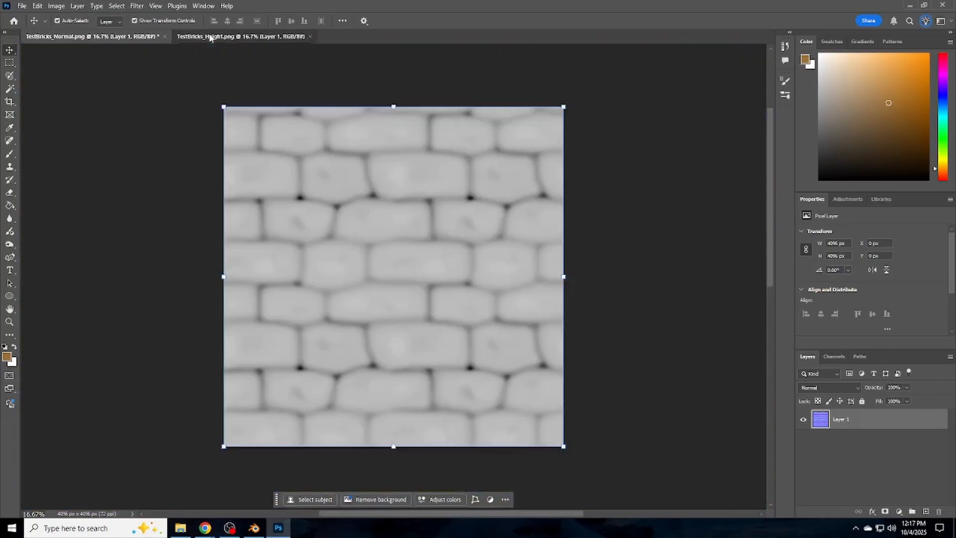
click(155, 6)
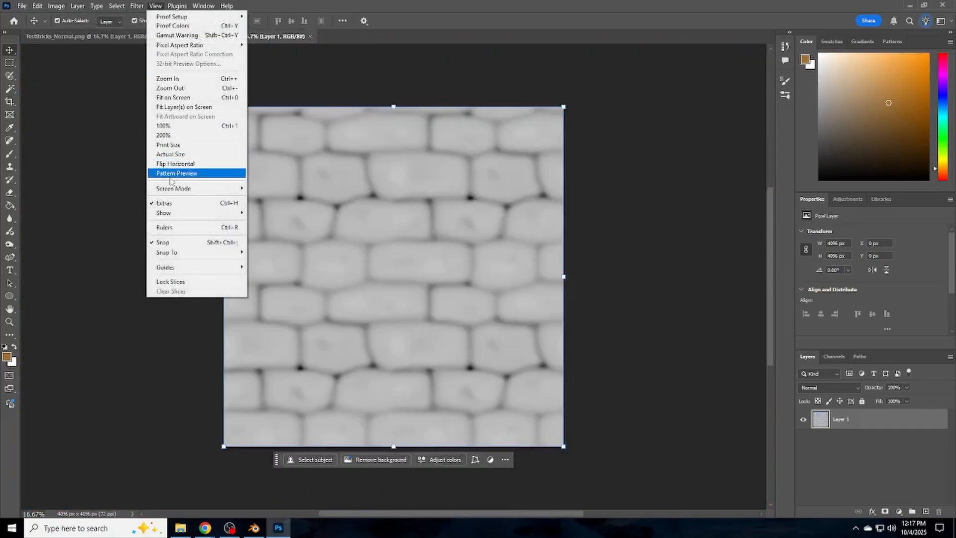
click(189, 174)
click(426, 203)
scroll(435, 160, up, 6)
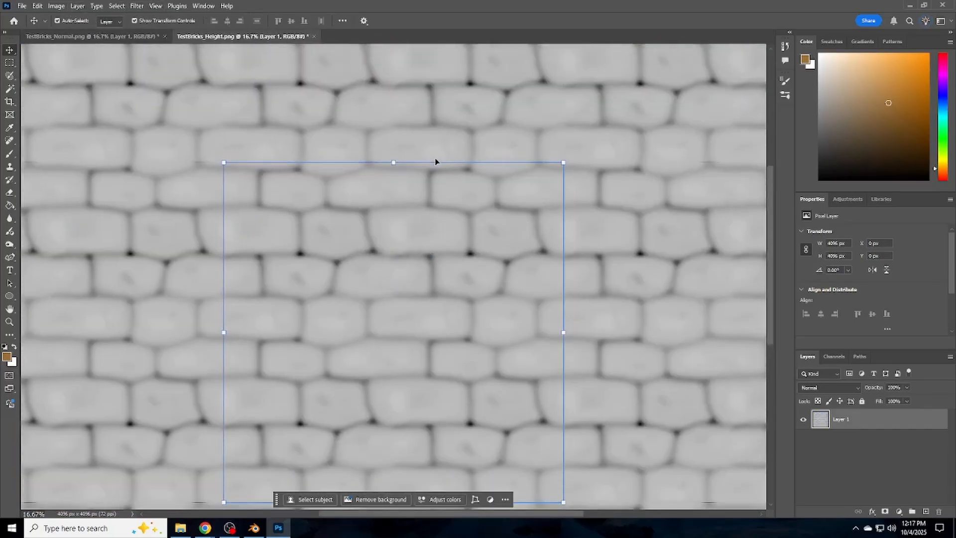
scroll(438, 162, up, 2)
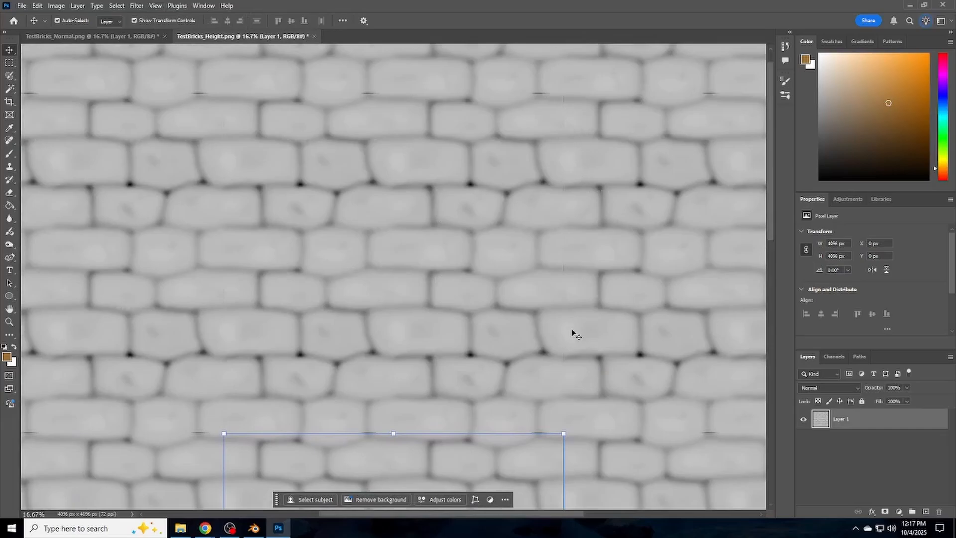
scroll(497, 231, down, 12)
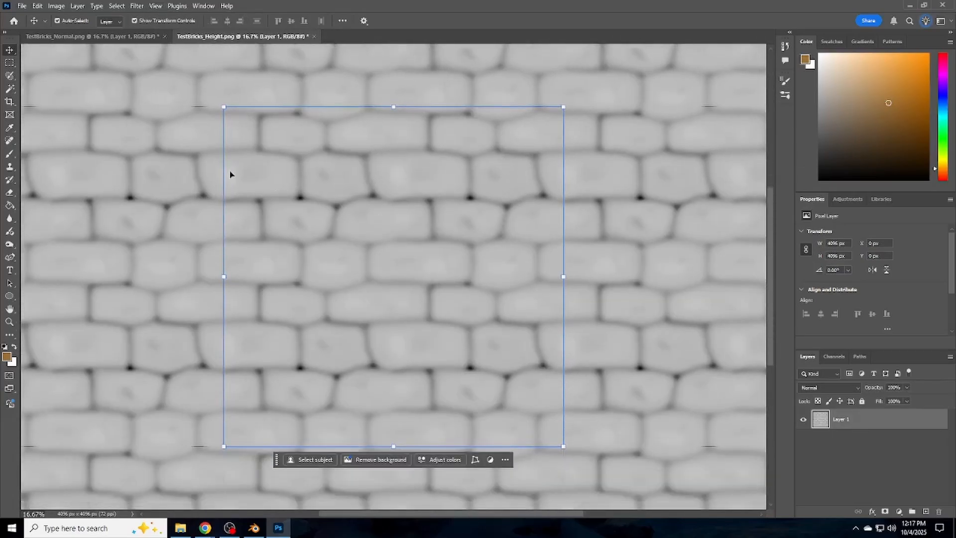
Step: Crop the height map to its central 2048 by 2048 px area
click(9, 102)
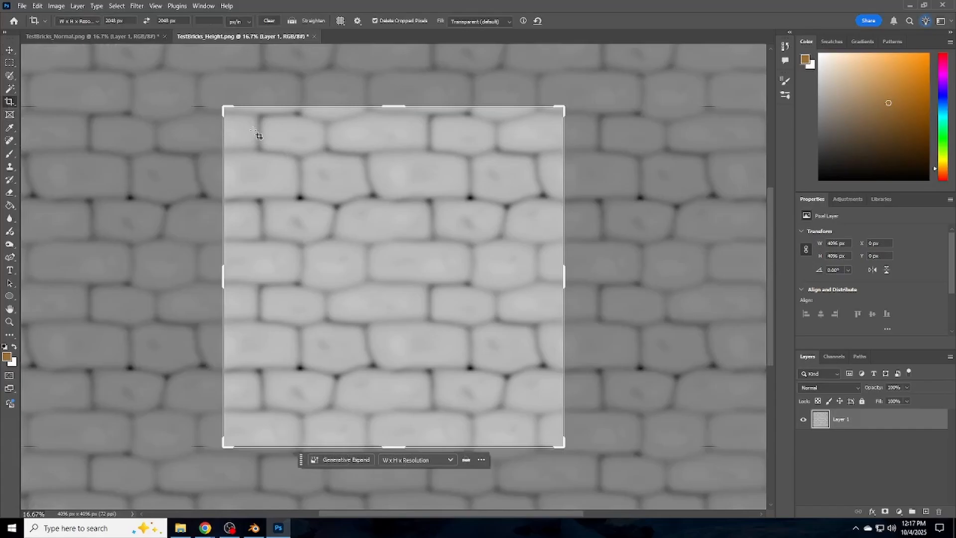
drag(223, 107, 417, 306)
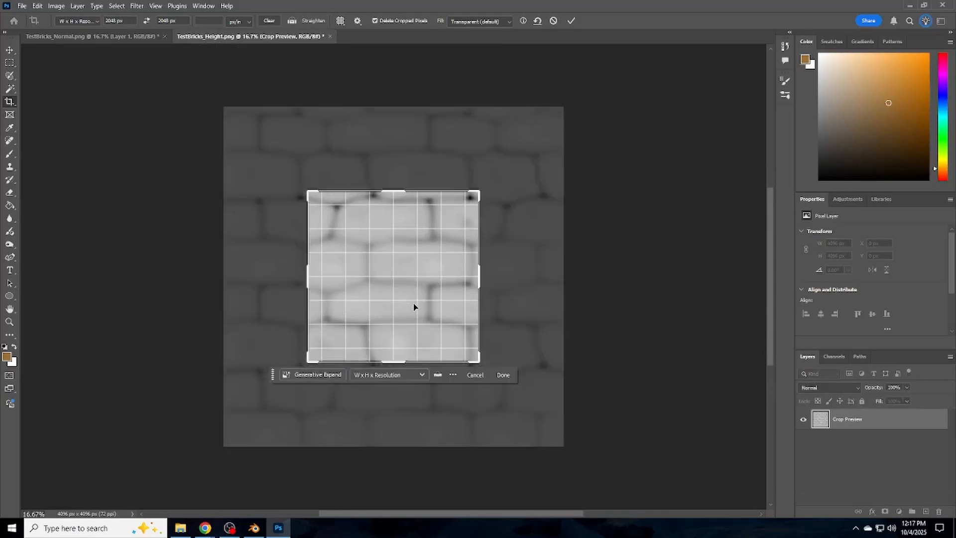
click(501, 377)
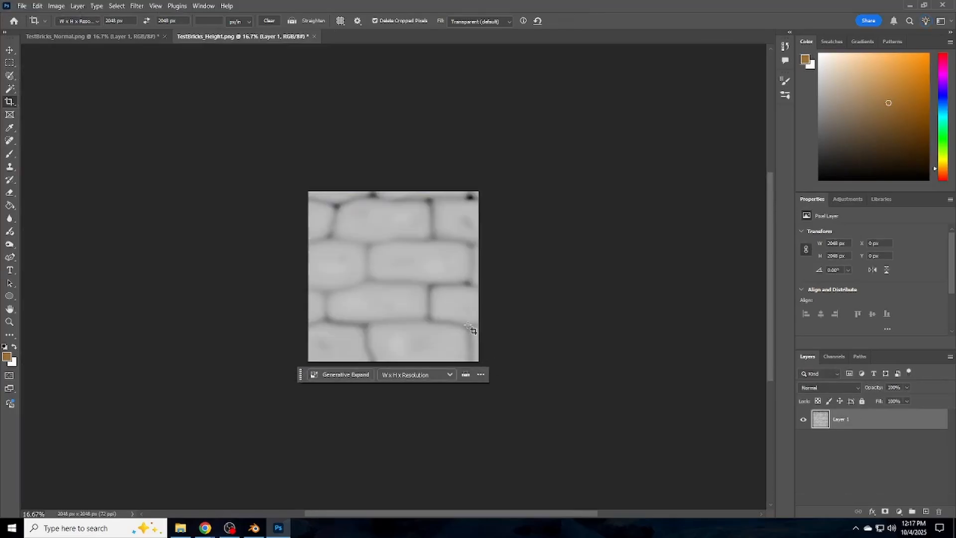
Step: Check how the cropped height map tiles using Pattern Preview
click(156, 6)
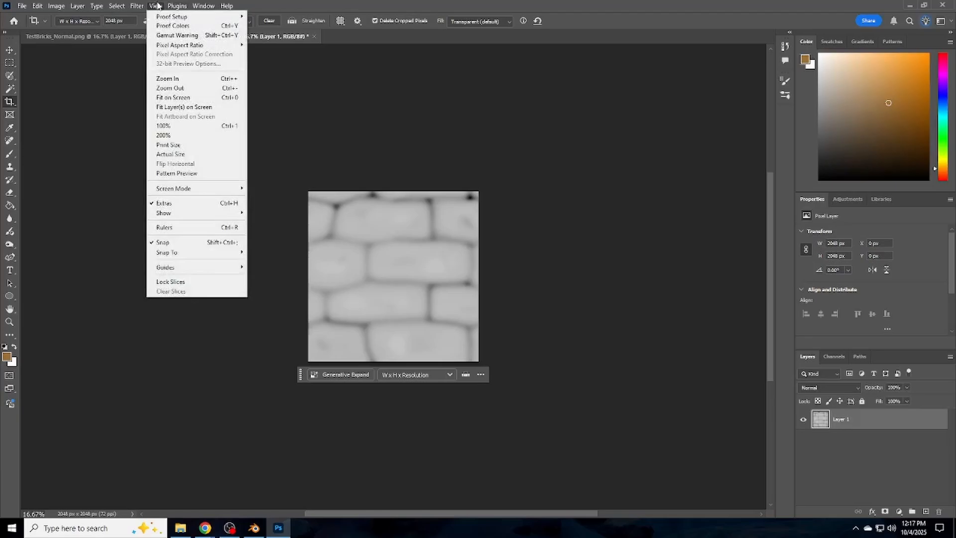
click(177, 173)
click(438, 207)
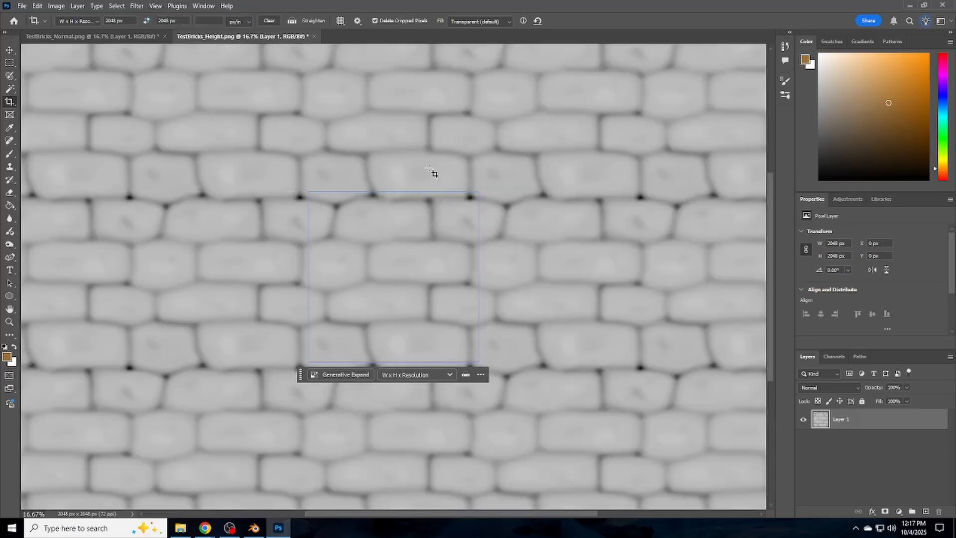
scroll(433, 173, up, 5)
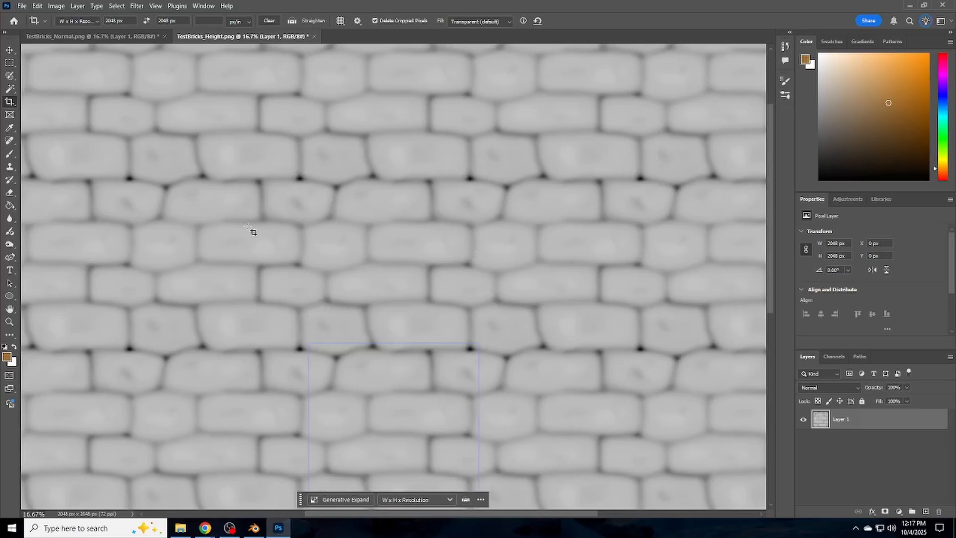
Step: Crop TestBricks_Normal.png to its central 2048 by 2048 px area
click(102, 38)
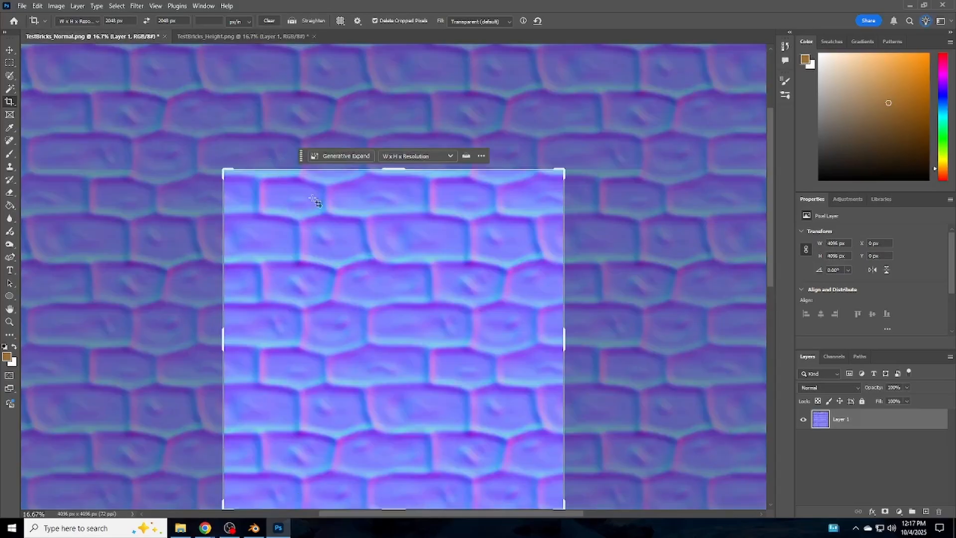
drag(223, 170, 296, 270)
drag(357, 289, 446, 376)
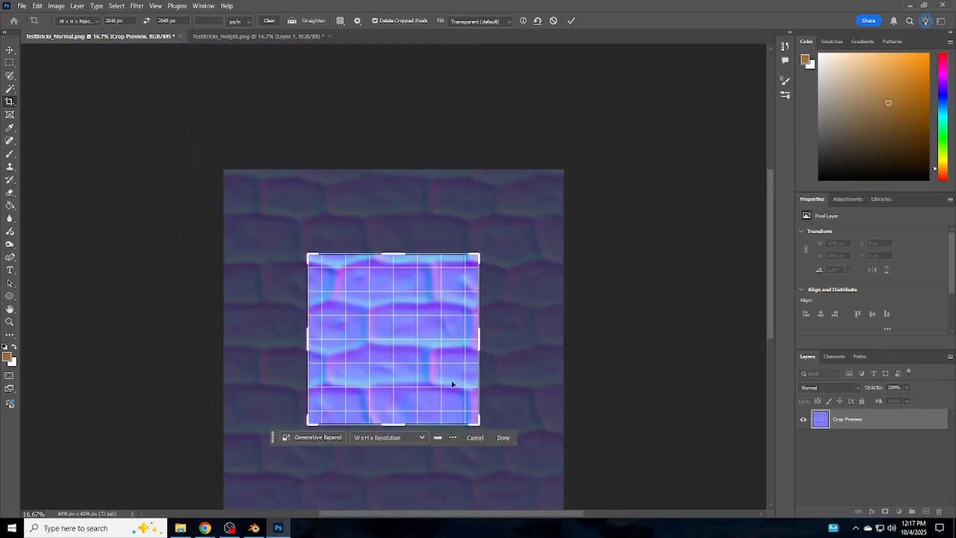
click(502, 439)
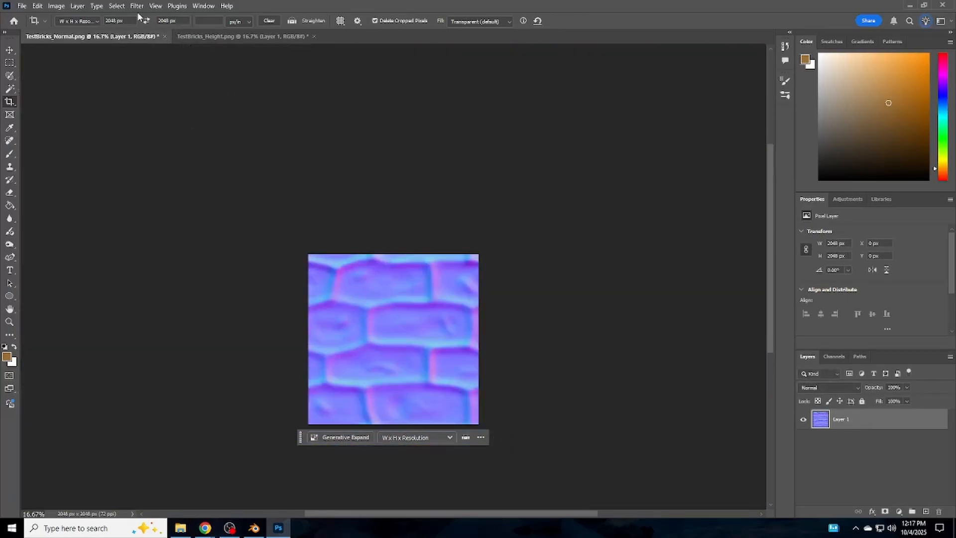
Step: Check the tiling of the cropped normal map with Pattern Preview
click(157, 4)
click(174, 170)
scroll(427, 245, down, 2)
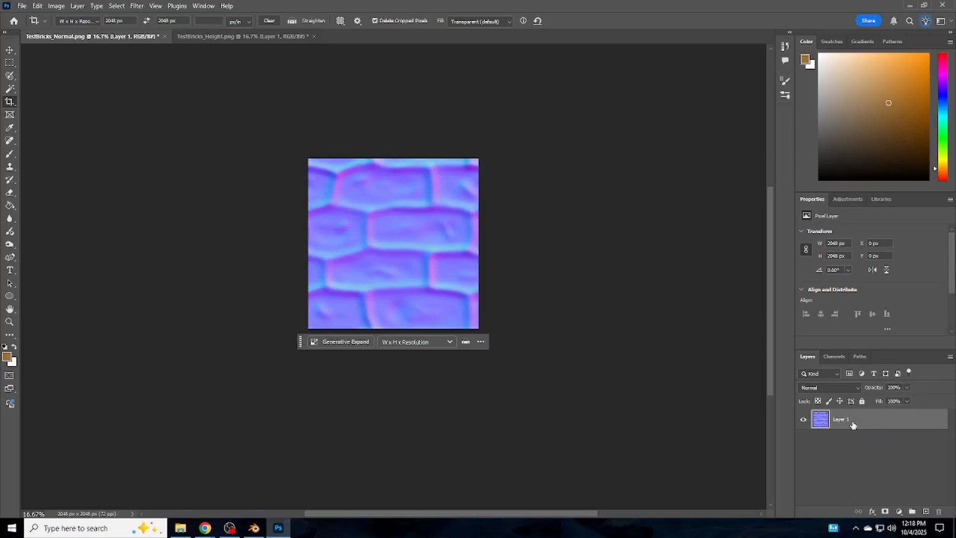
Step: Duplicate the cropped normal map layer three times to have four stacked copies
key(ctrl+j)
key(ctrl+j)
key(ctrl+j)
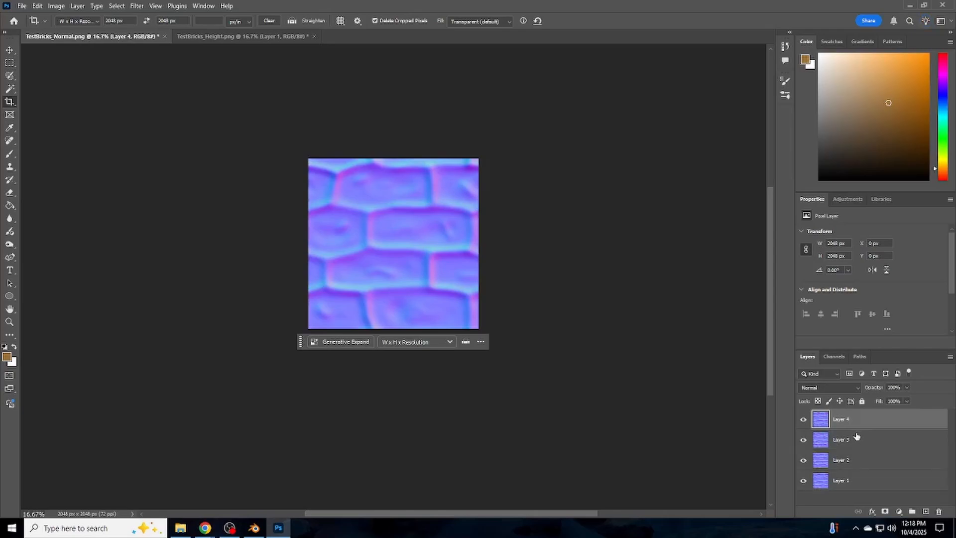
Step: Offset the three duplicated normal map layers by half the canvas (1024 px) into the lower-left, lower-right and upper-right quarters
click(10, 50)
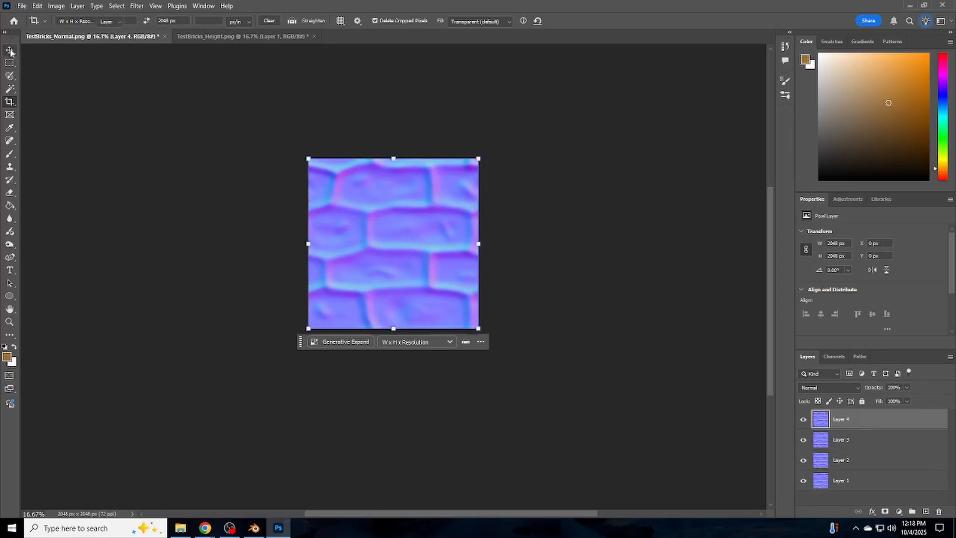
drag(411, 208, 328, 293)
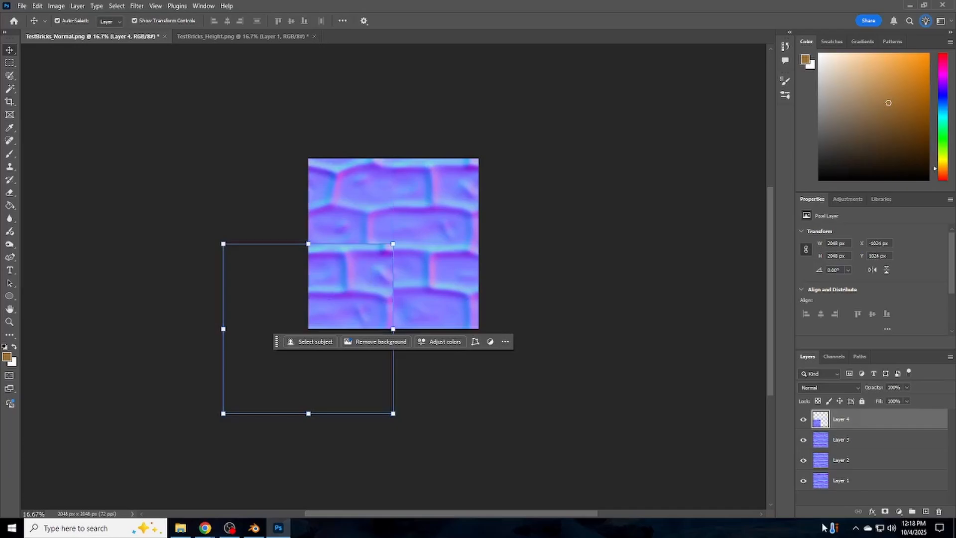
click(840, 439)
drag(415, 259, 468, 303)
click(846, 459)
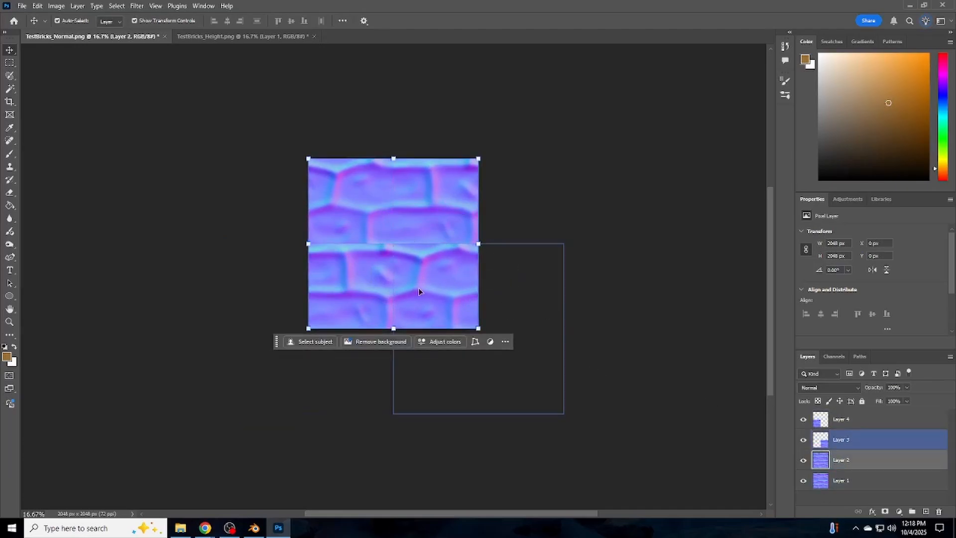
drag(411, 216, 492, 131)
Step: Offset the original normal map layer, Layer 1, into the upper-left quarter of the canvas and deselect it
click(841, 480)
click(842, 439)
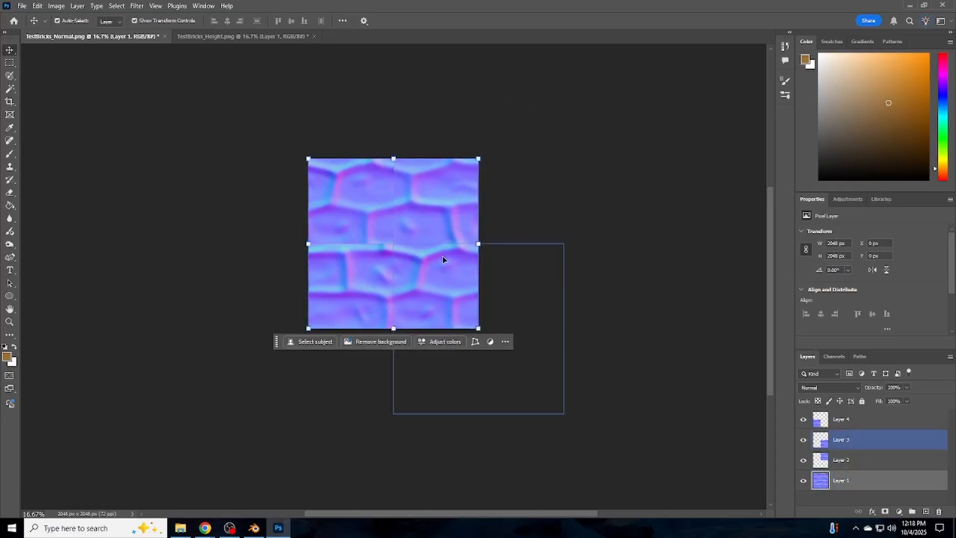
drag(438, 256, 286, 124)
key(ctrl+z)
key(ctrl+z)
click(600, 226)
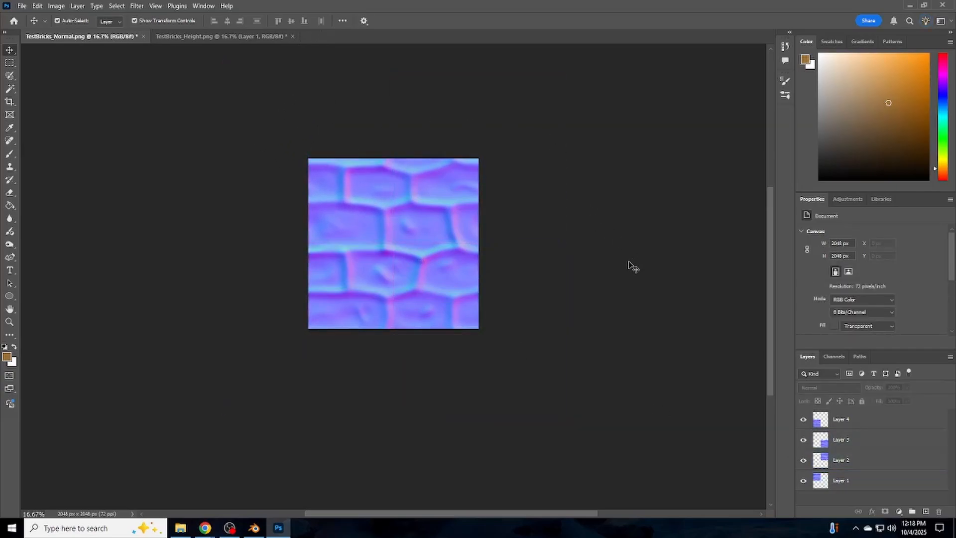
Step: Undo the quarter offsets of all four normal map layers
scroll(423, 288, up, 2)
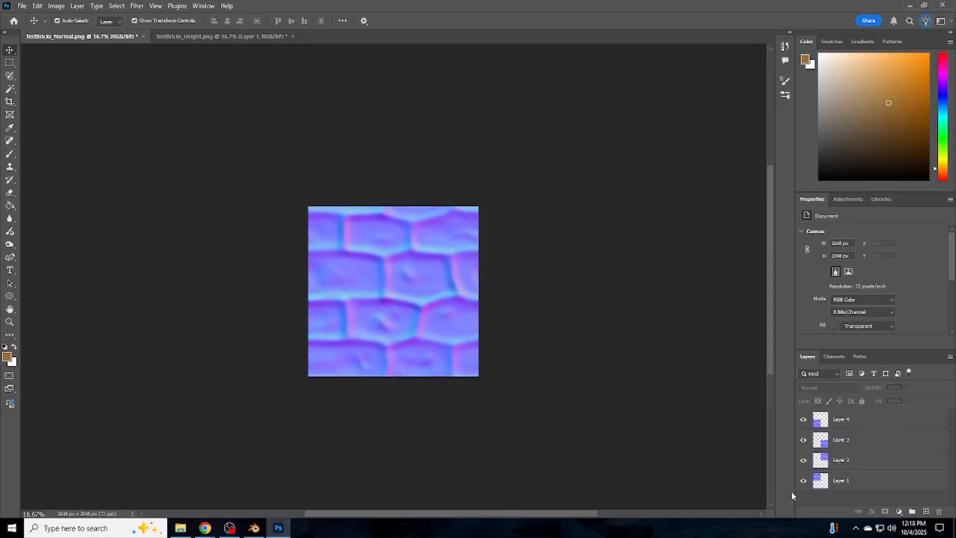
click(844, 420)
key(ctrl+z)
key(ctrl+z)
key(ctrl+z)
key(ctrl+z)
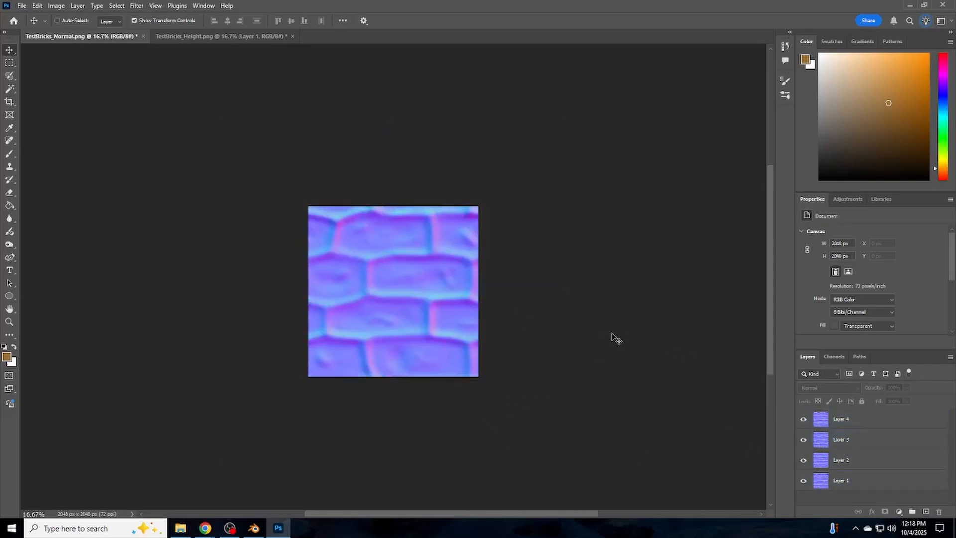
click(379, 267)
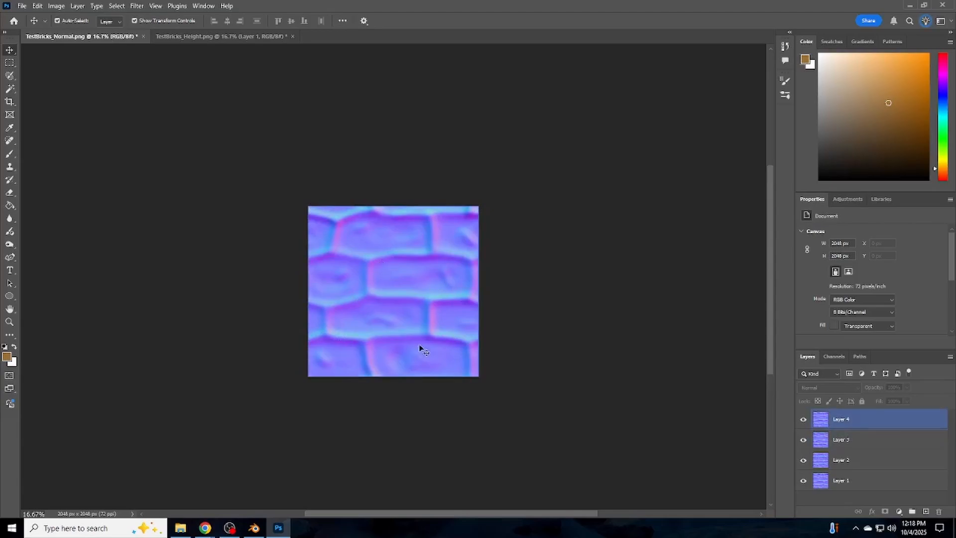
click(523, 334)
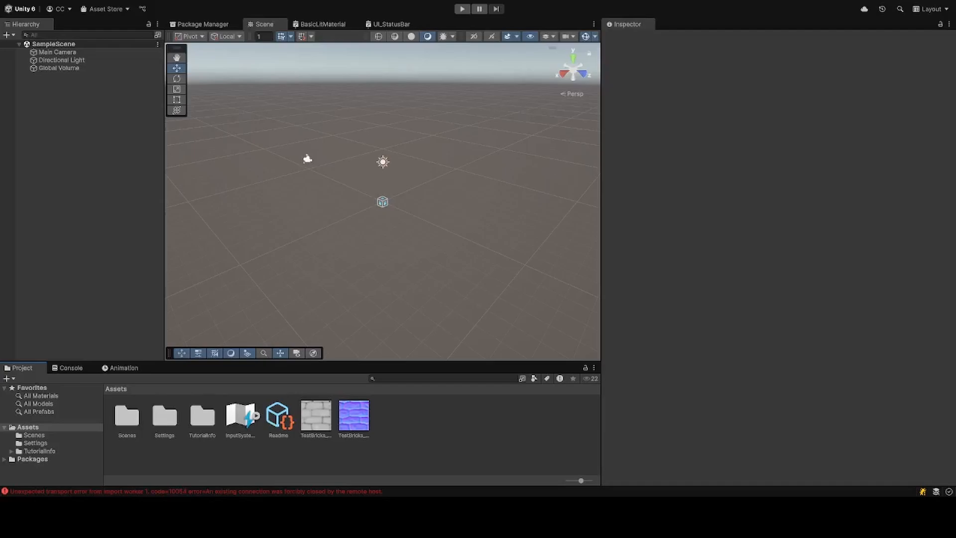
Step: In Unity, set the texture type of TestBricks_Normal to Normal map and apply the import settings
drag(601, 229, 827, 230)
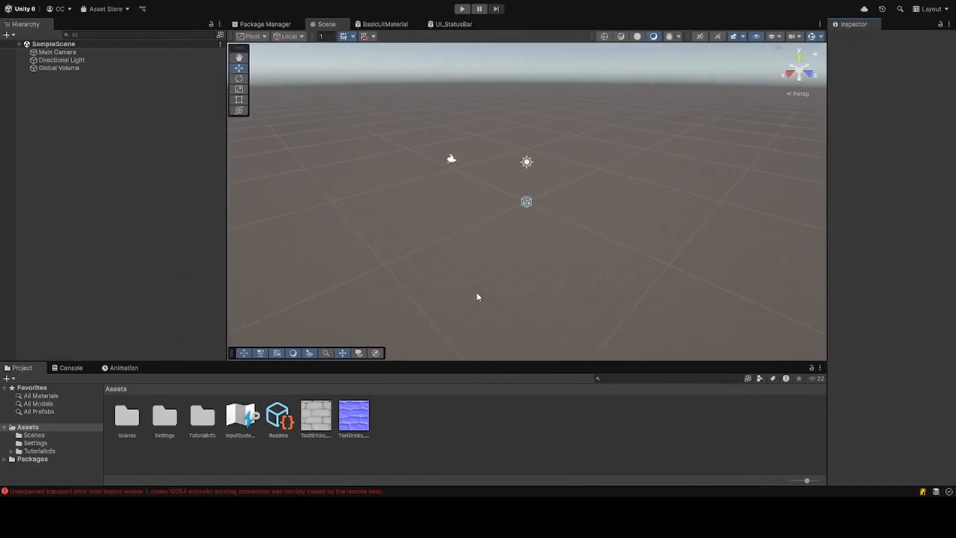
click(315, 417)
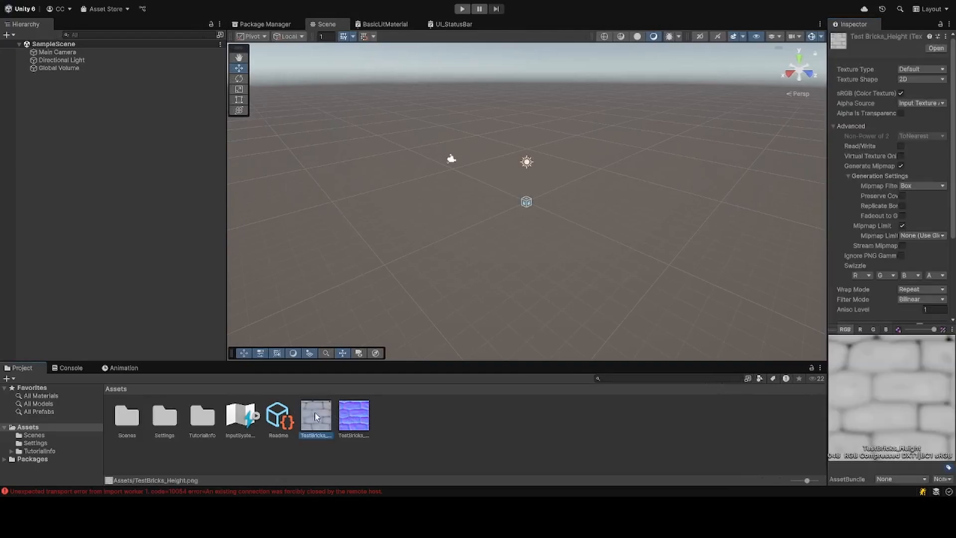
click(357, 420)
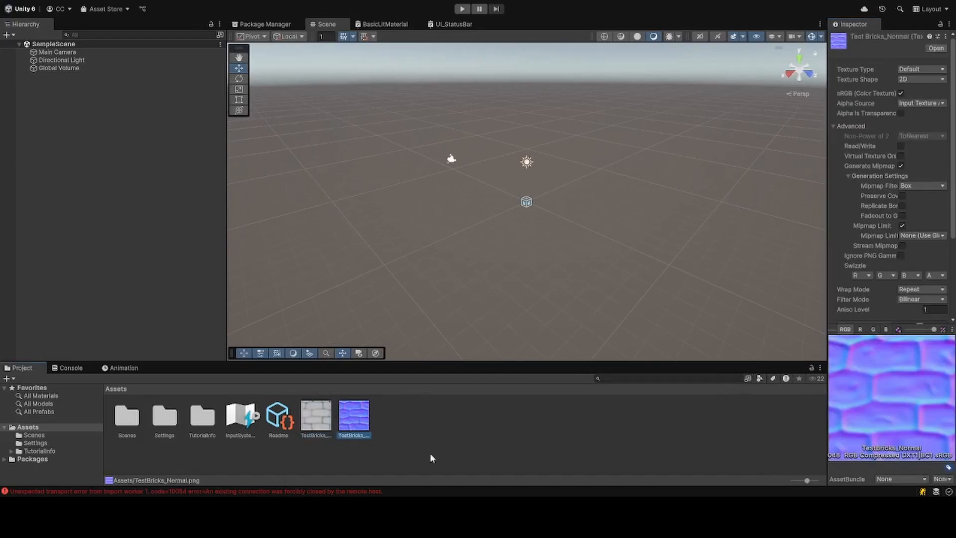
click(907, 70)
click(895, 92)
scroll(926, 249, down, 5)
click(935, 285)
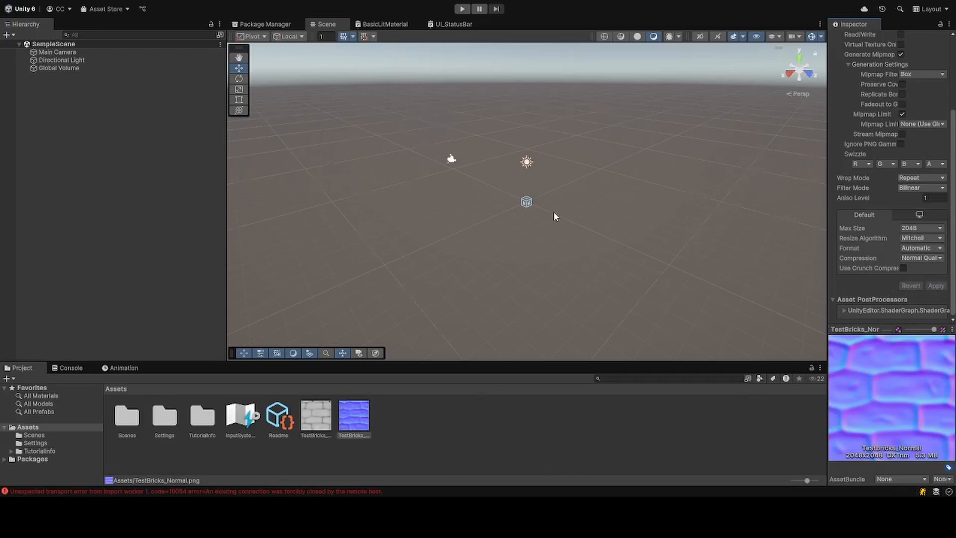
Step: Add a 3D sphere to SampleScene
scroll(555, 215, up, 5)
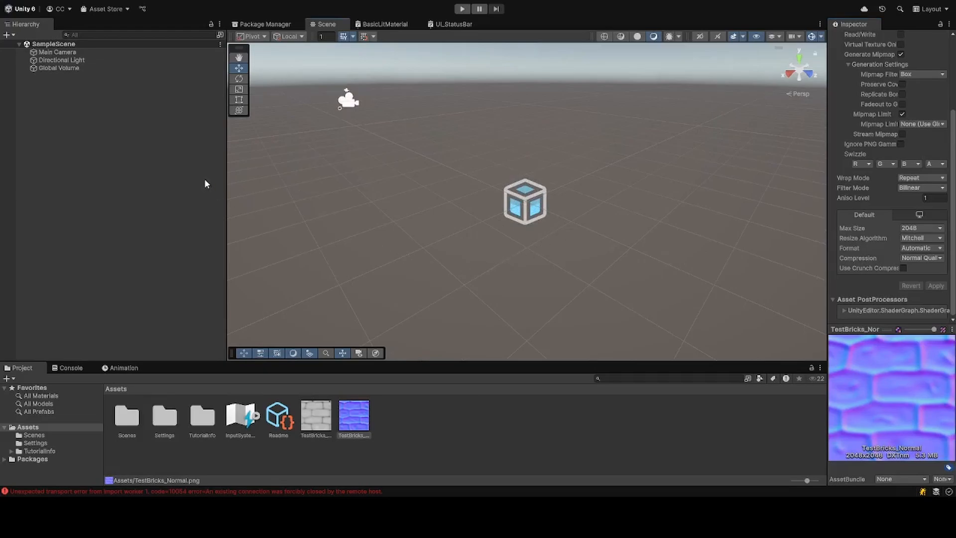
right_click(179, 323)
click(330, 337)
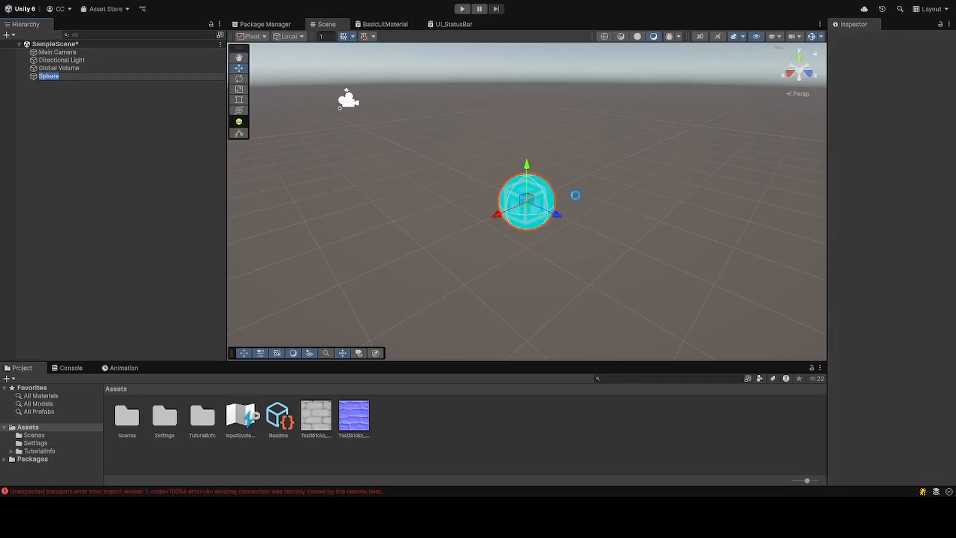
scroll(572, 195, up, 3)
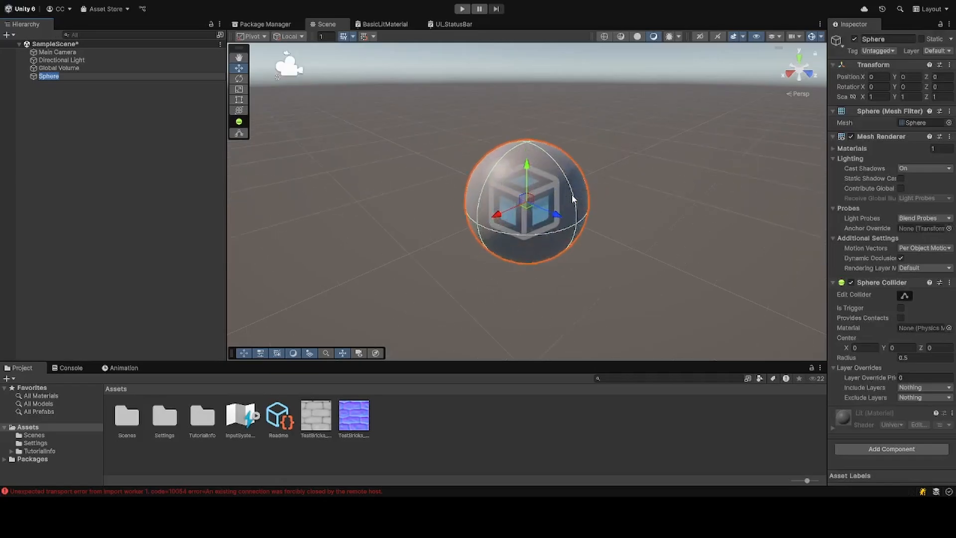
Step: Create a new material in the Assets folder and name it BricksTest
click(390, 445)
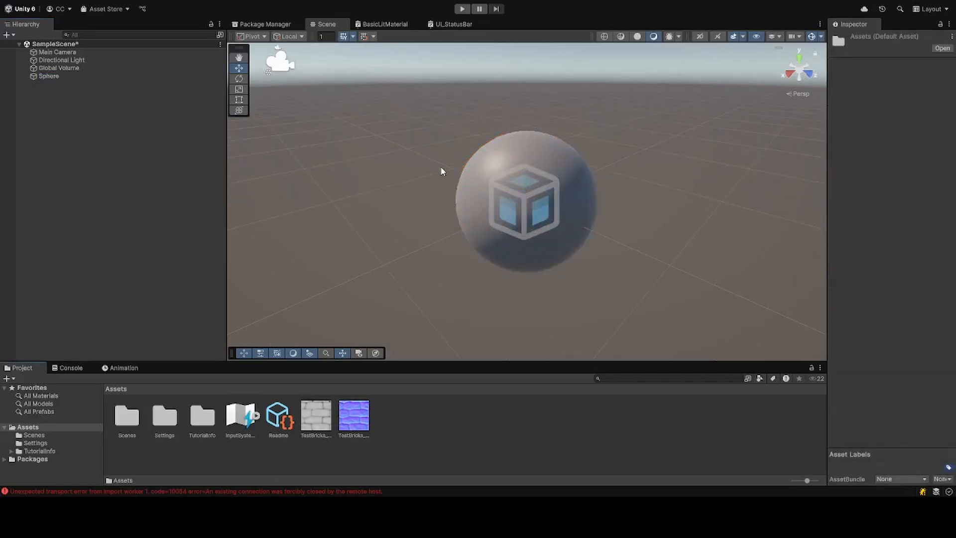
click(578, 170)
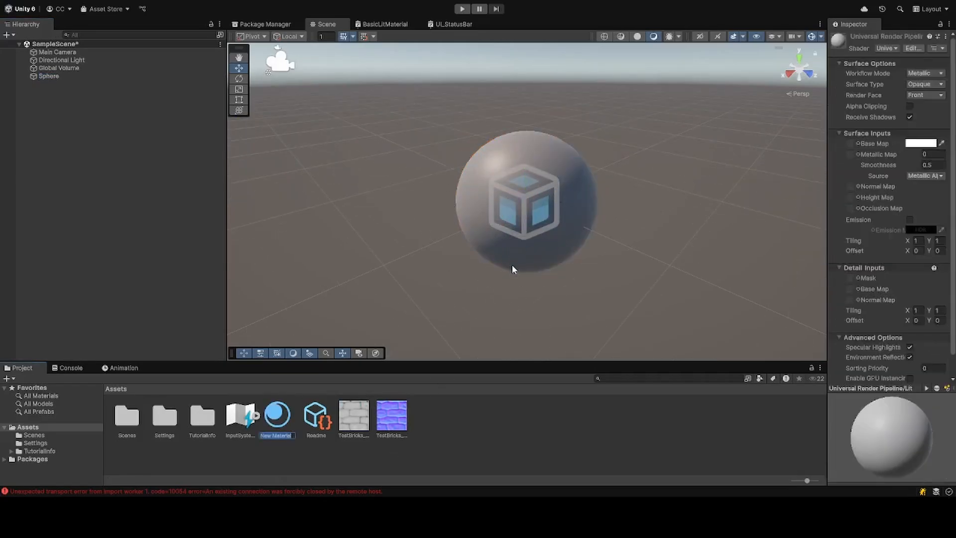
key(BackSpace)
text(BricksTest)
key(Return)
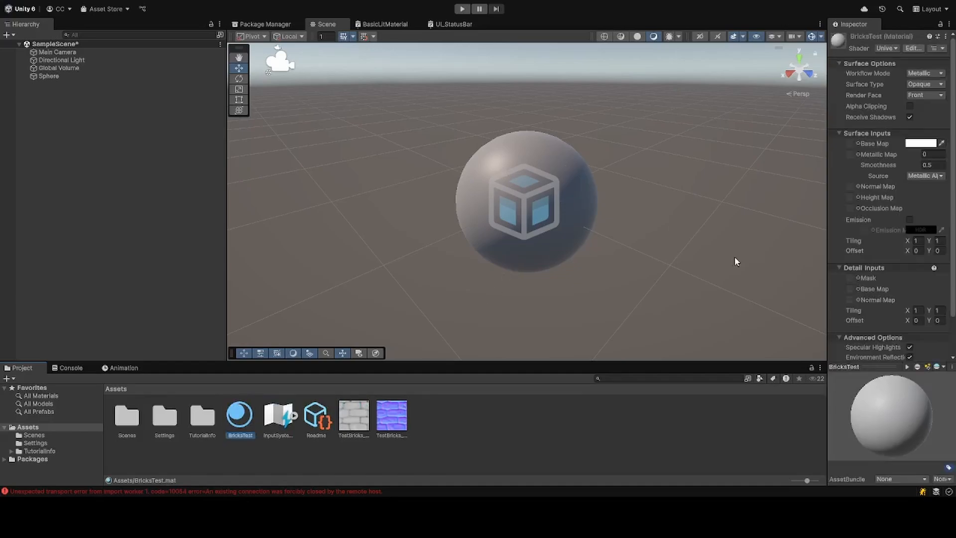
Step: Assign TestBricks_Normal as the BricksTest normal map and TestBricks_Height as its height, occlusion and base maps
drag(827, 194, 739, 197)
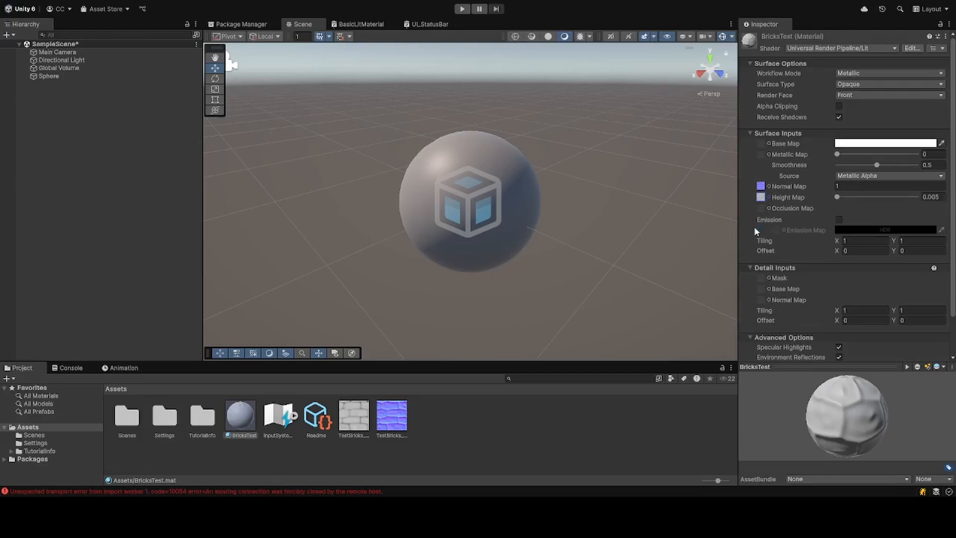
click(769, 208)
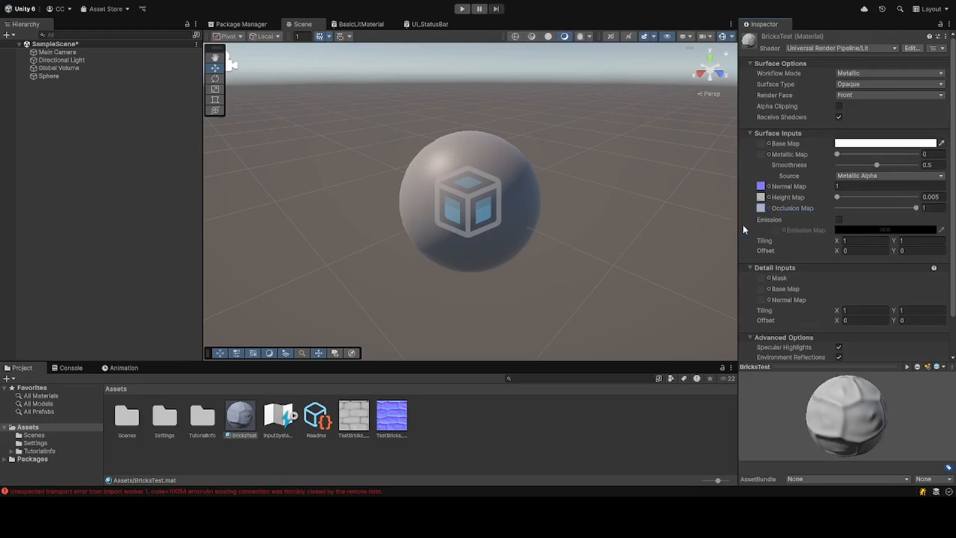
click(769, 144)
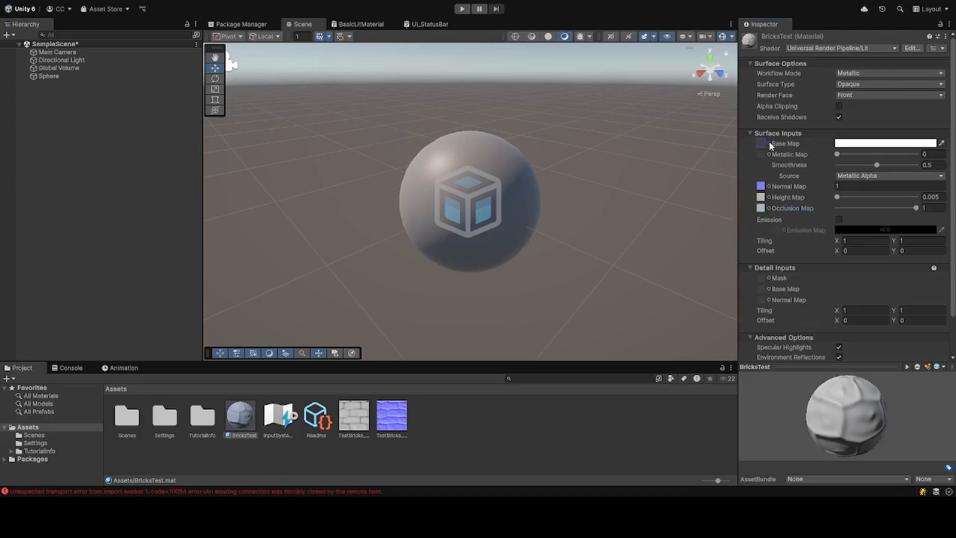
click(840, 183)
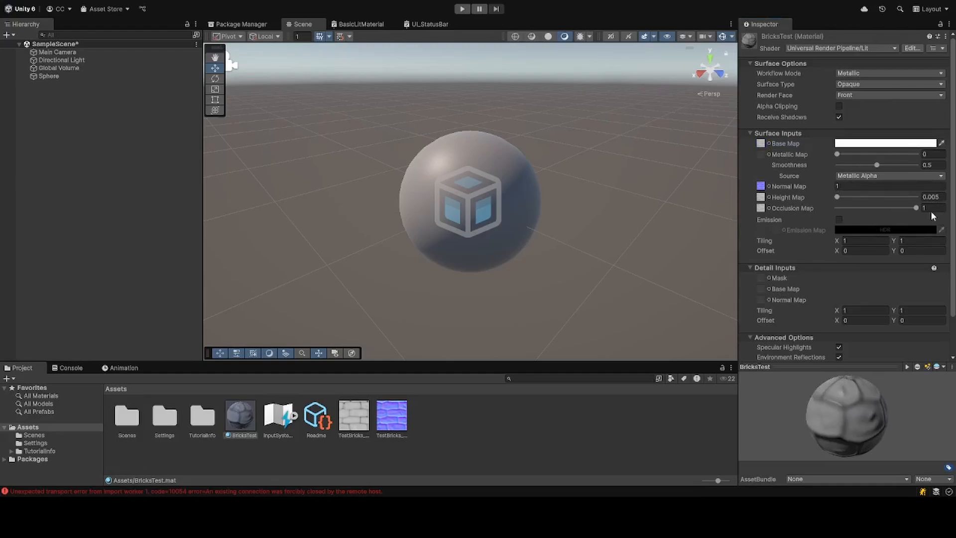
Step: Tint the BricksTest base map orange-brown and apply the material to the sphere
drag(899, 202, 900, 201)
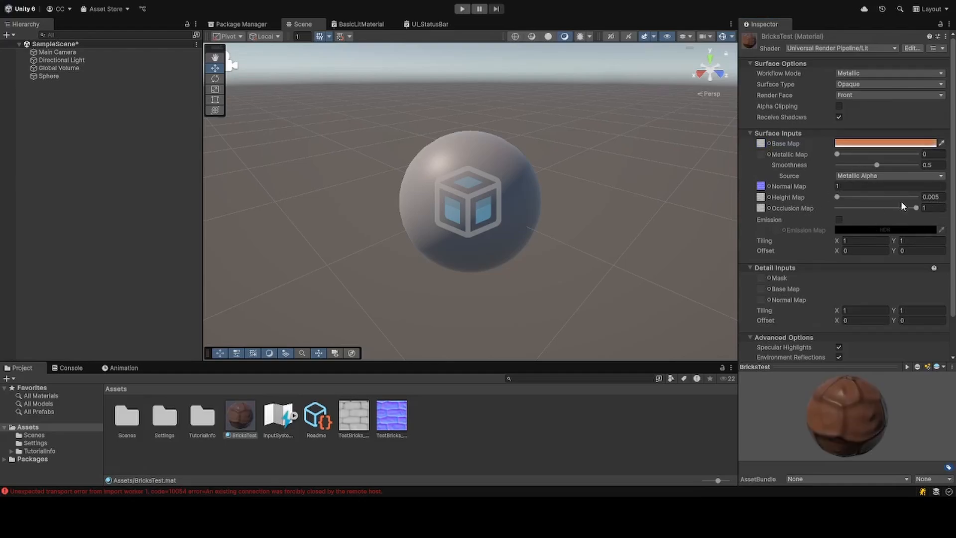
scroll(485, 209, up, 1)
drag(234, 413, 427, 213)
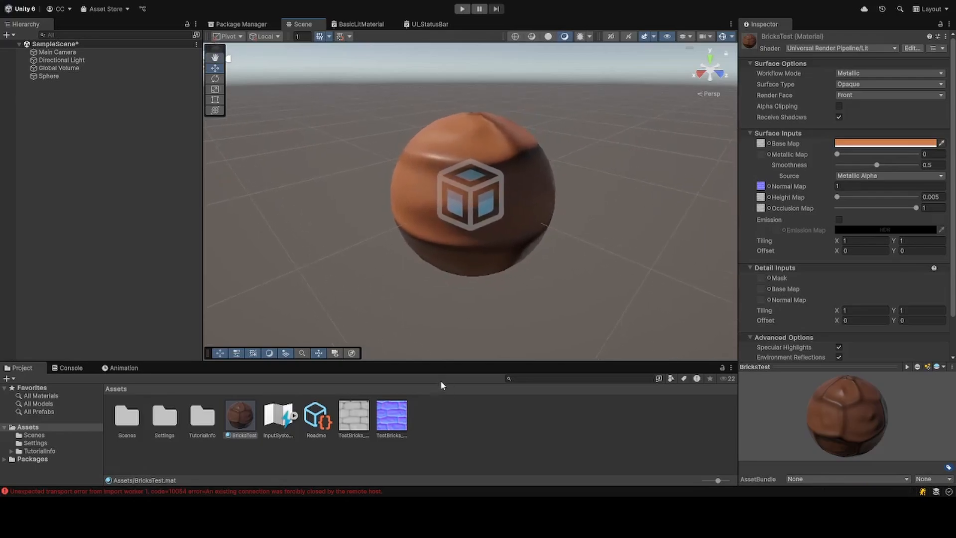
Step: Set the BricksTest surface tiling to 10 in X and 10 in Y
click(856, 242)
text(10)
key(Tab)
text(10)
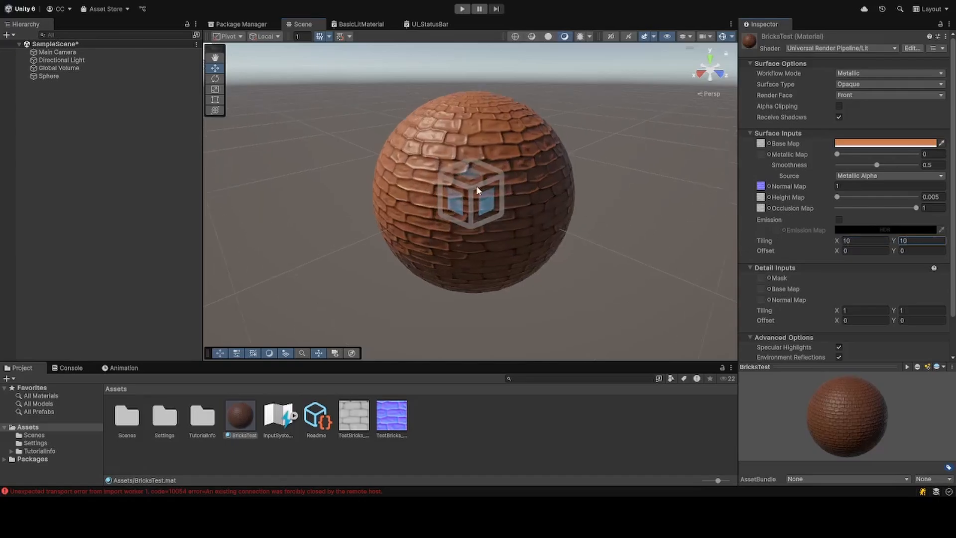
Step: Enable Flip Green Channel for the TestBricks_Normal texture and apply the import settings
scroll(476, 191, up, 8)
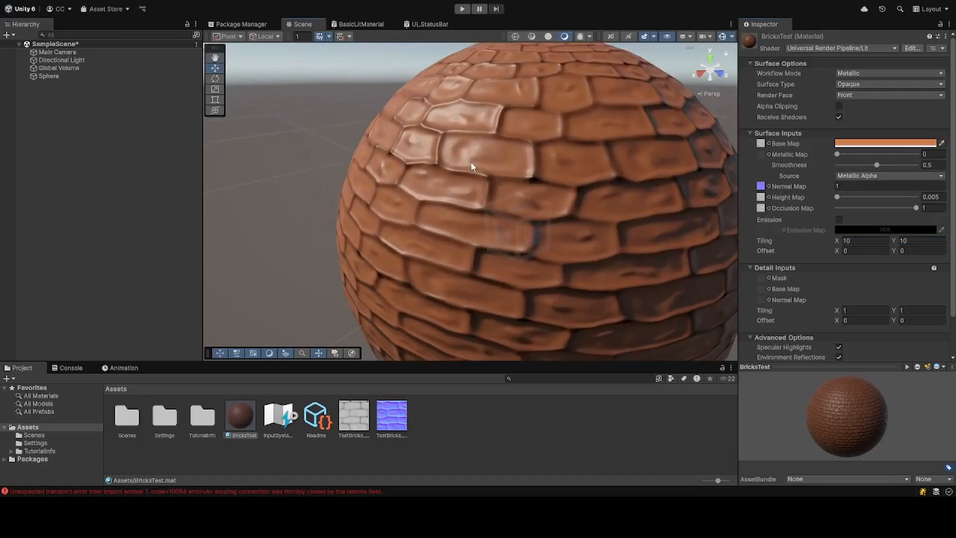
click(392, 419)
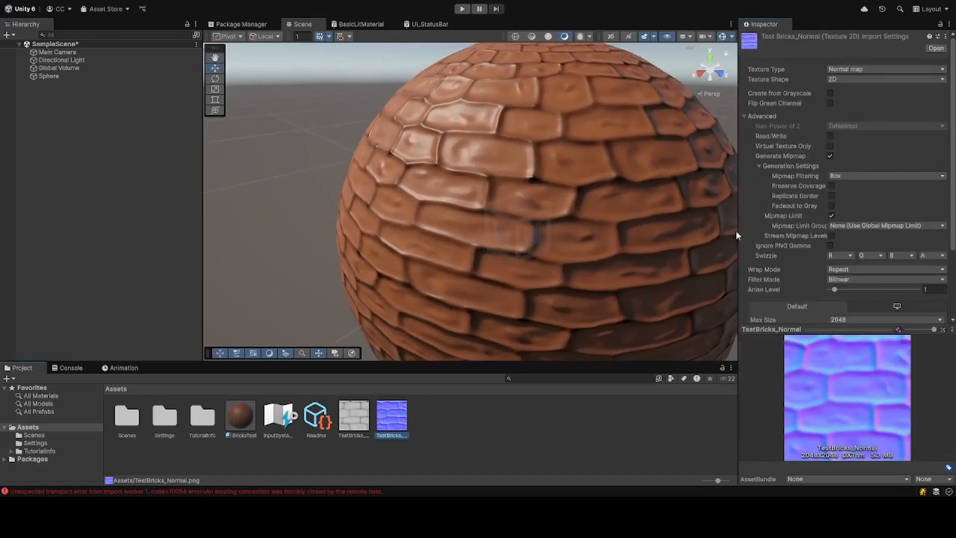
click(830, 103)
scroll(887, 234, down, 4)
click(935, 285)
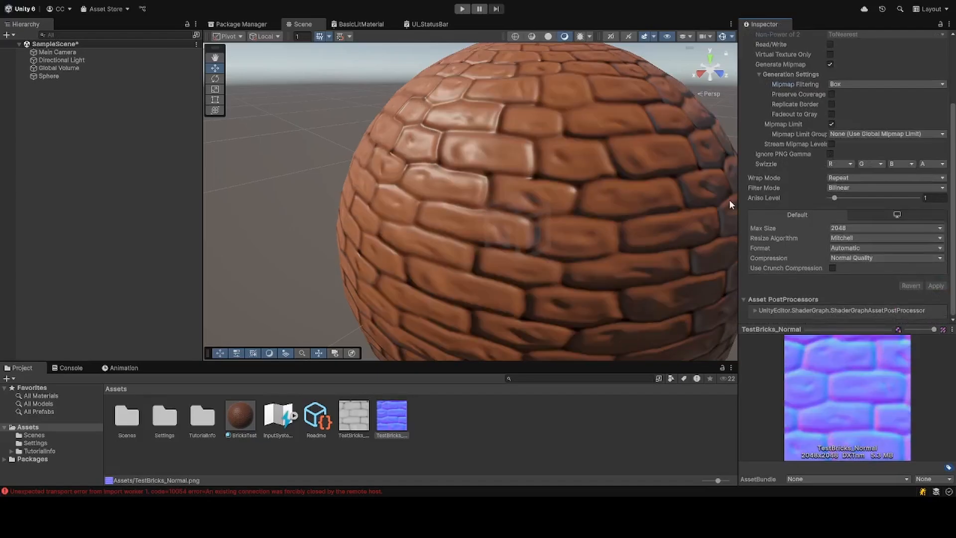
Step: Check the bricks on the sphere up close and raise the BricksTest height map strength to about 0.069
mouse_move(524, 173)
right_down()
mouse_move(534, 198)
mouse_move(592, 190)
mouse_move(512, 179)
right_up()
scroll(533, 198, up, 3)
scroll(536, 166, down, 3)
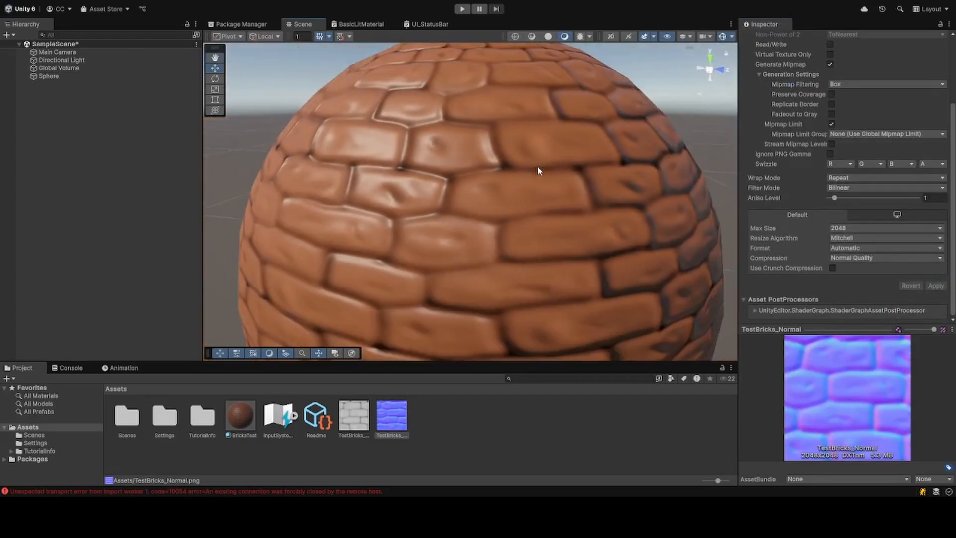
middle_drag(536, 166, 536, 143)
scroll(534, 148, down, 2)
scroll(534, 147, down, 1)
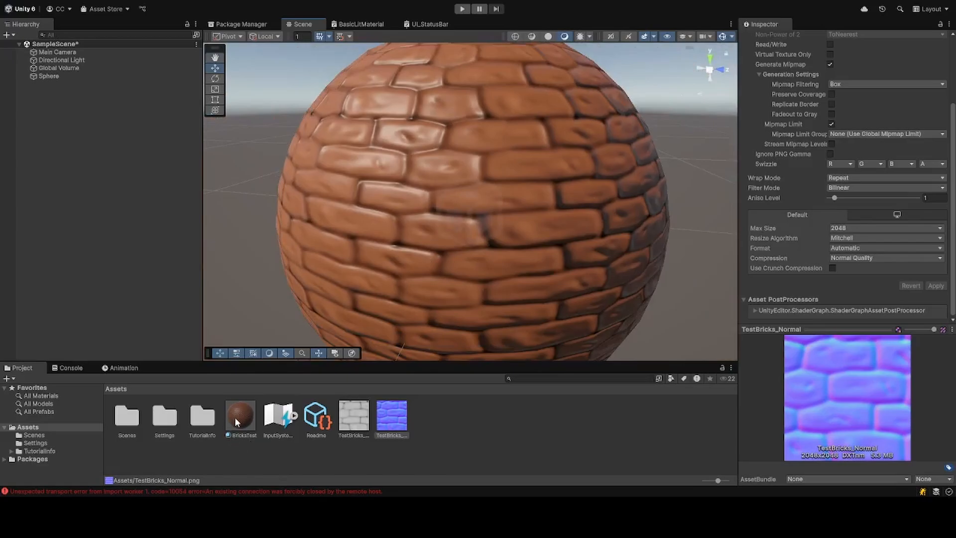
click(235, 417)
drag(842, 154, 911, 161)
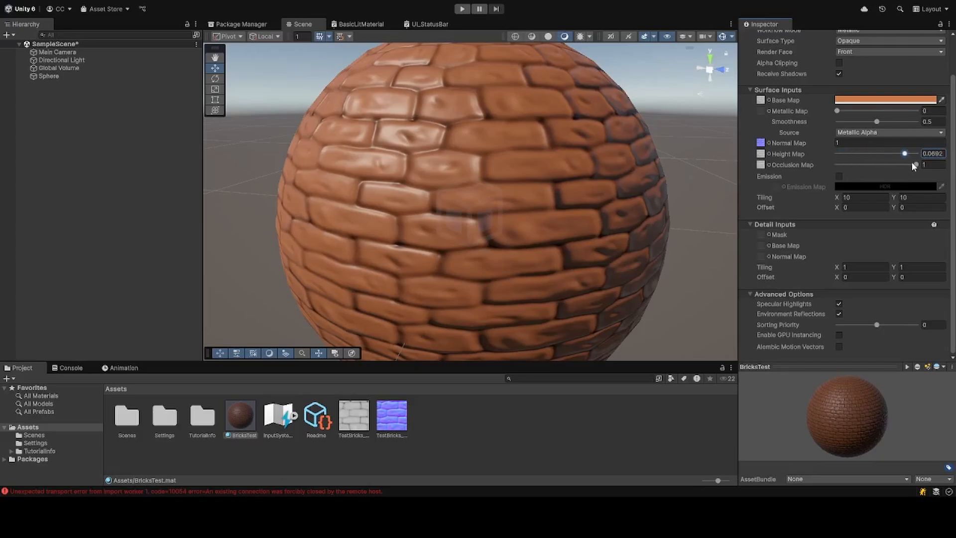
Step: Add a cube to the scene and place it beside the sphere at about 1.2 along Z
middle_drag(490, 156, 516, 142)
scroll(511, 169, down, 6)
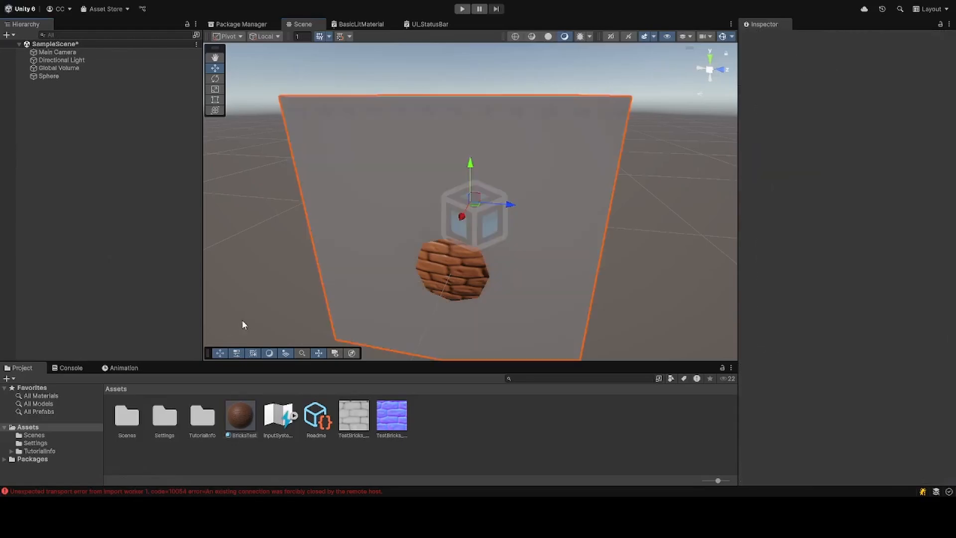
drag(517, 207, 608, 206)
key(f)
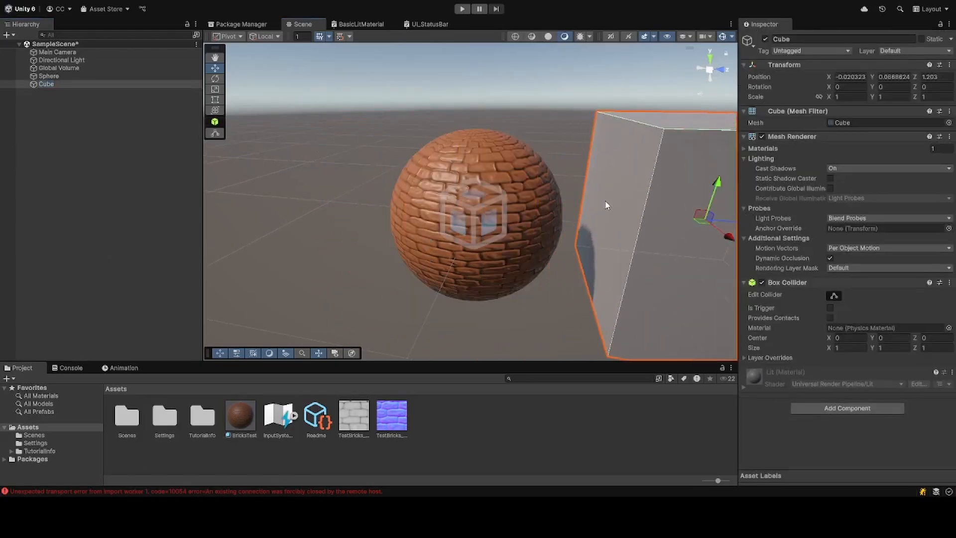
Step: Apply the BricksTest material to the cube and set its surface tiling to 5 in X and 5 in Y
drag(243, 415, 423, 254)
middle_drag(472, 242, 507, 199)
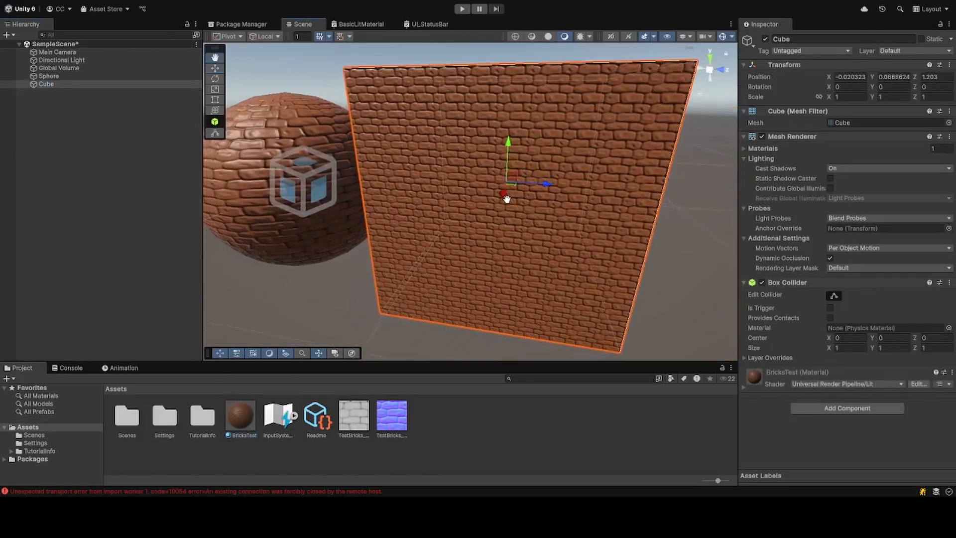
click(239, 410)
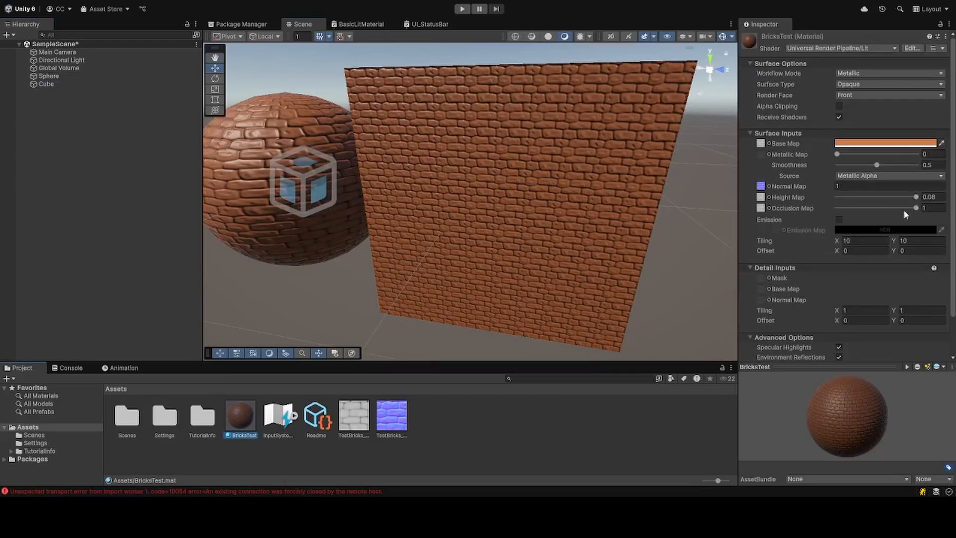
click(869, 240)
text(5)
key(Tab)
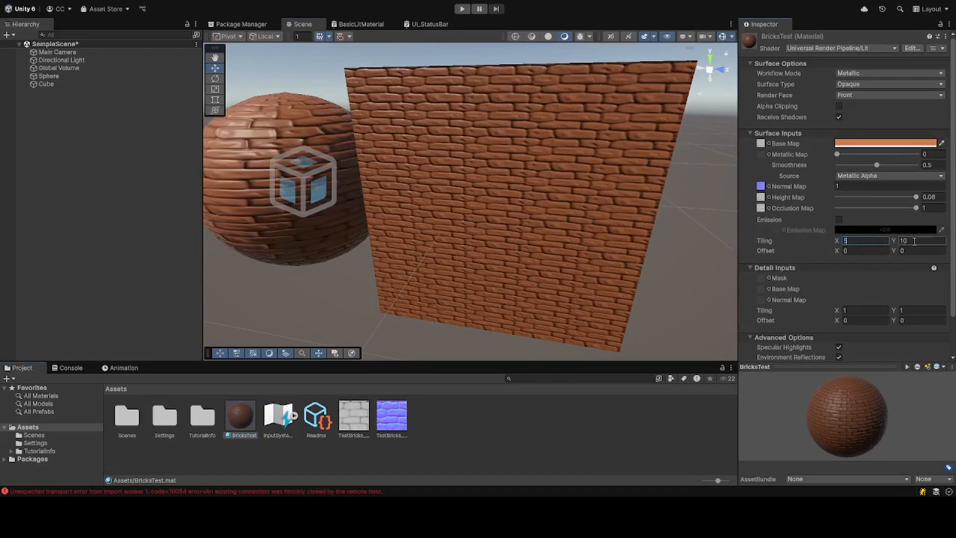
text(5)
Step: Change the BricksTest base map colour from orange to a brick red
scroll(534, 168, up, 6)
alt+drag(535, 168, 530, 115)
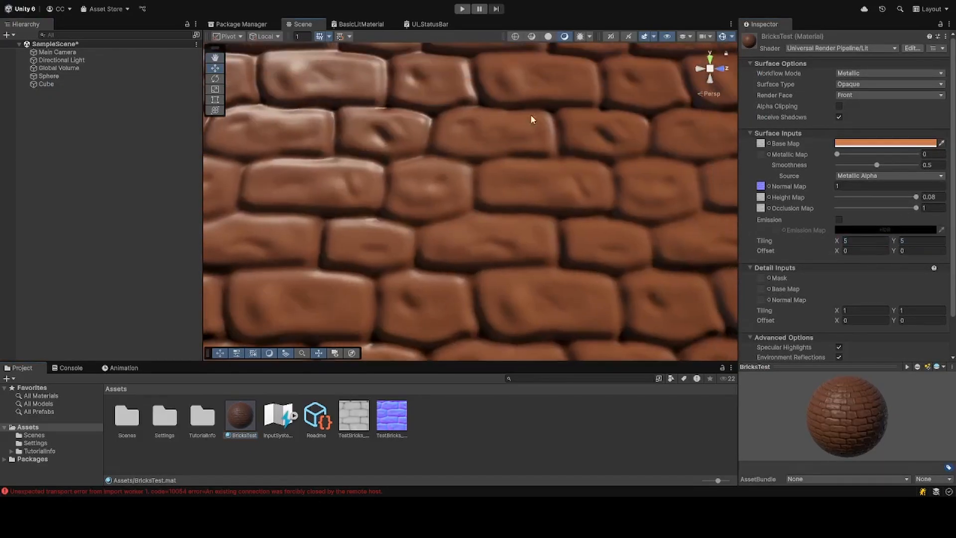
middle_drag(530, 115, 554, 198)
scroll(555, 199, down, 3)
scroll(556, 203, up, 3)
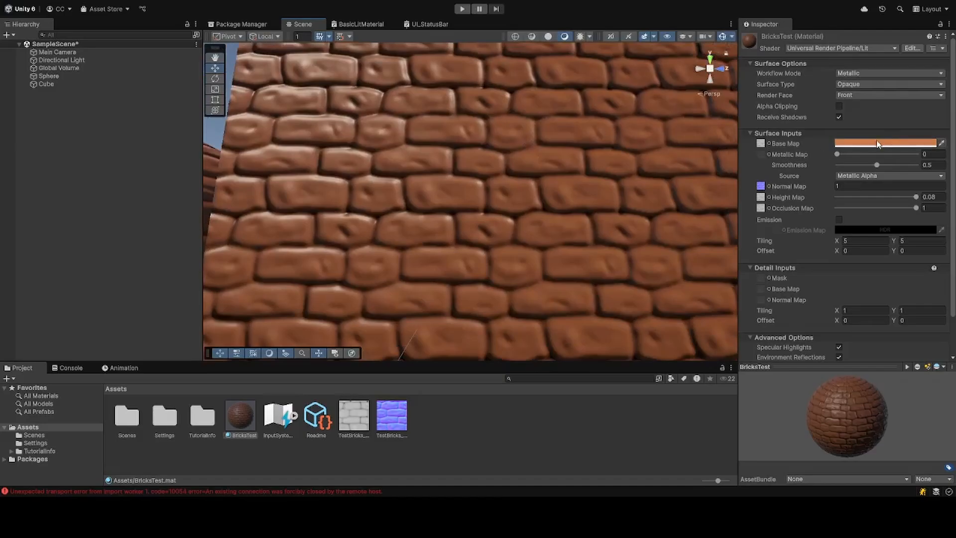
drag(942, 209, 942, 211)
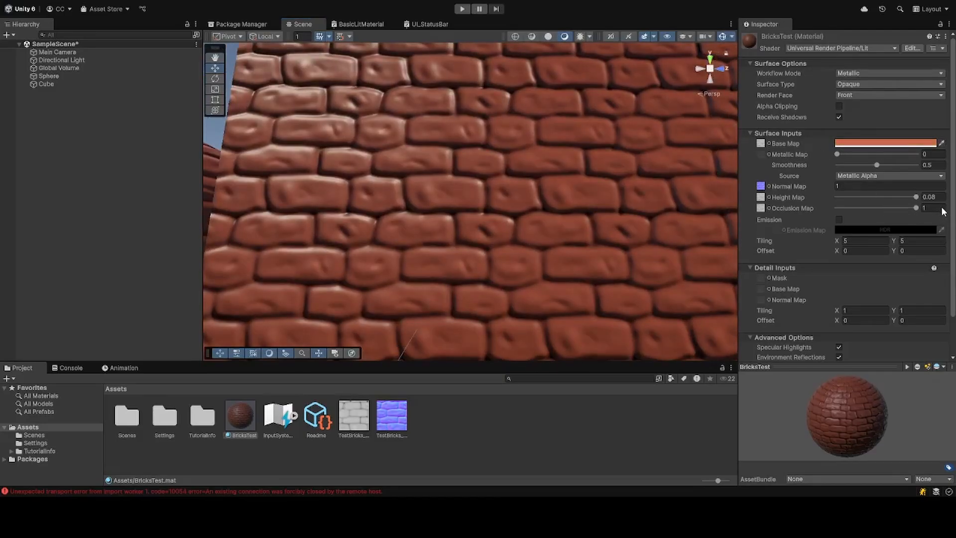
Step: Examine the red brick relief on the cube's faces and the sphere from several angles and distances
middle_drag(567, 149, 540, 200)
scroll(534, 191, down, 5)
alt+drag(534, 191, 531, 168)
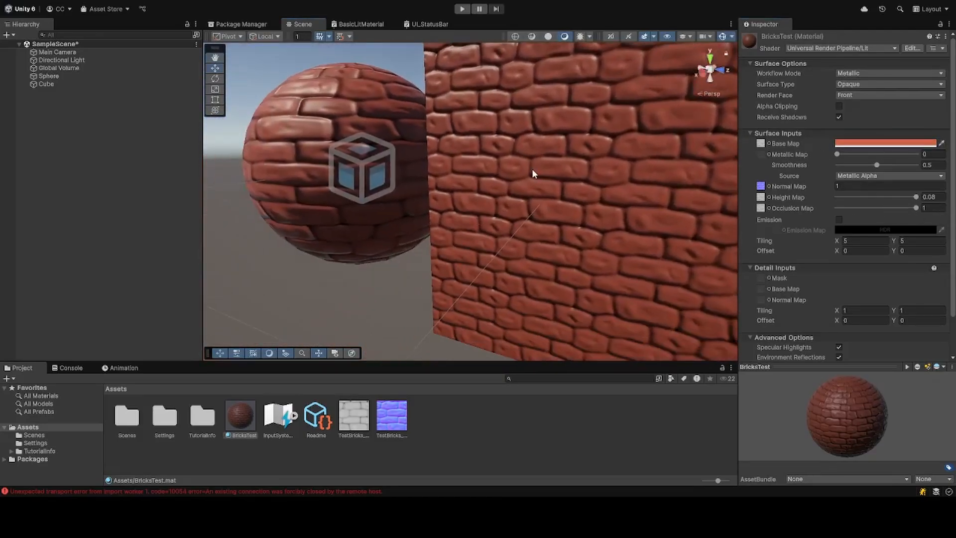
middle_drag(532, 169, 422, 173)
scroll(425, 174, down, 2)
mouse_move(425, 173)
alt+mouse_down()
mouse_move(511, 183)
mouse_move(531, 194)
mouse_move(434, 188)
alt+mouse_up()
scroll(532, 194, up, 6)
scroll(476, 175, down, 4)
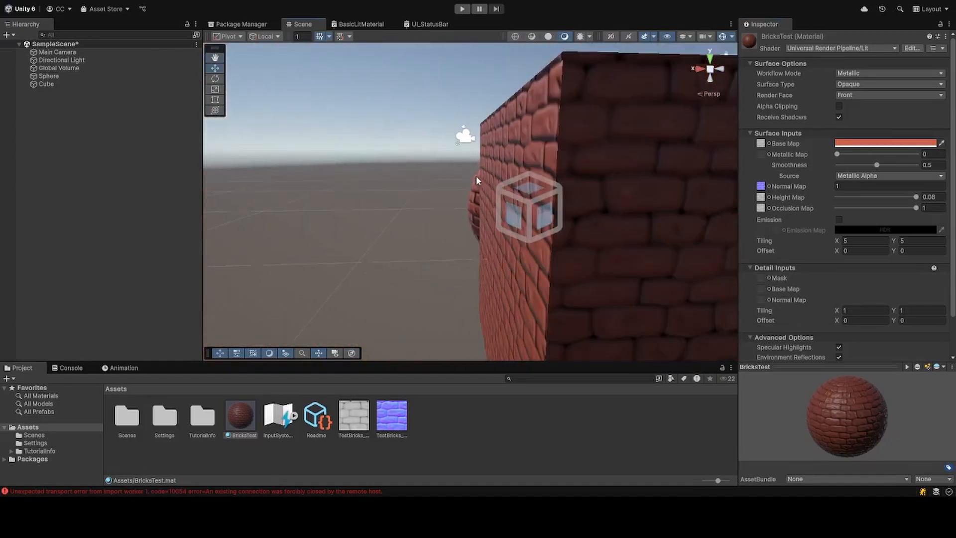
middle_drag(505, 177, 529, 167)
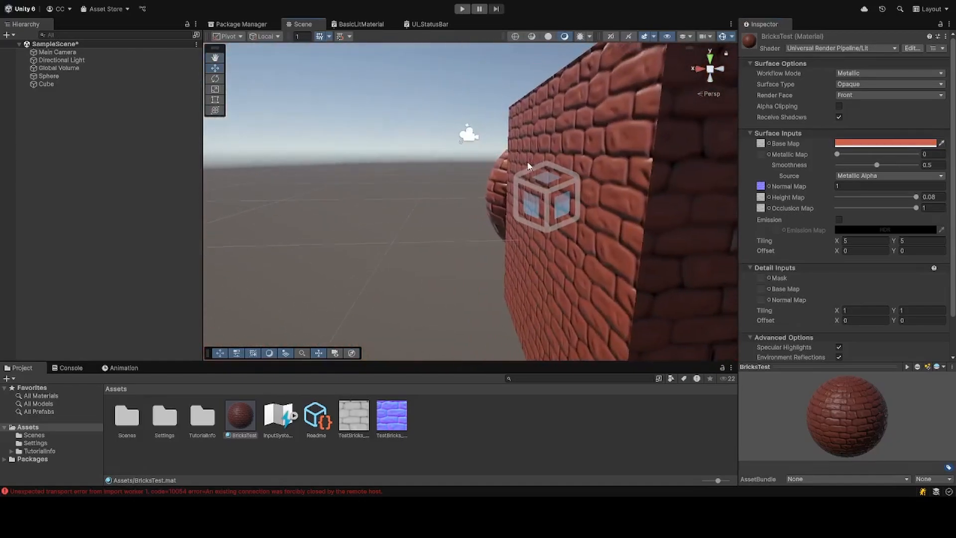
alt+drag(529, 166, 599, 149)
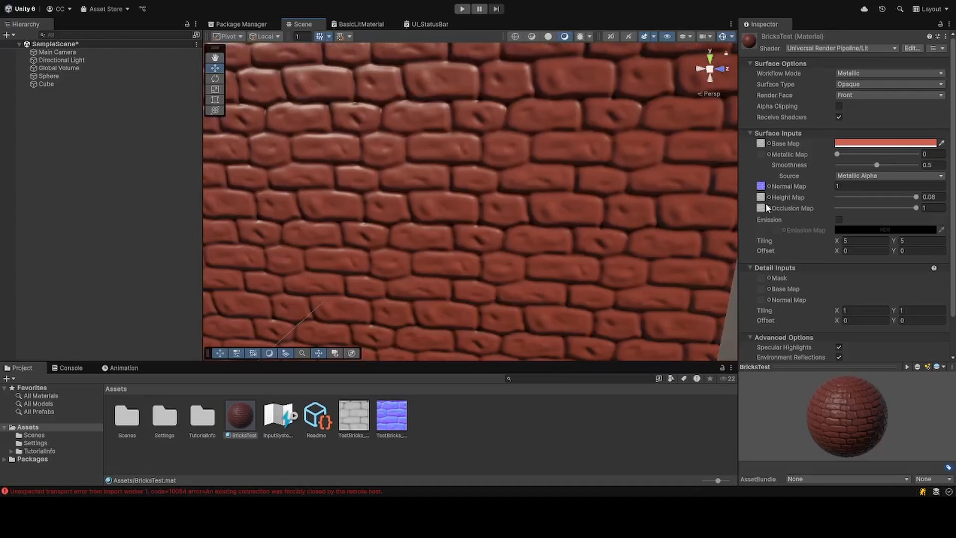
Step: Set the BricksTest metallic value to about 0.409 and its smoothness to about 0.006
drag(916, 208, 945, 203)
mouse_move(876, 166)
mouse_down()
mouse_move(861, 155)
mouse_move(885, 167)
mouse_up()
middle_drag(608, 192, 664, 187)
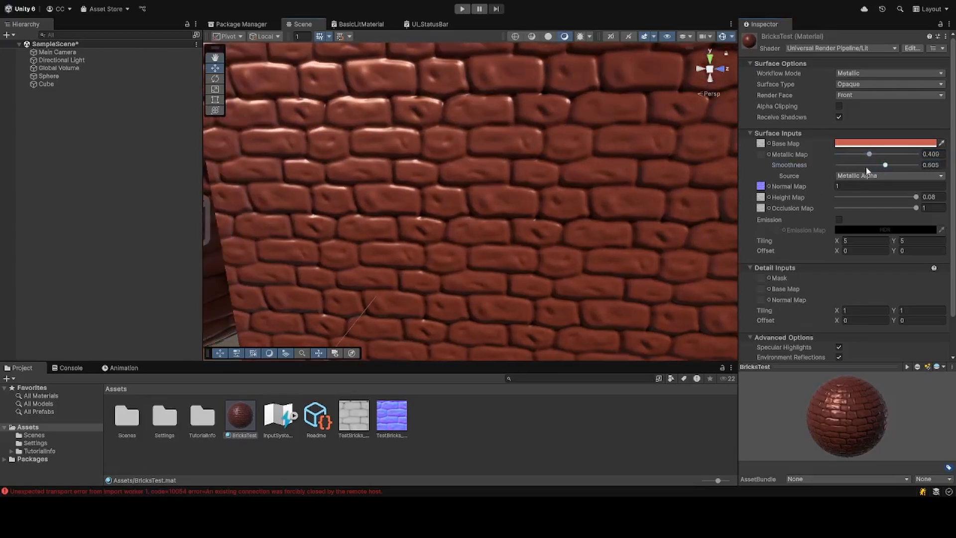
drag(867, 167, 839, 167)
scroll(560, 180, down, 5)
mouse_move(559, 180)
middle_down()
mouse_move(563, 171)
mouse_move(558, 186)
middle_up()
scroll(559, 186, up, 2)
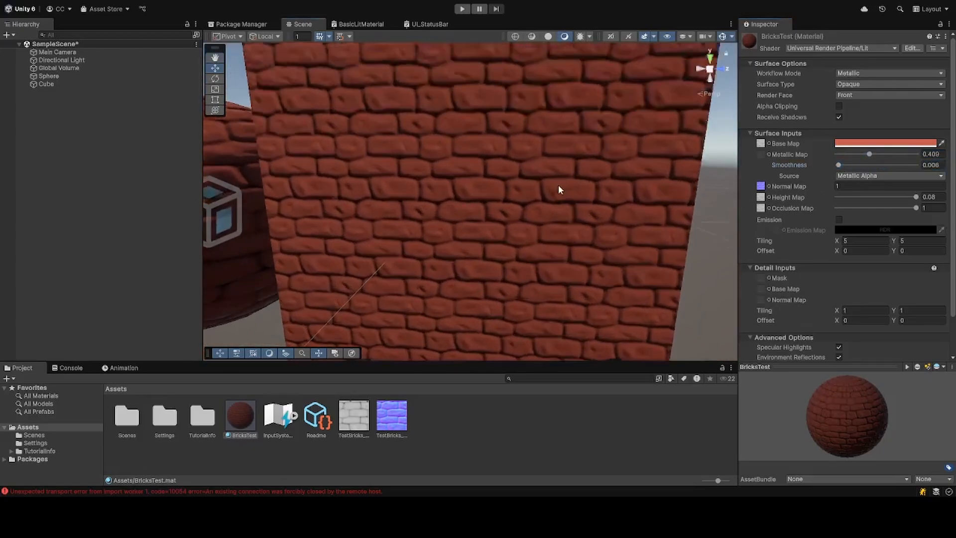
Step: Lower the BricksTest height map strength to about 0.075 and check the cube's brick depth at a shallow angle
scroll(558, 185, up, 3)
right_drag(547, 191, 444, 174)
middle_drag(525, 183, 508, 164)
click(917, 198)
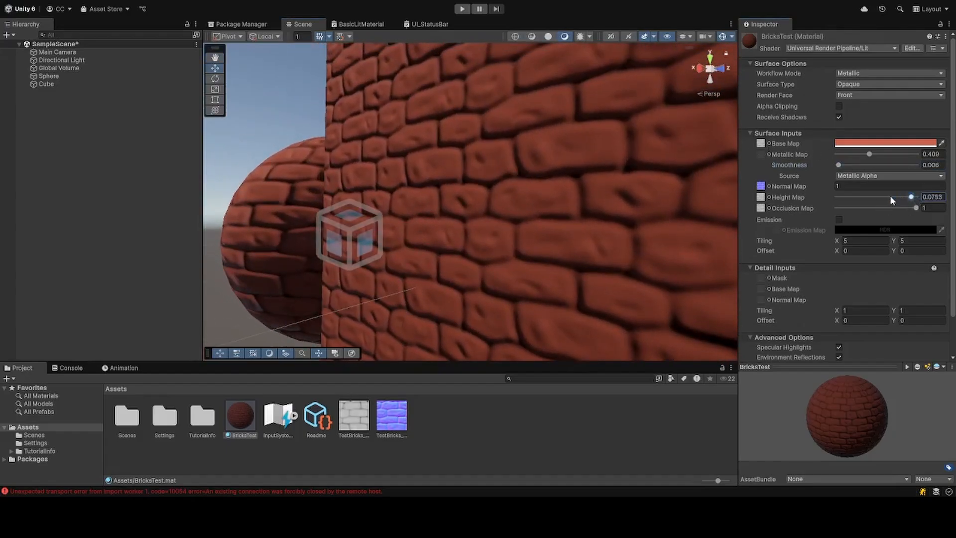
right_drag(610, 204, 519, 212)
scroll(519, 211, up, 3)
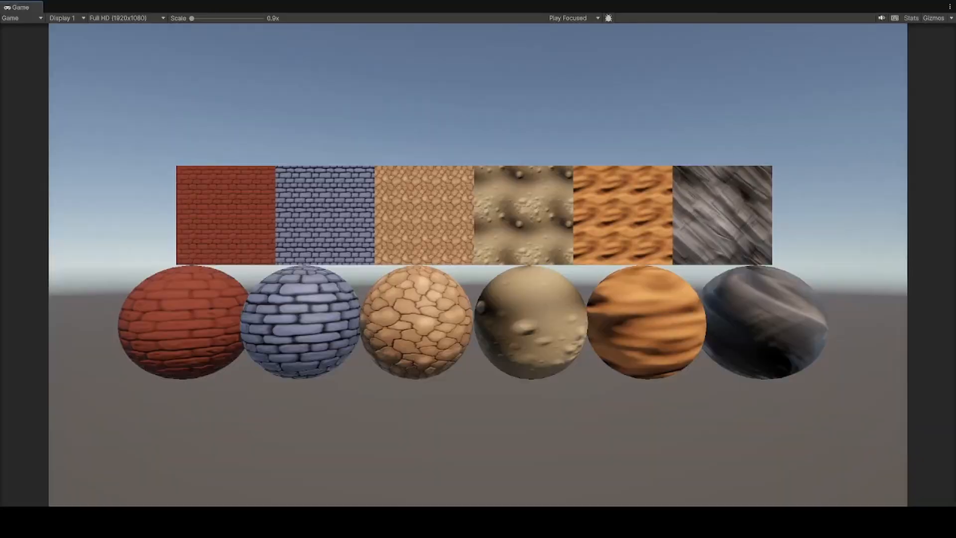